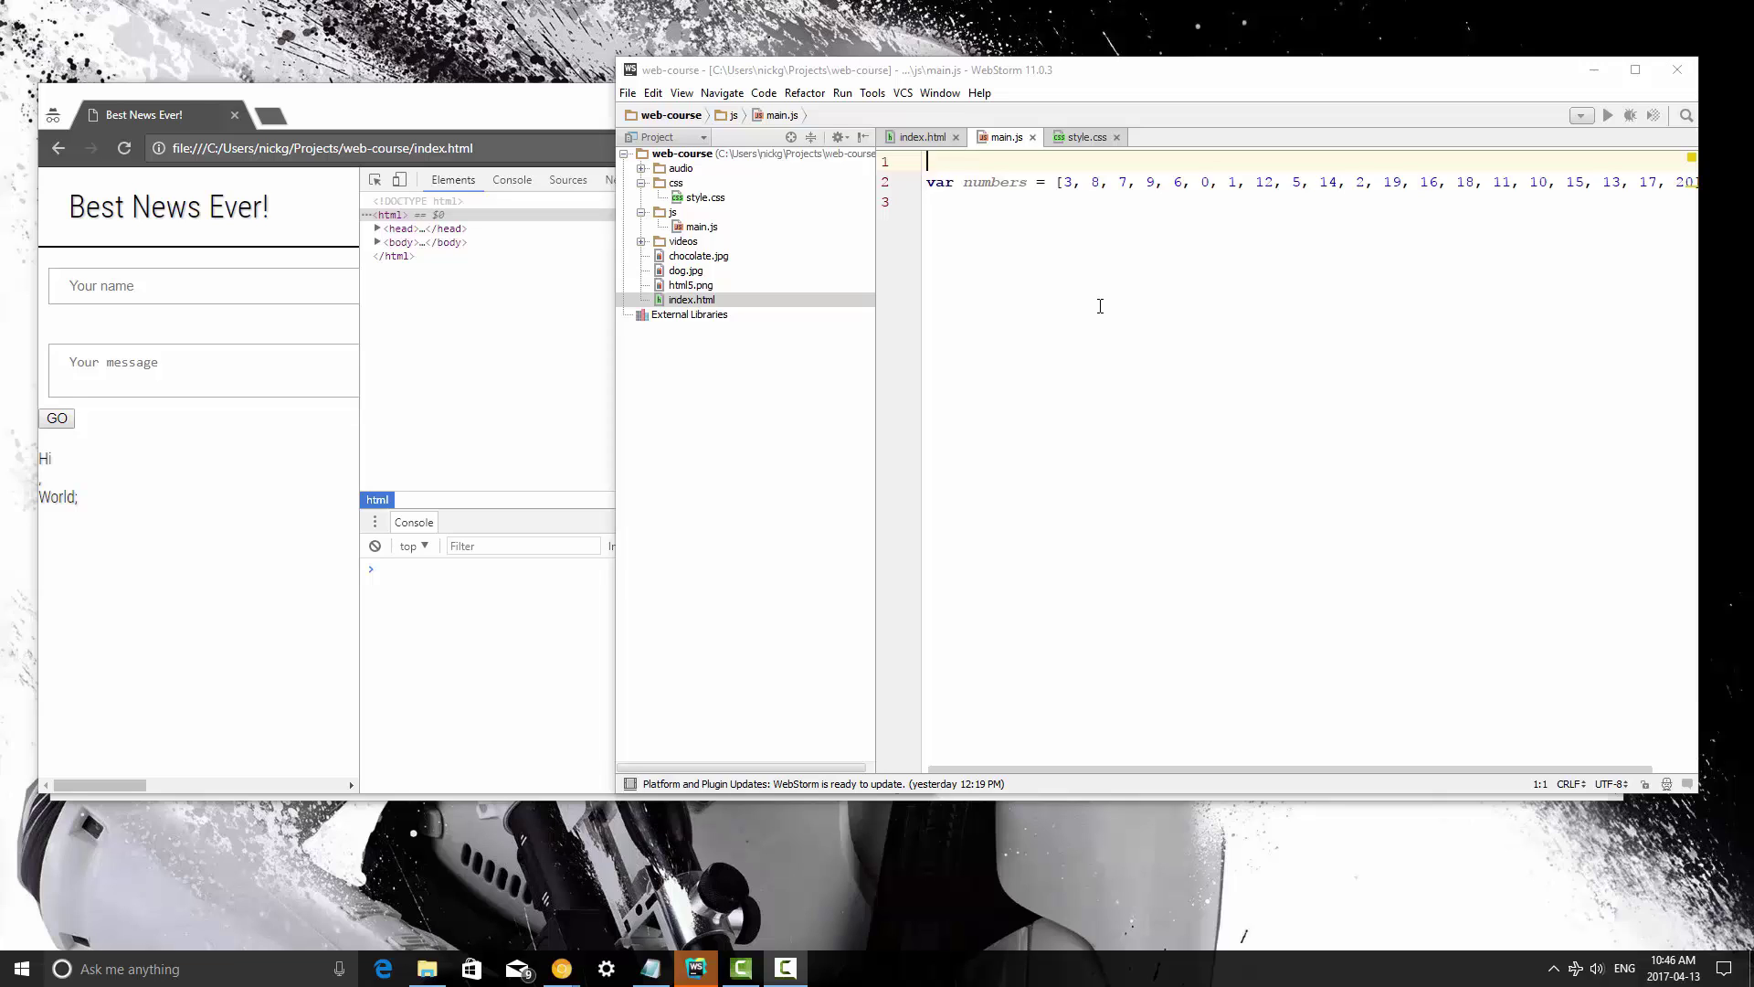
# Step: Create an empty missingno(numbers) function above the numbers array, followed by a blank line
pyautogui.click(1103, 307)
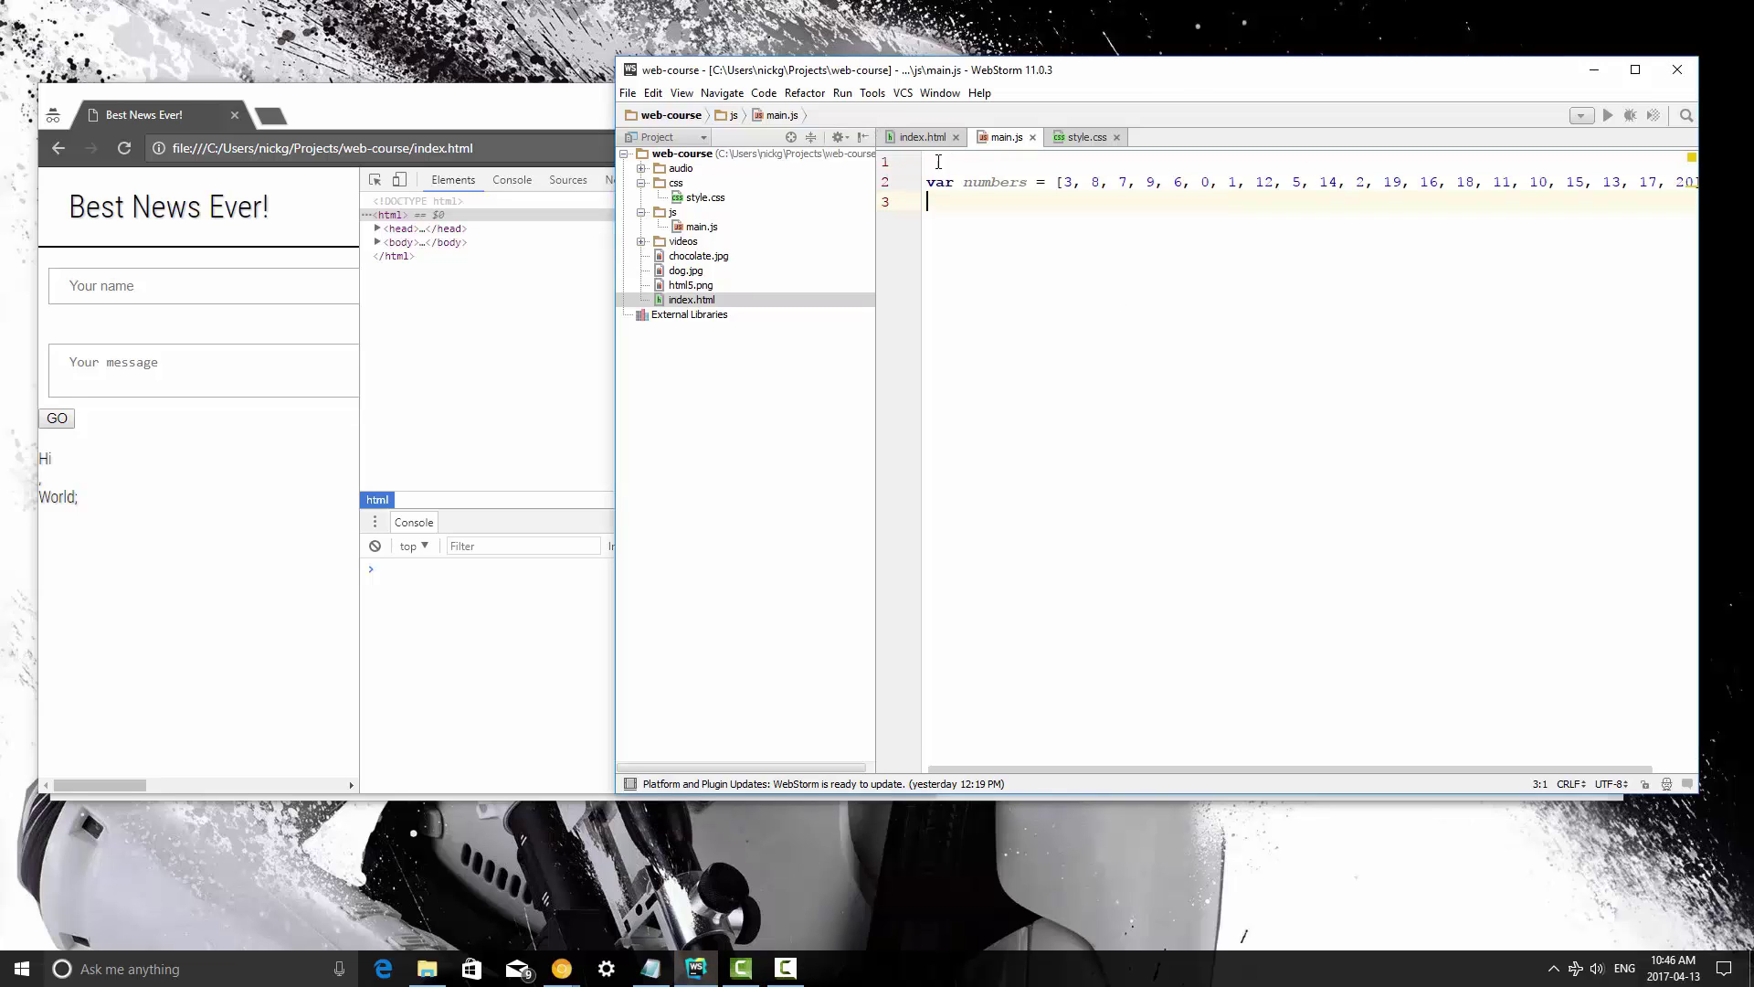
pyautogui.write('functio')
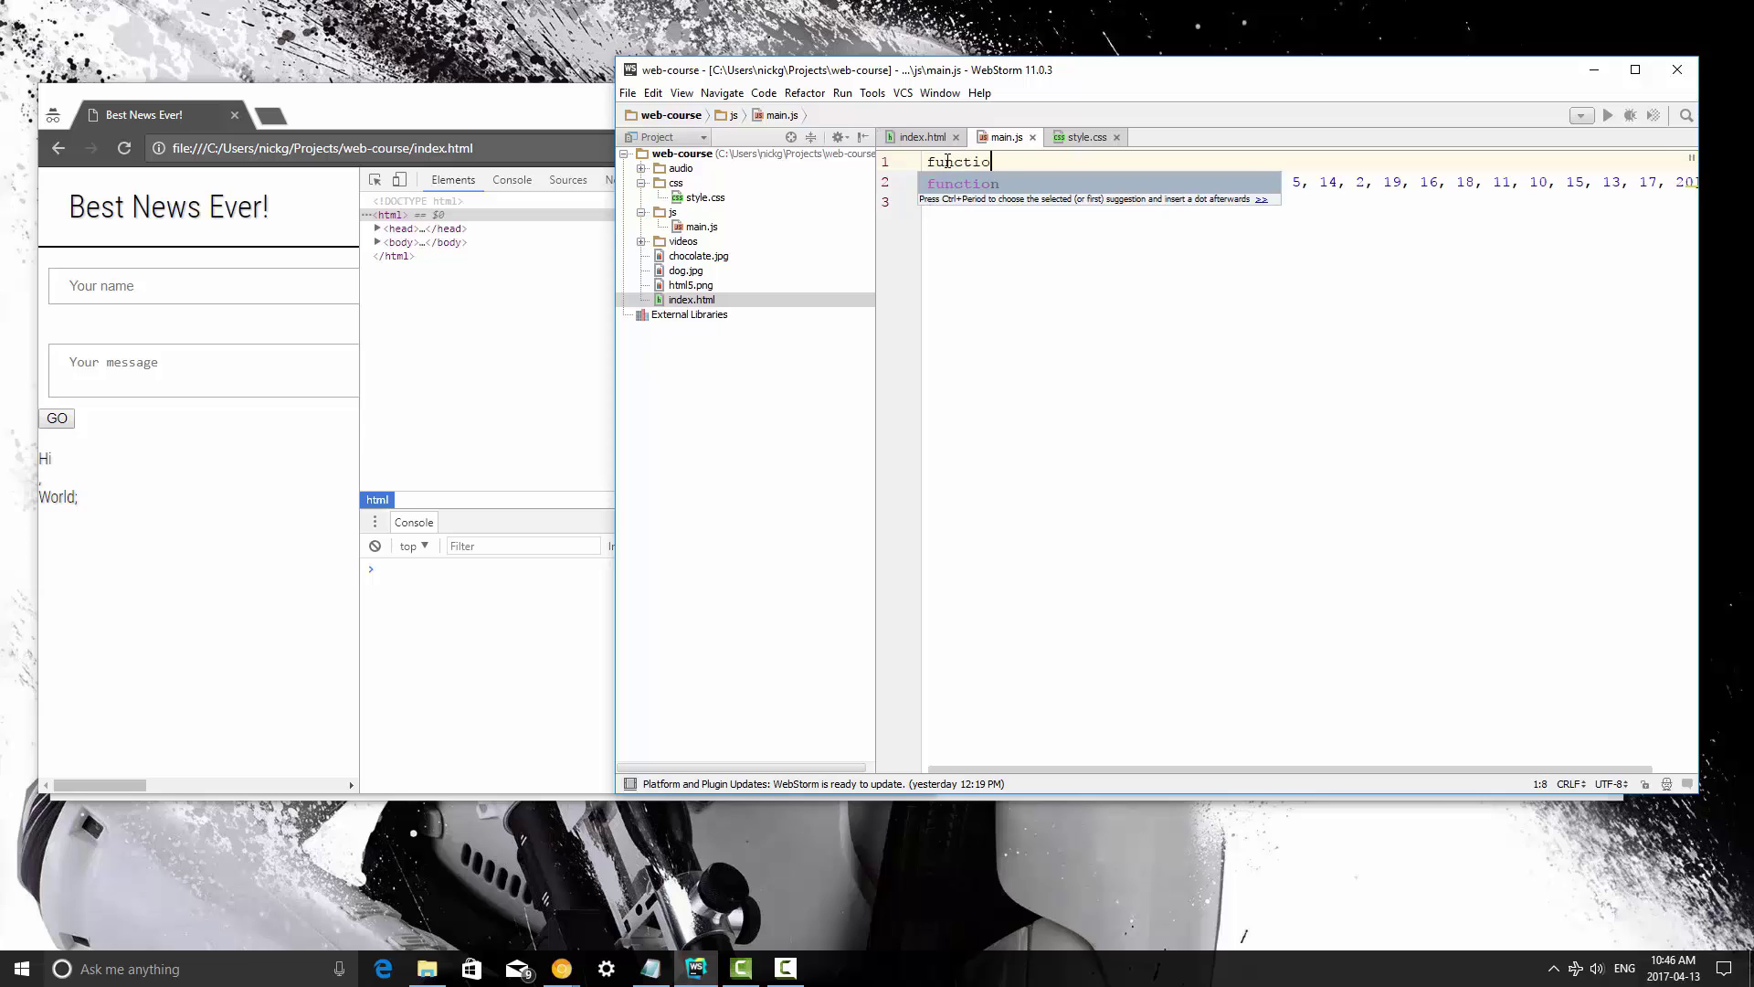
pyautogui.write('n miss')
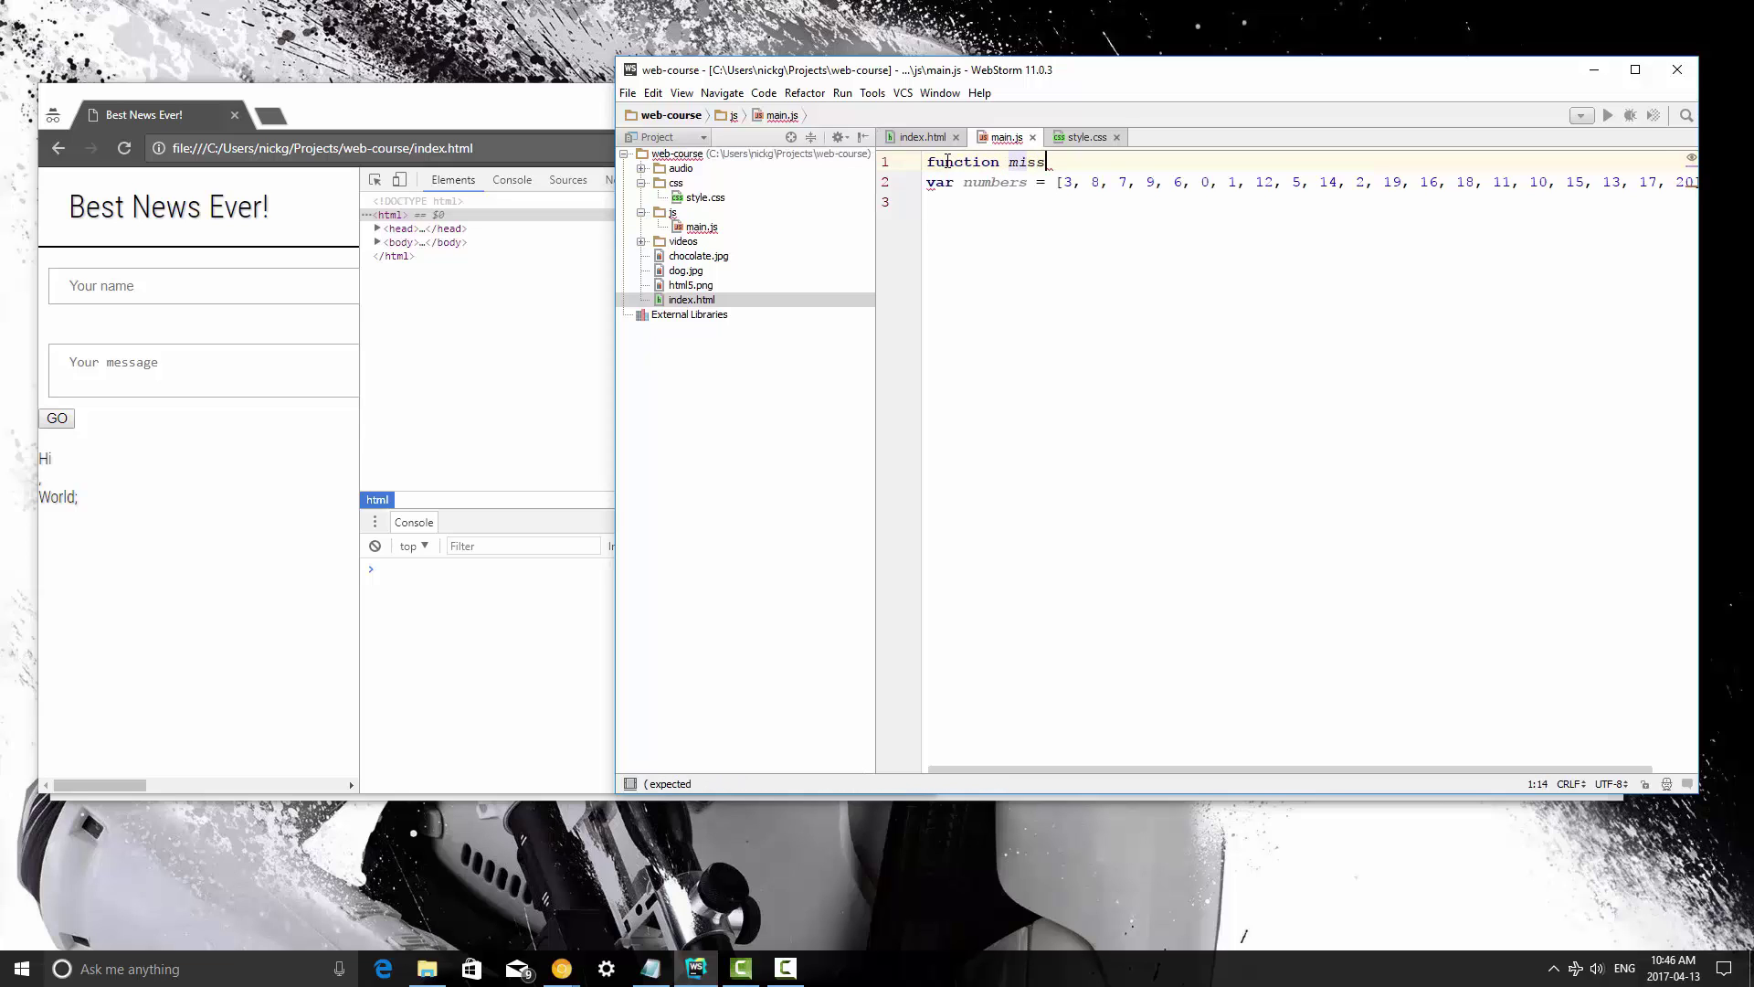
pyautogui.write('ingno(')
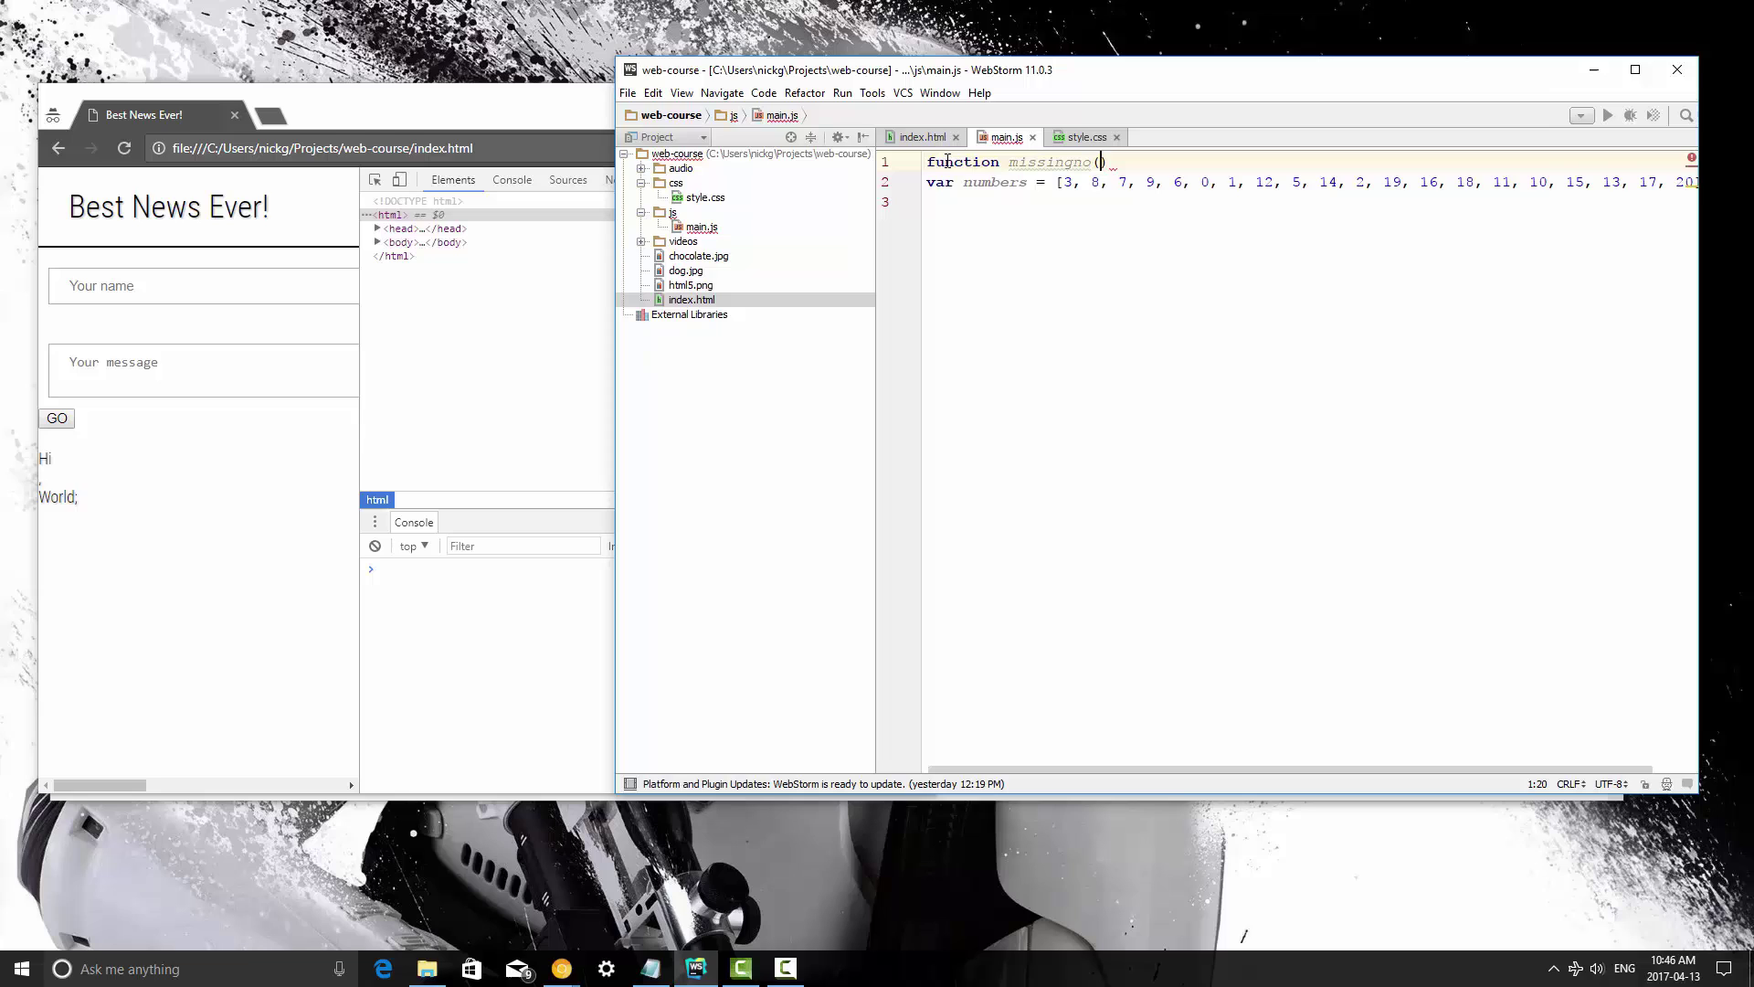
pyautogui.write('numbers)')
pyautogui.write('{')
pyautogui.press('Return')
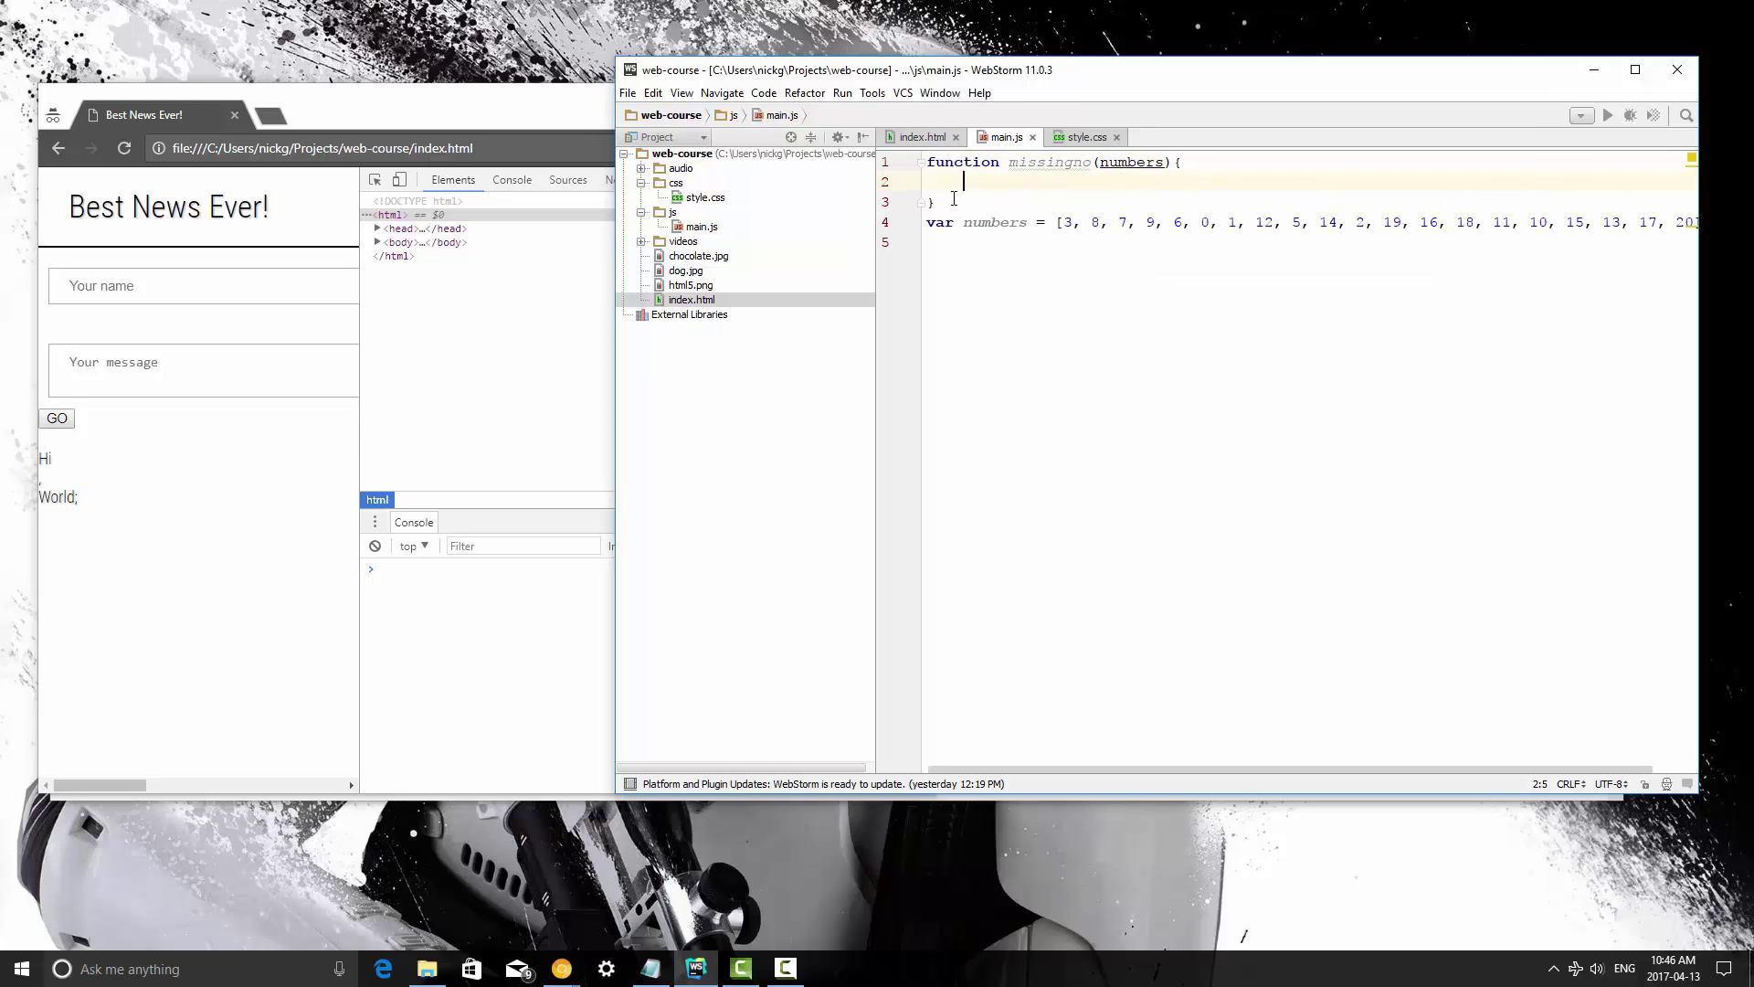
pyautogui.click(953, 197)
pyautogui.press('Return')
pyautogui.click(986, 189)
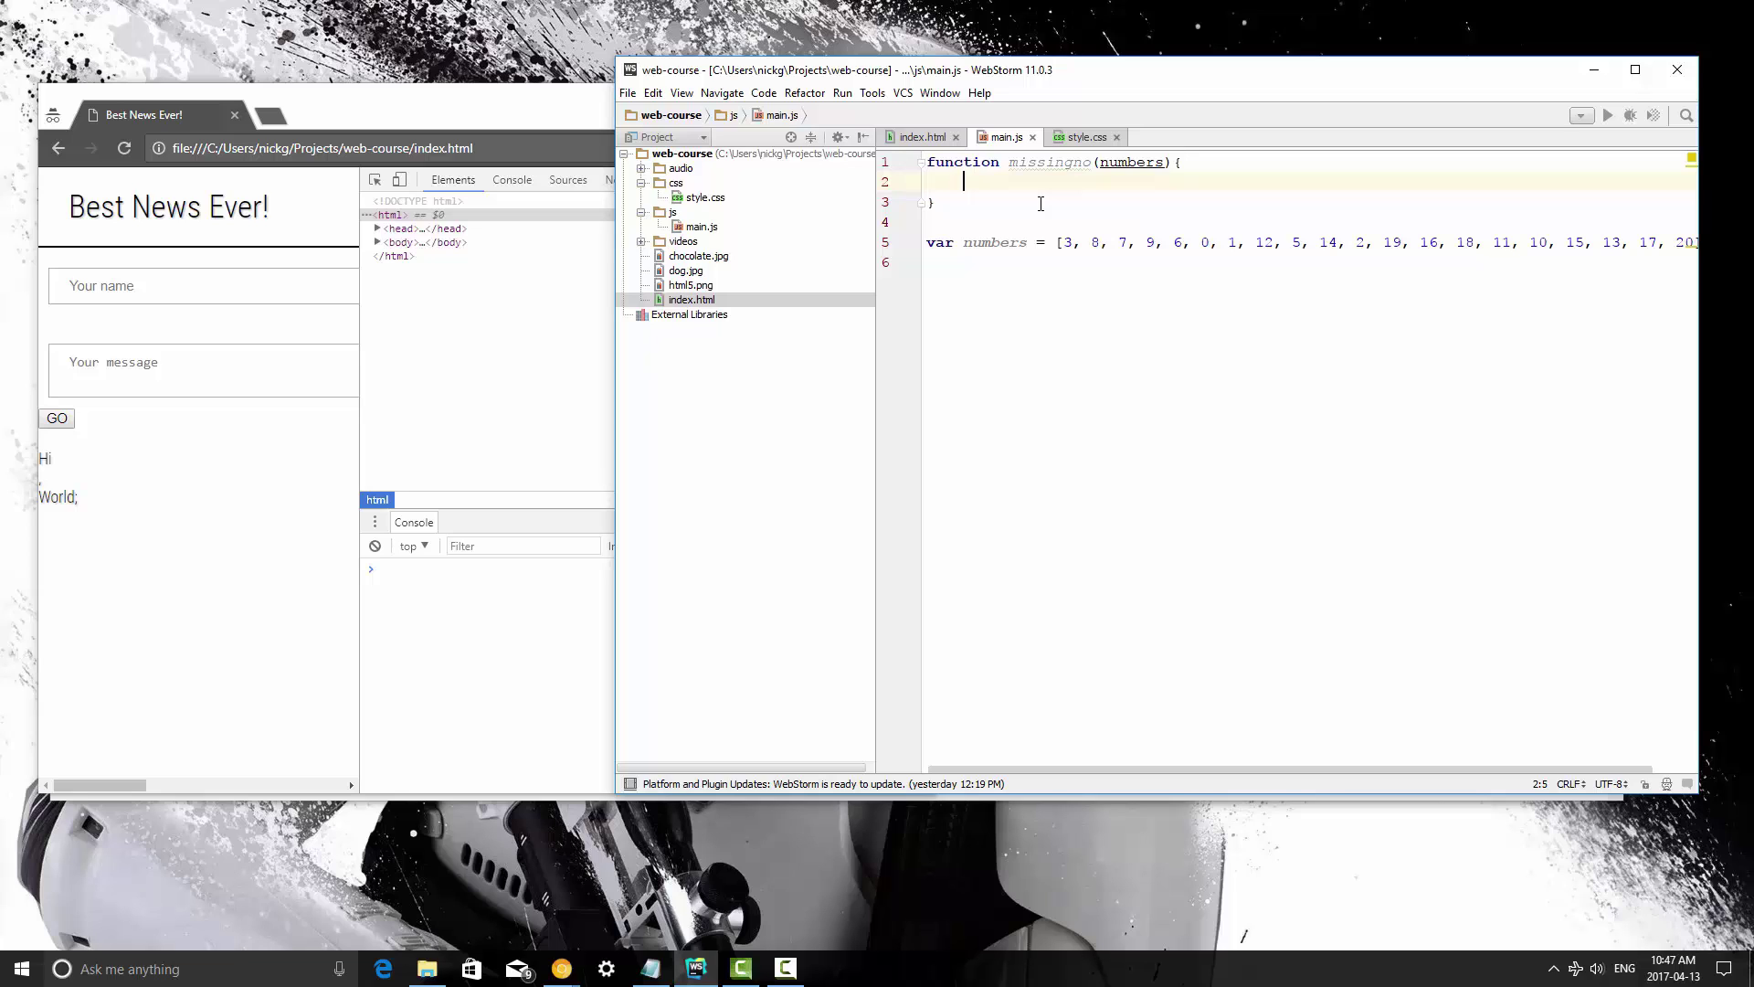
pyautogui.write('v')
pyautogui.write('ar missing = ')
pyautogui.write('-1;')
# Step: Declare var missing = -1 in the missingno body and leave a blank line below it
pyautogui.press('Return')
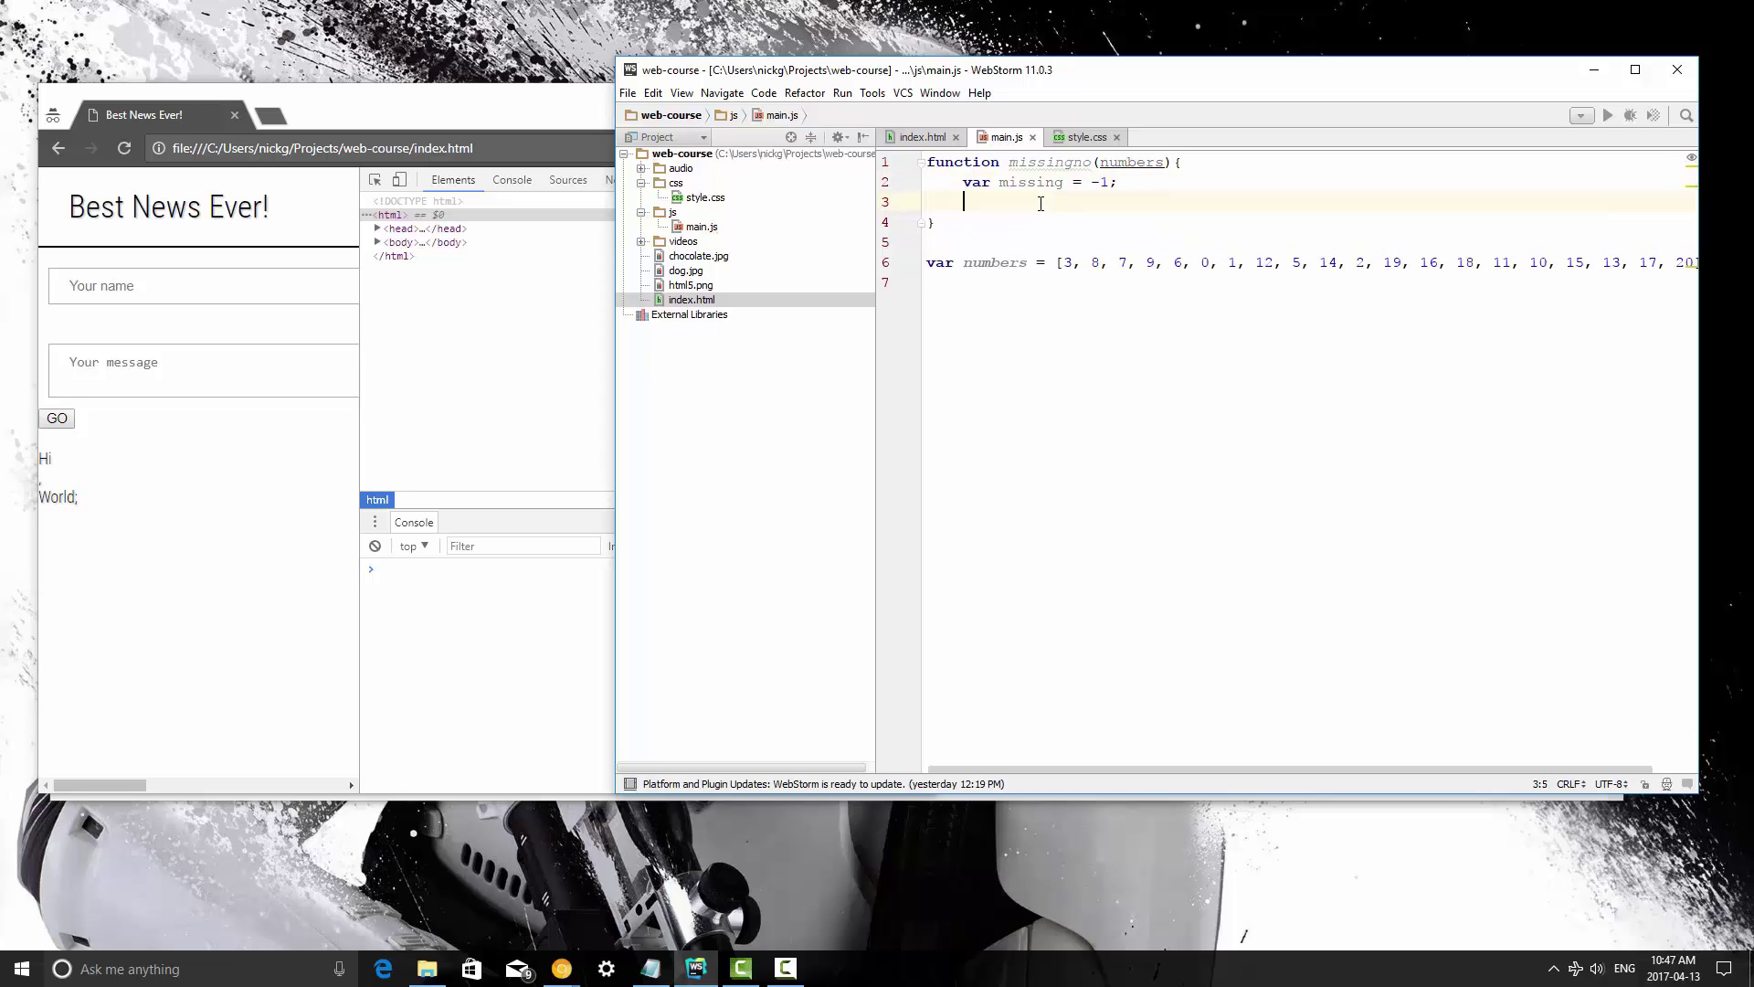
pyautogui.press('Return')
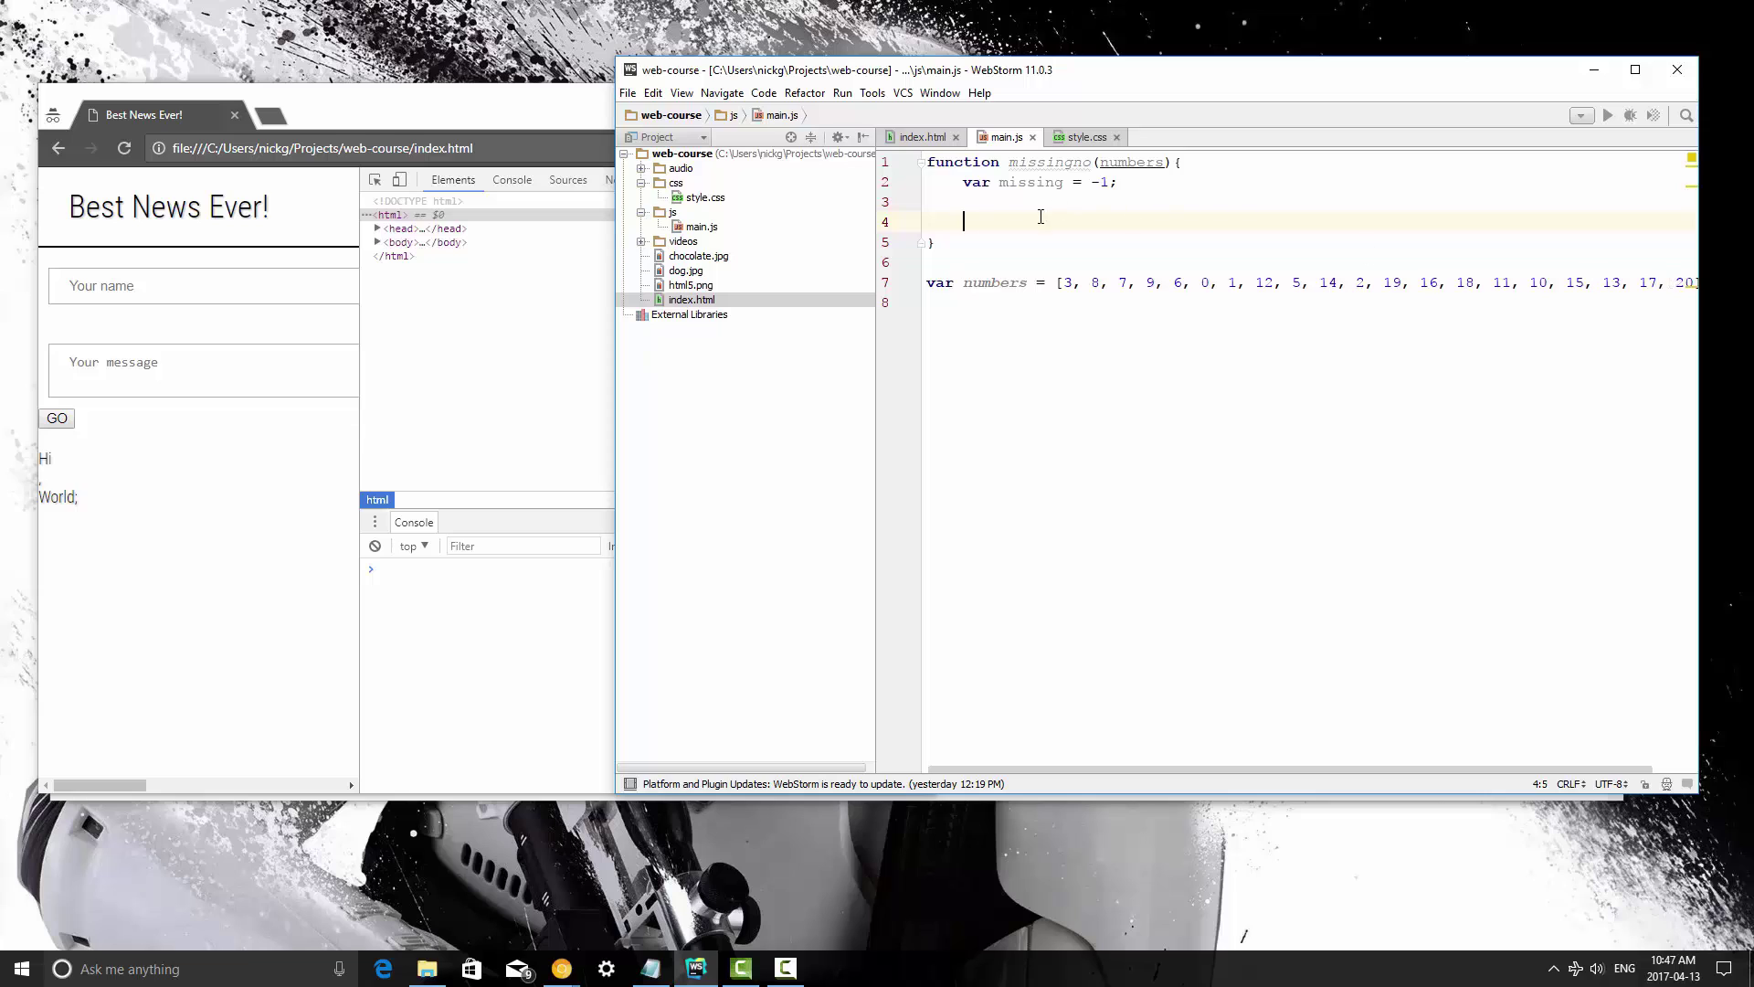
pyautogui.write('fo')
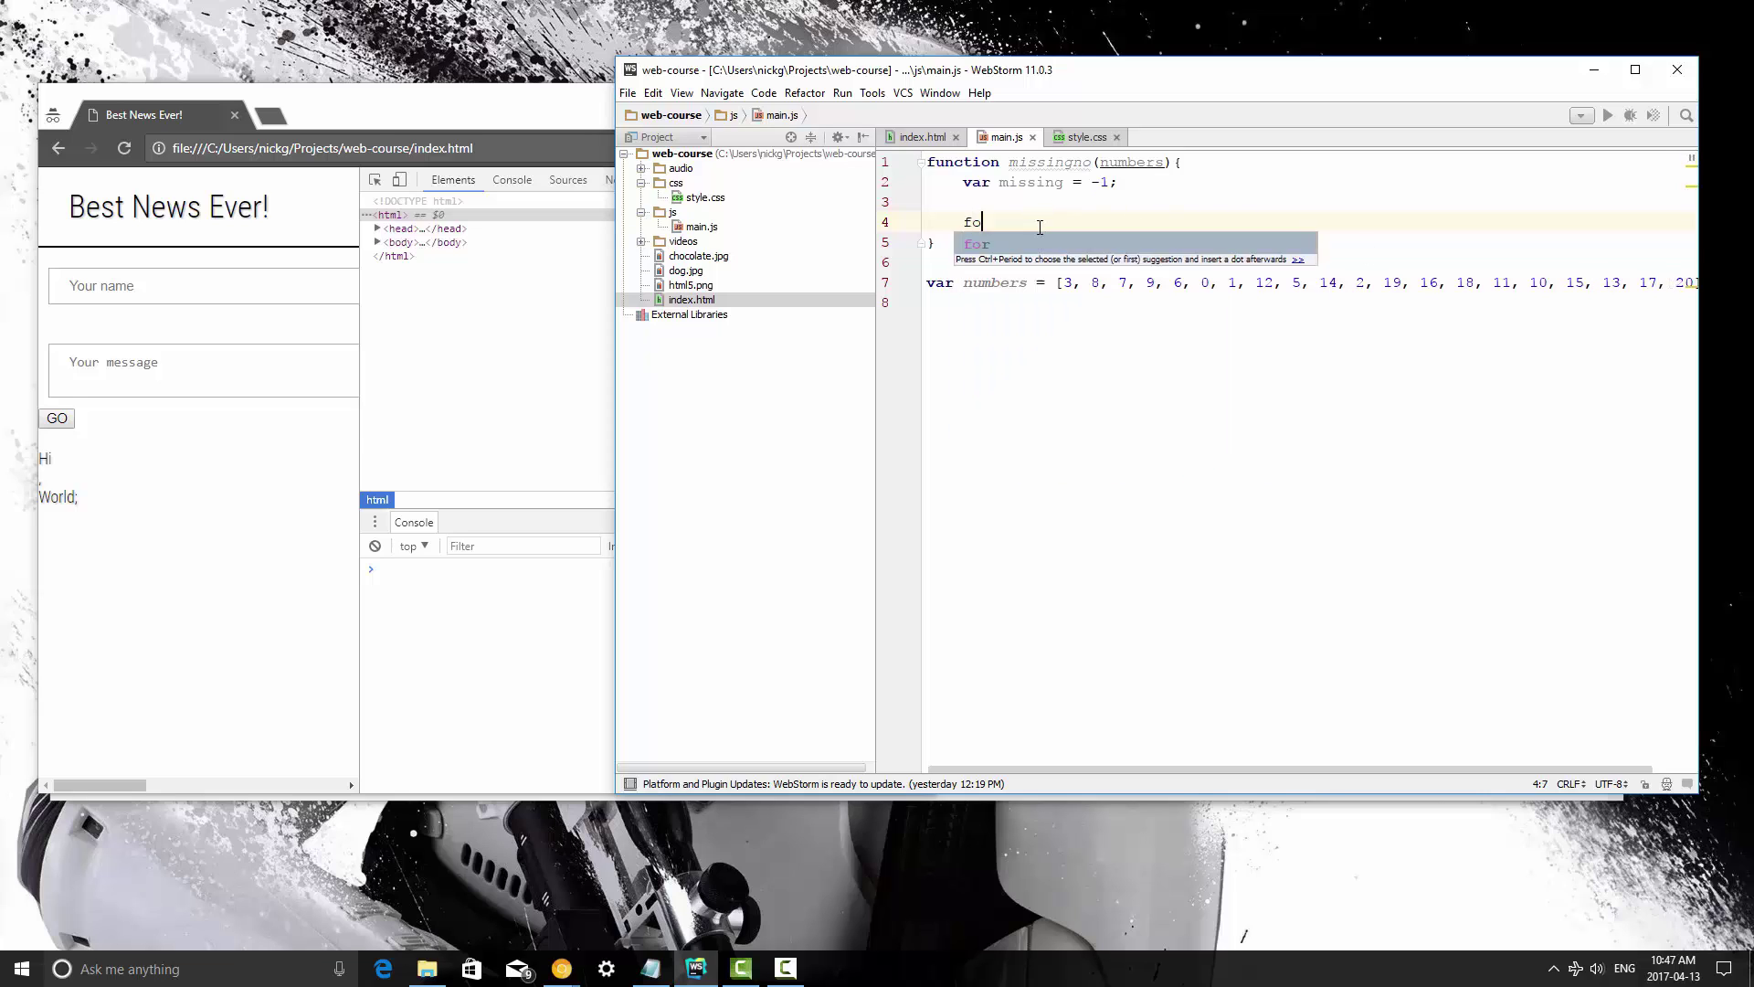
pyautogui.write('r(i ')
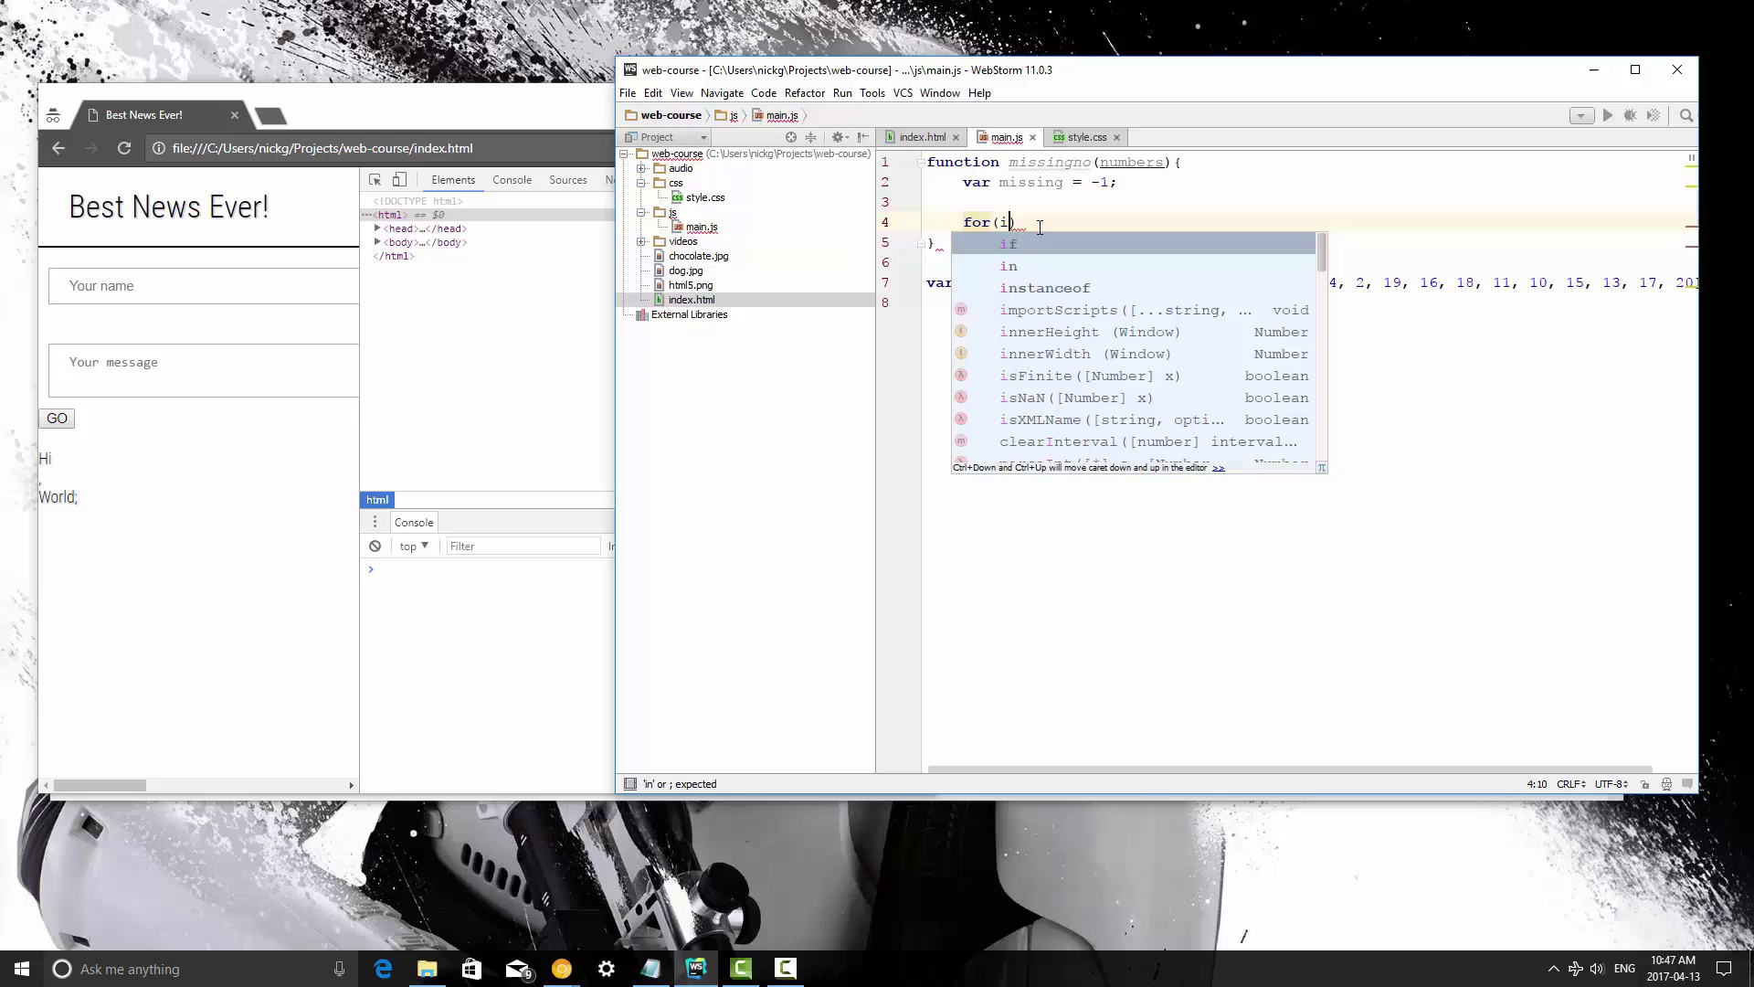
pyautogui.write('= n')
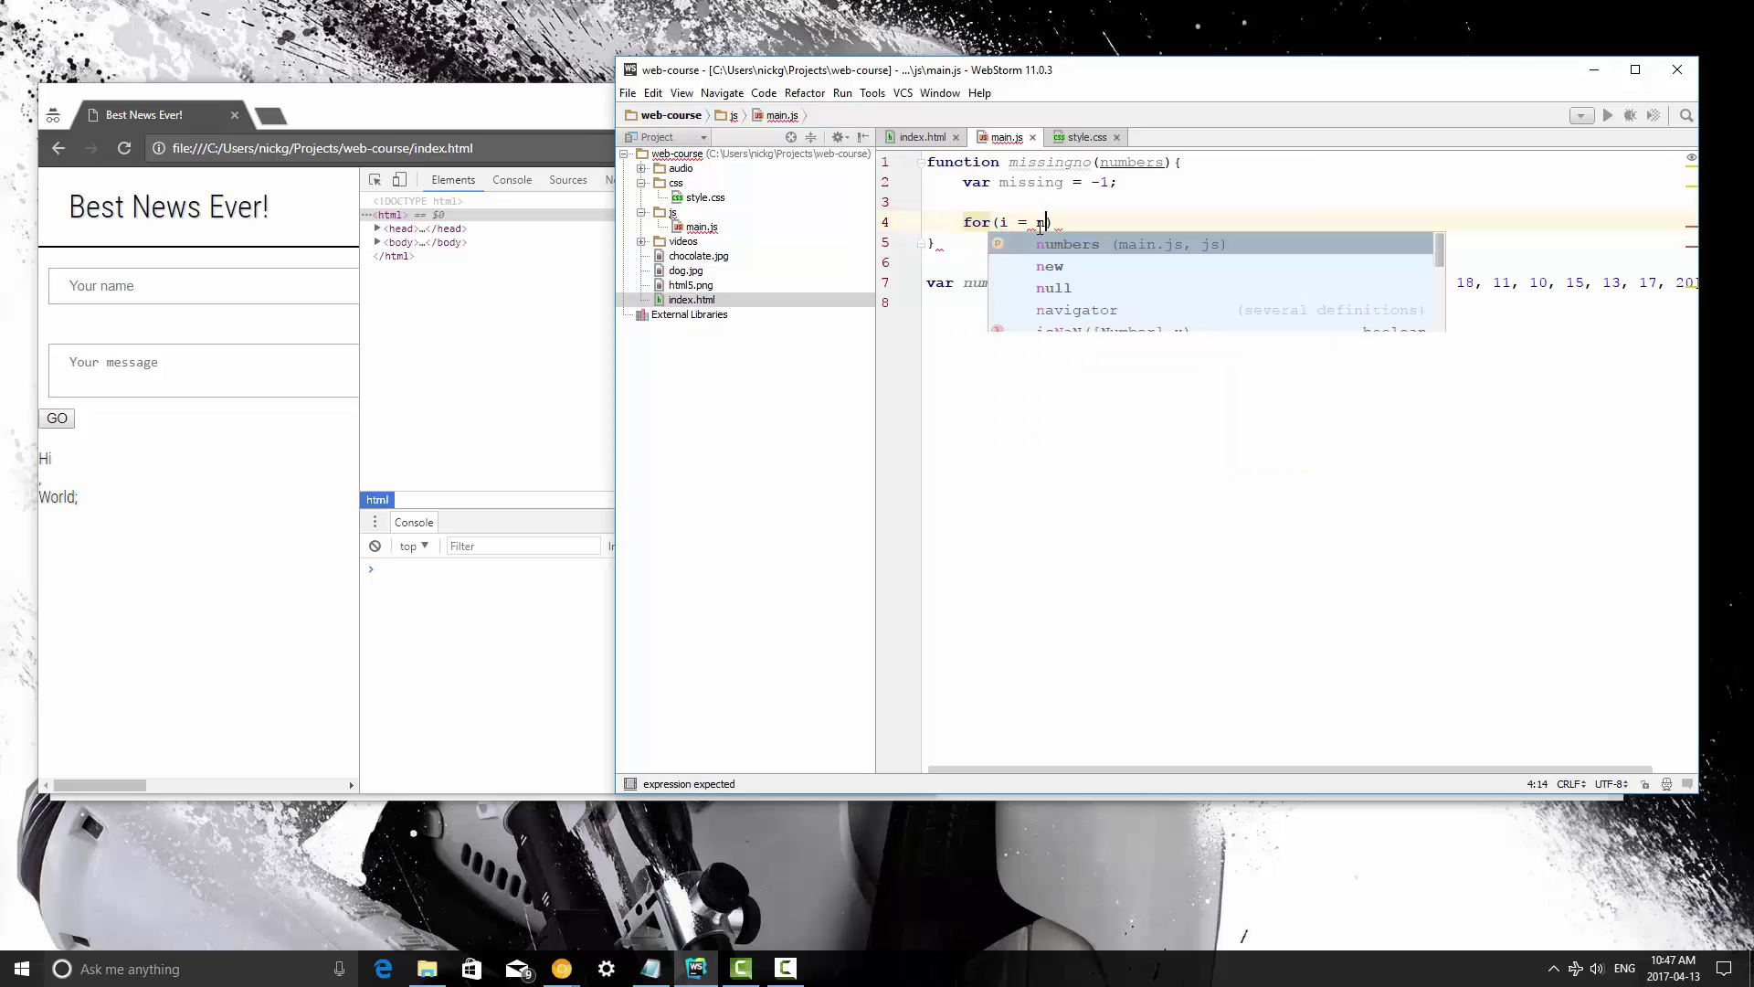
pyautogui.write('umbers[0')
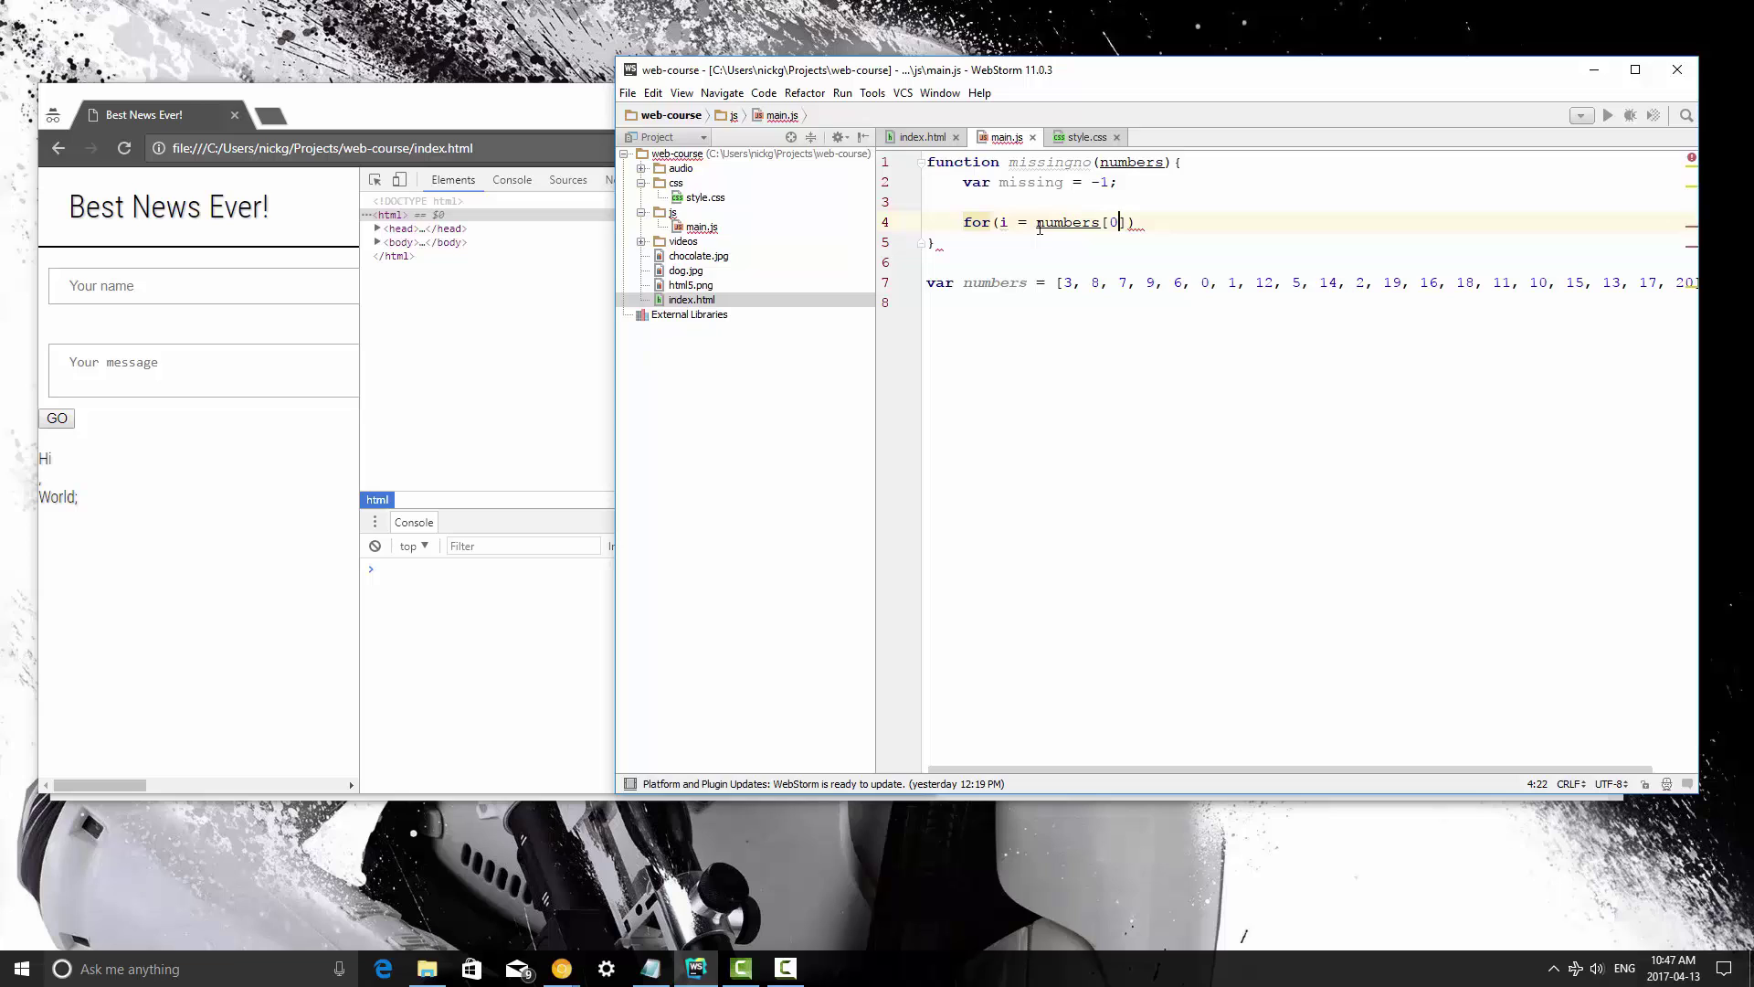
# Step: Write an empty for(i = 0; i <= numbers.length; i++) loop inside missingno
pyautogui.press('BackSpace')
pyautogui.press('BackSpace')
pyautogui.press('BackSpace')
pyautogui.press('BackSpace')
pyautogui.press('BackSpace')
pyautogui.press('BackSpace')
pyautogui.press('BackSpace')
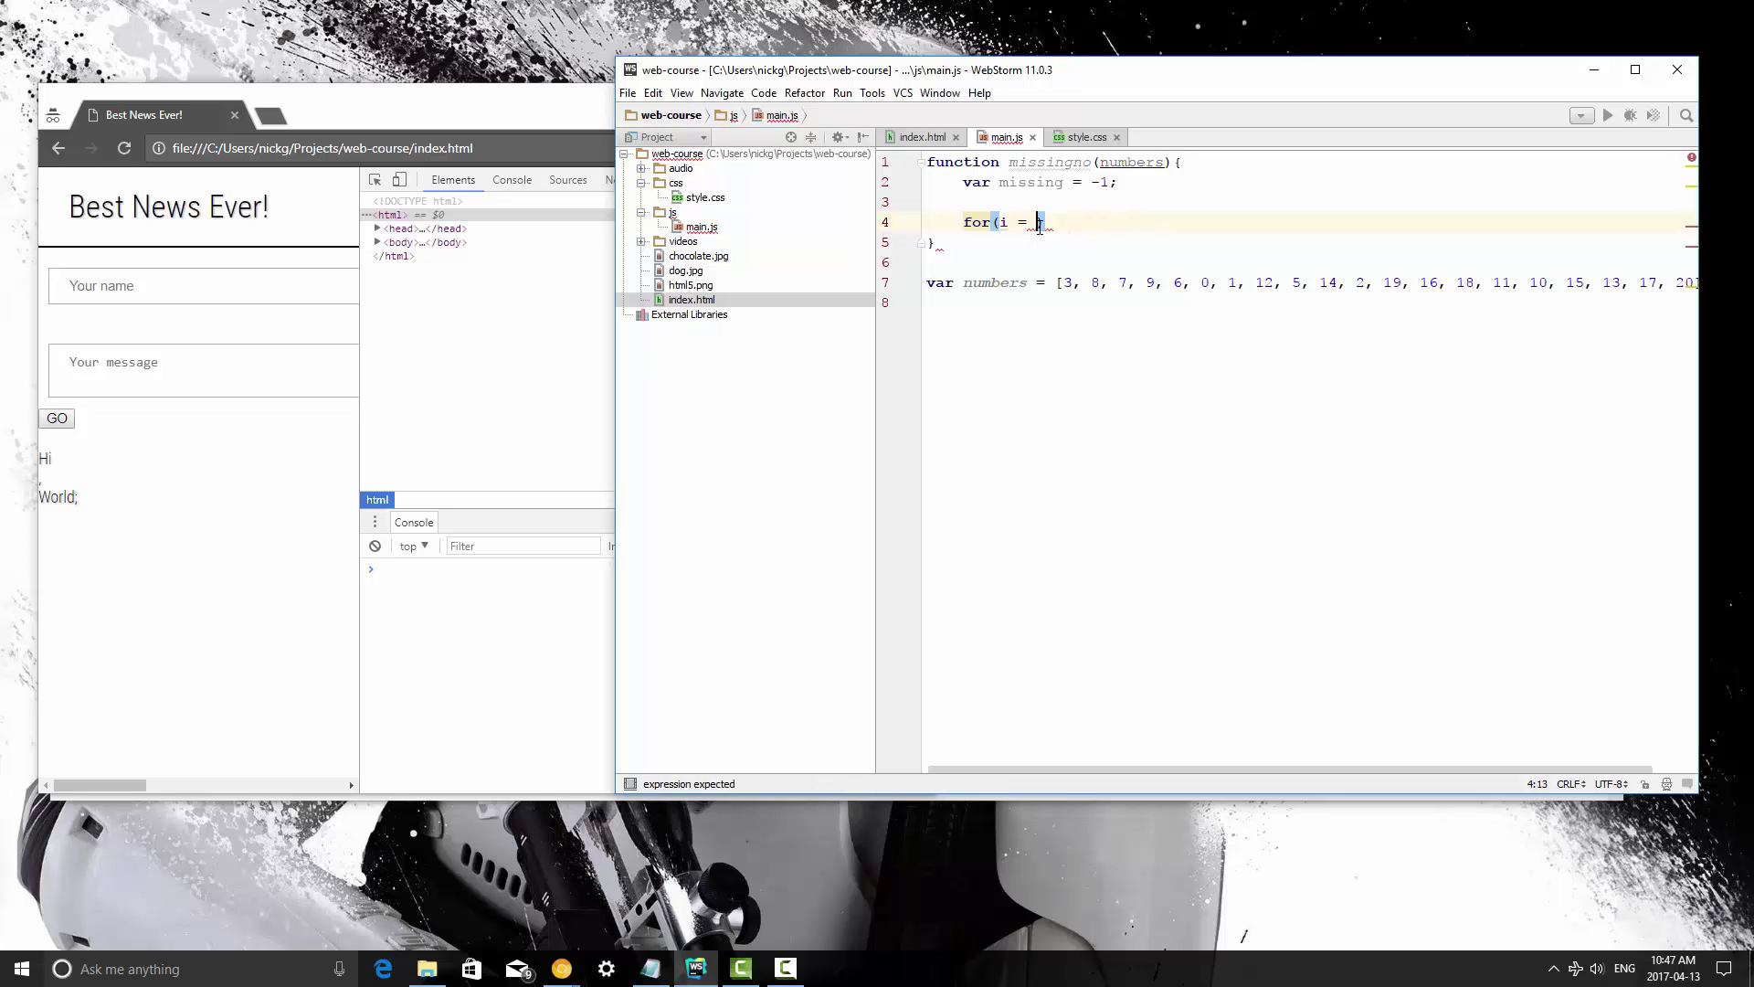
pyautogui.write('0')
pyautogui.write('; ')
pyautogui.write('i')
pyautogui.write(' <=')
pyautogui.write(' numbers.len')
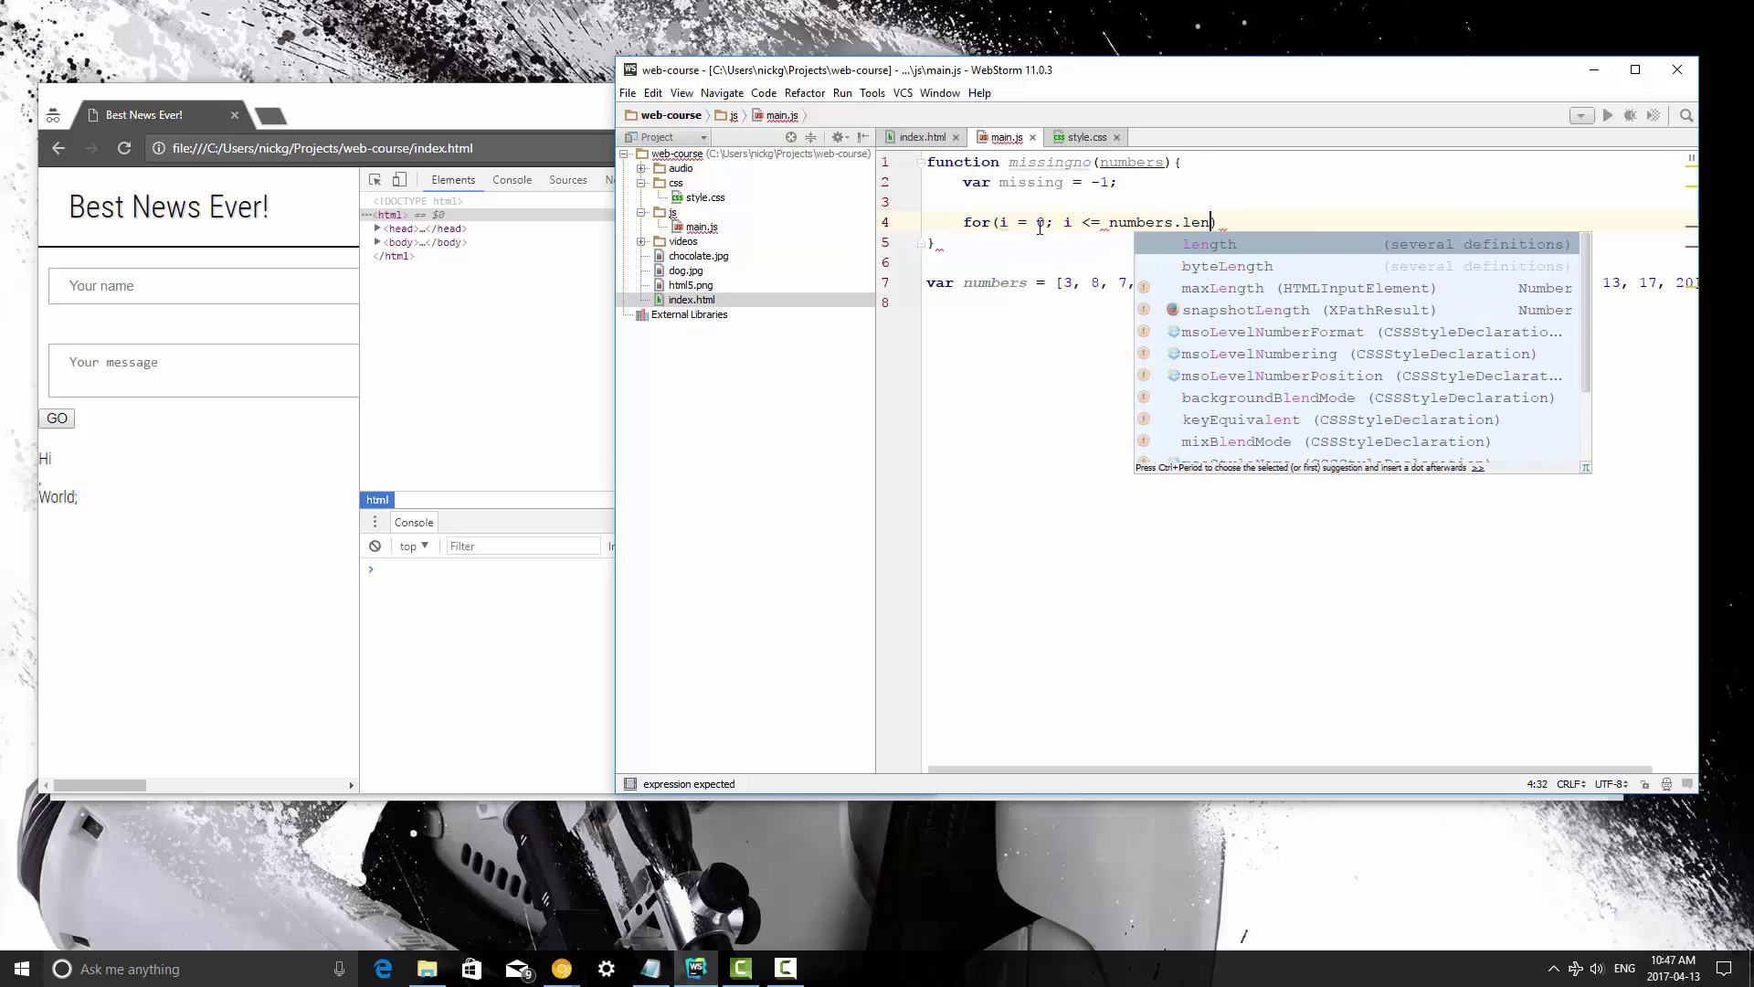
pyautogui.write('gth')
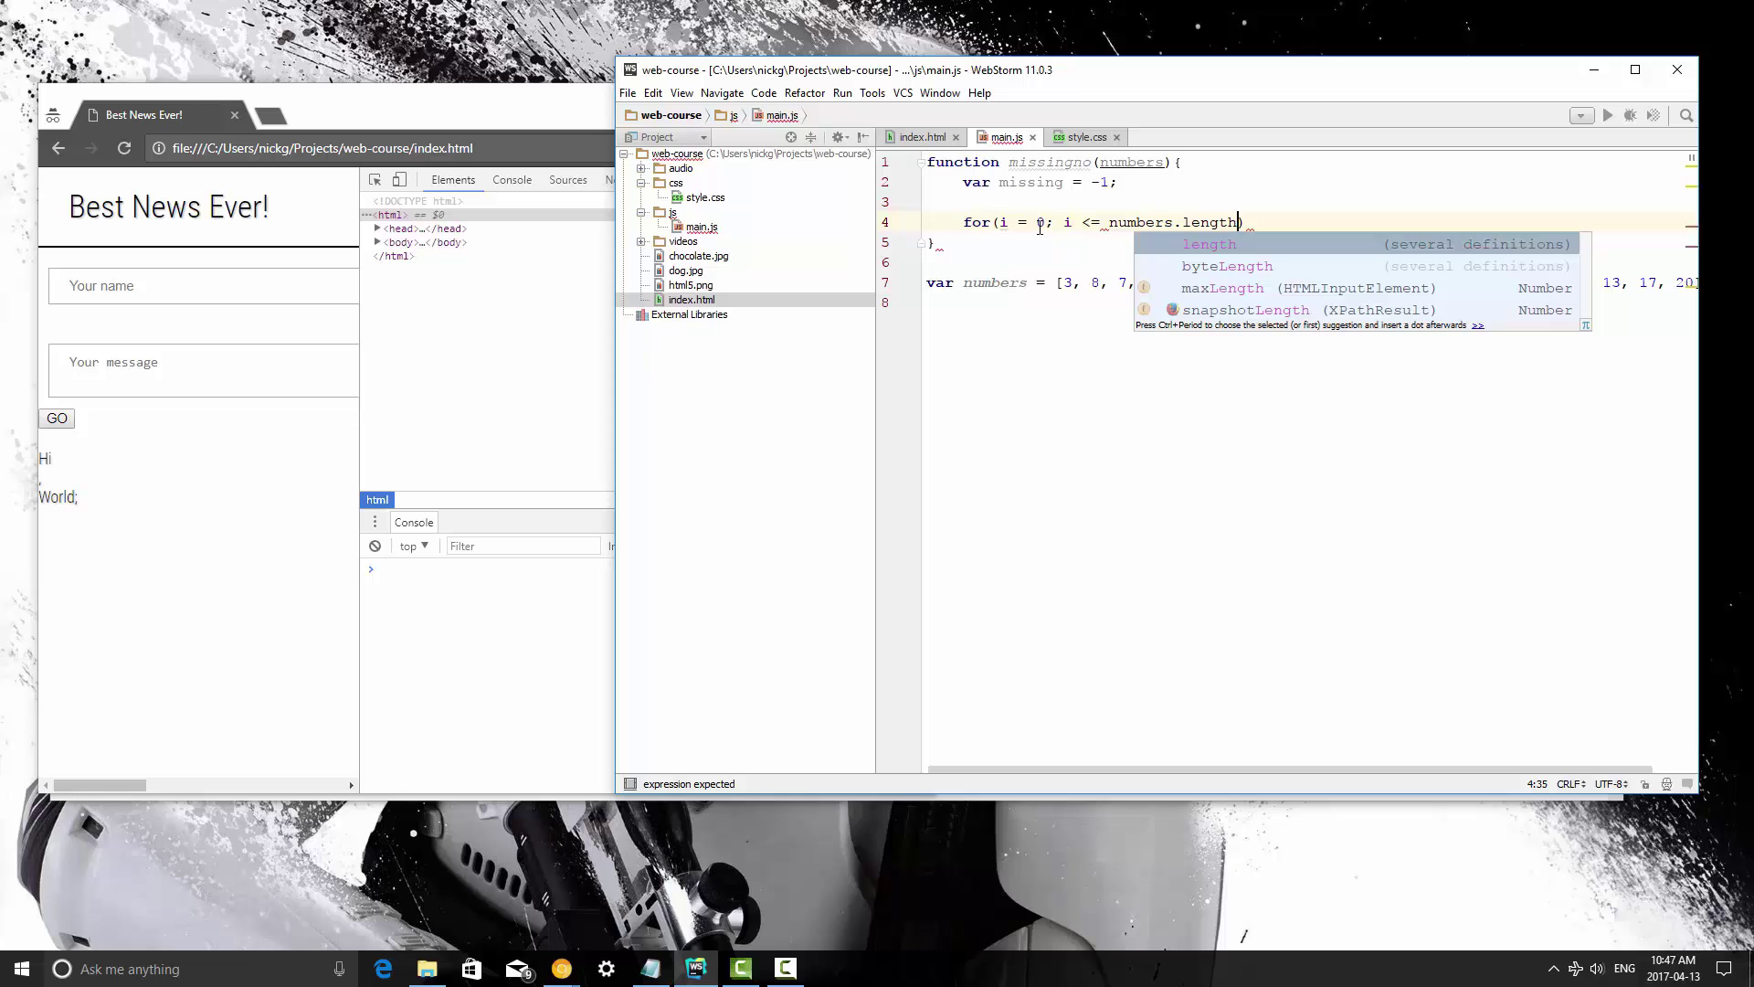
pyautogui.write('; ')
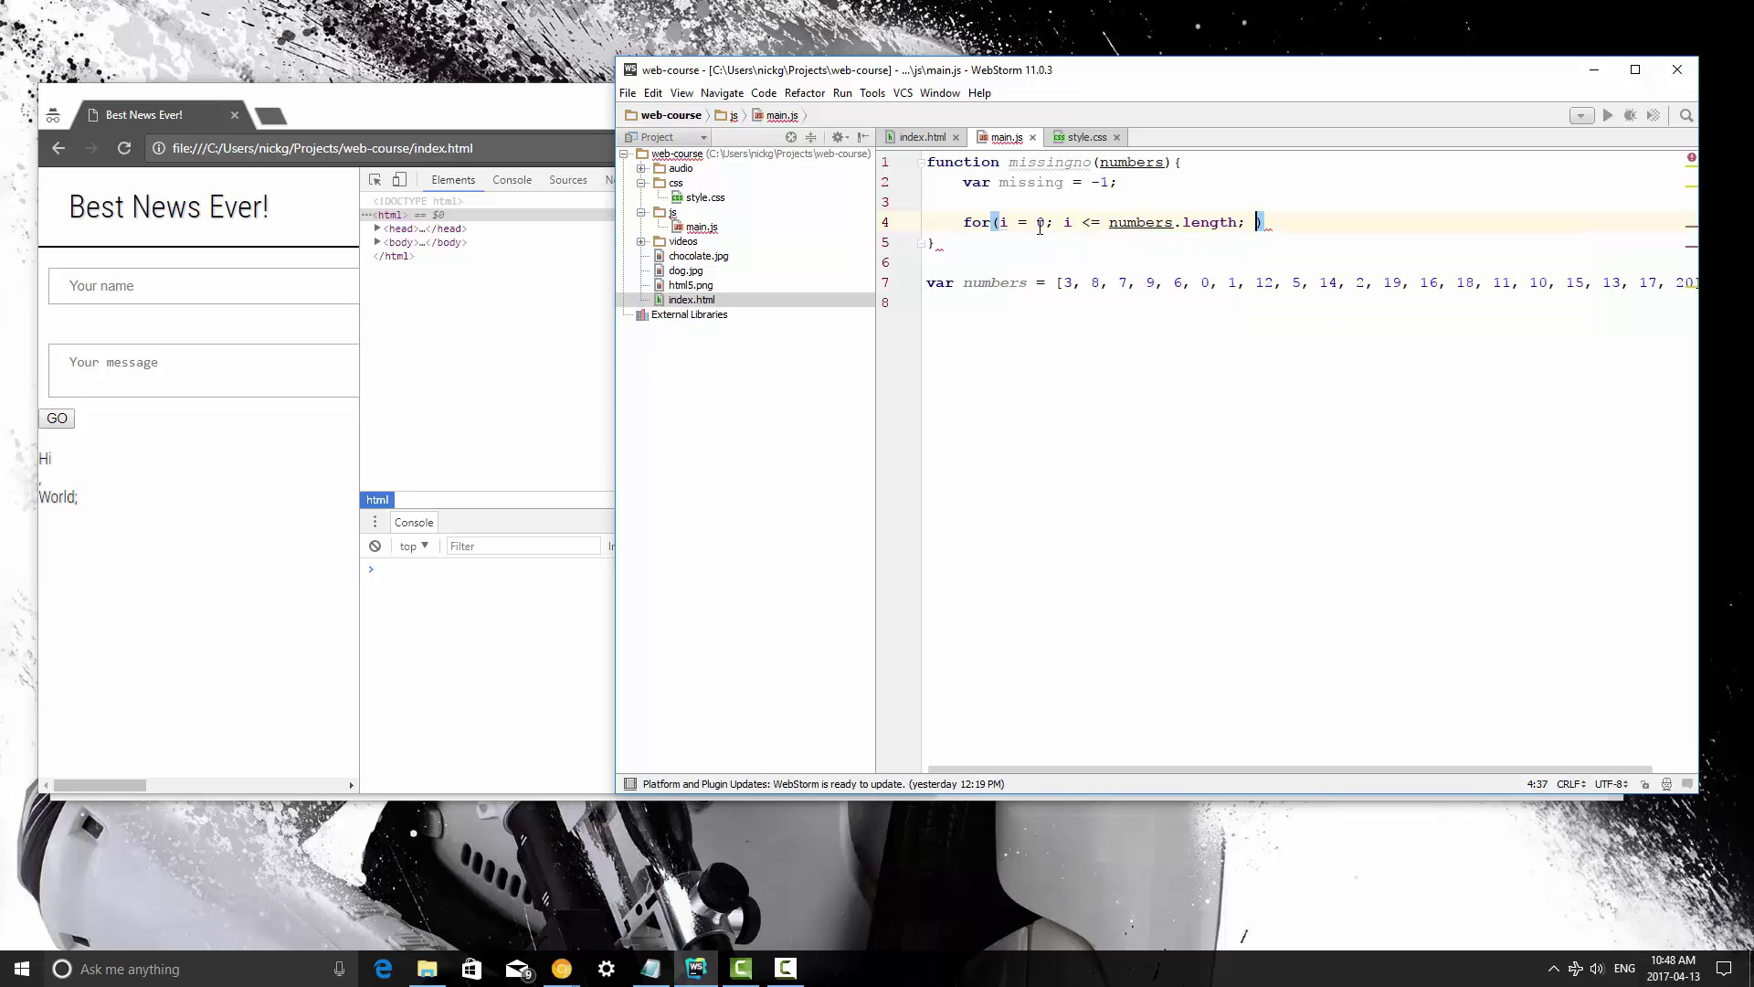
pyautogui.write('i++')
pyautogui.write('){')
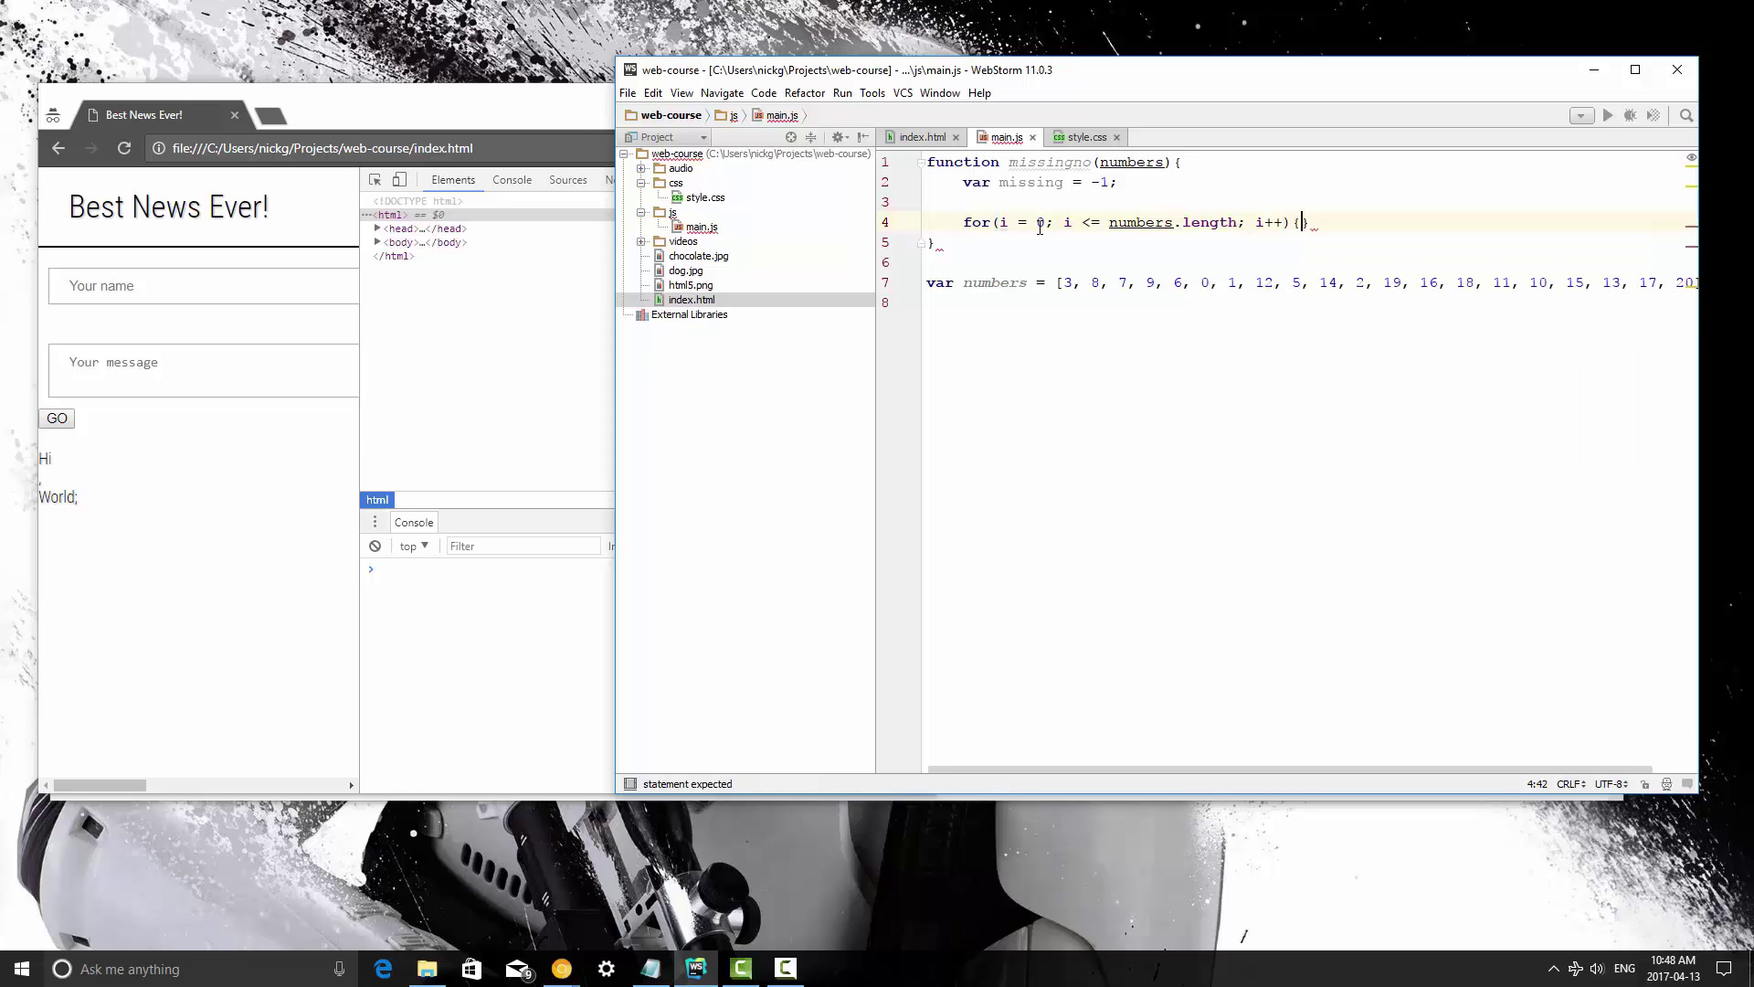
pyautogui.press('Return')
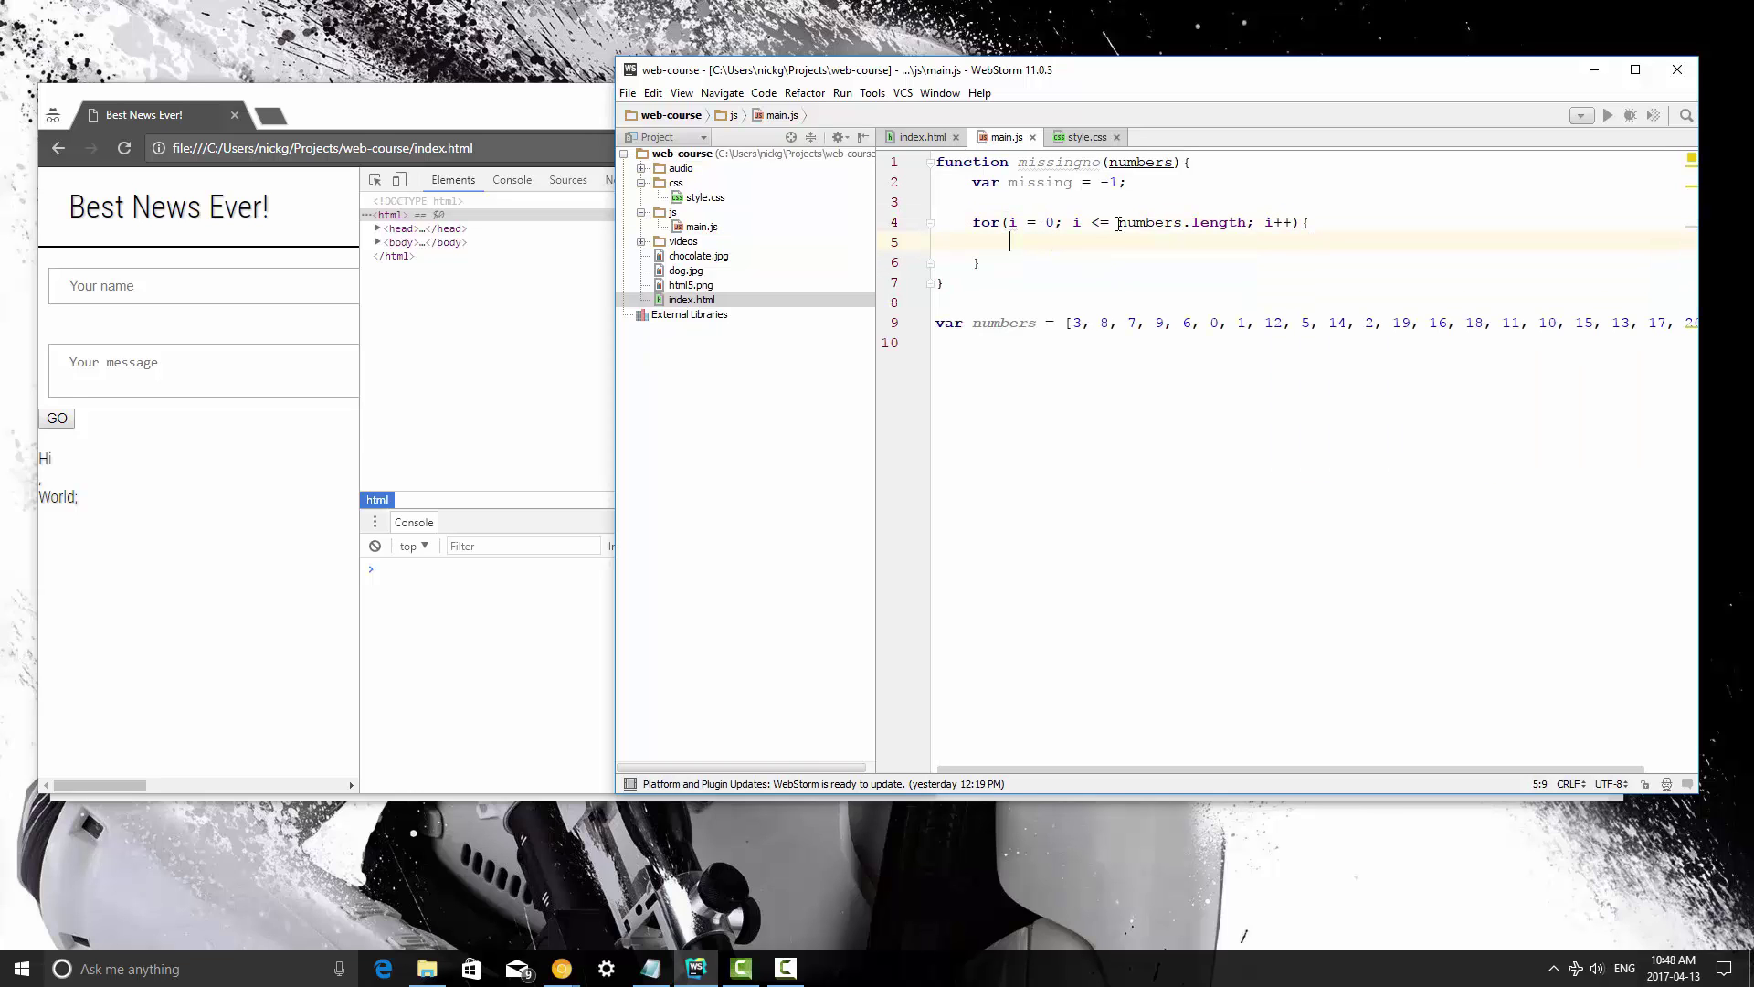
pyautogui.moveTo(1116, 222); pyautogui.dragTo(1248, 223)
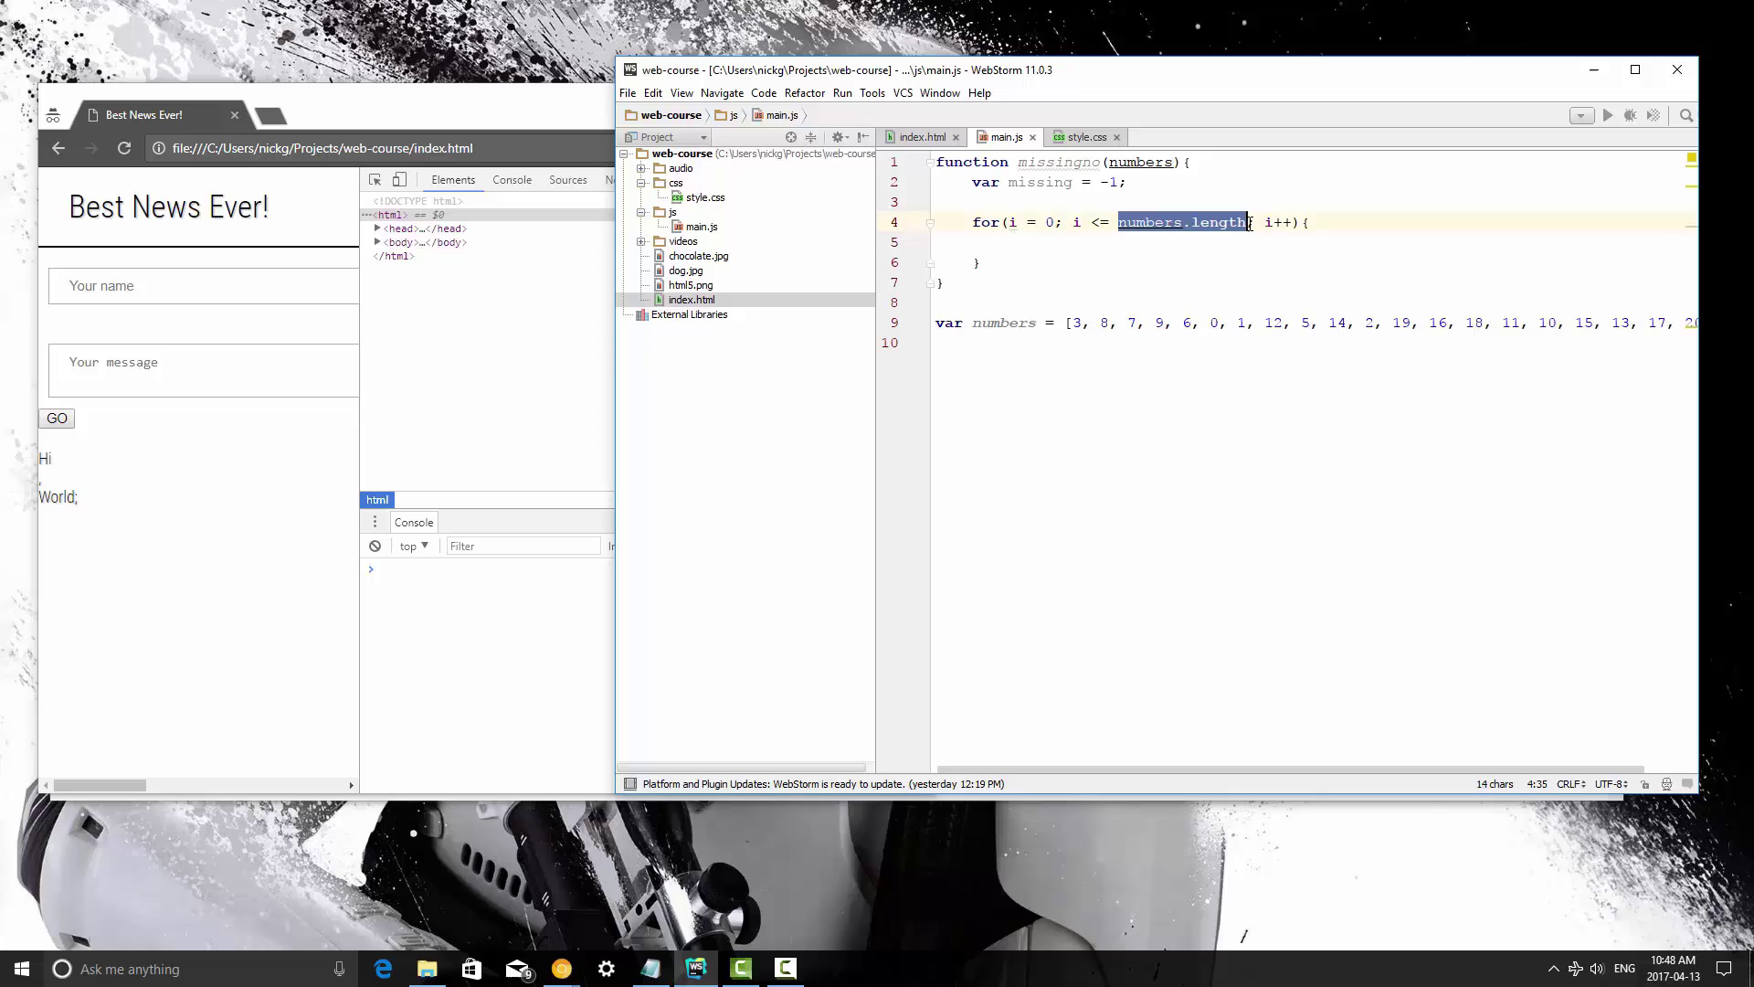
# Step: Place the caret back inside the empty for loop body
pyautogui.click(1160, 247)
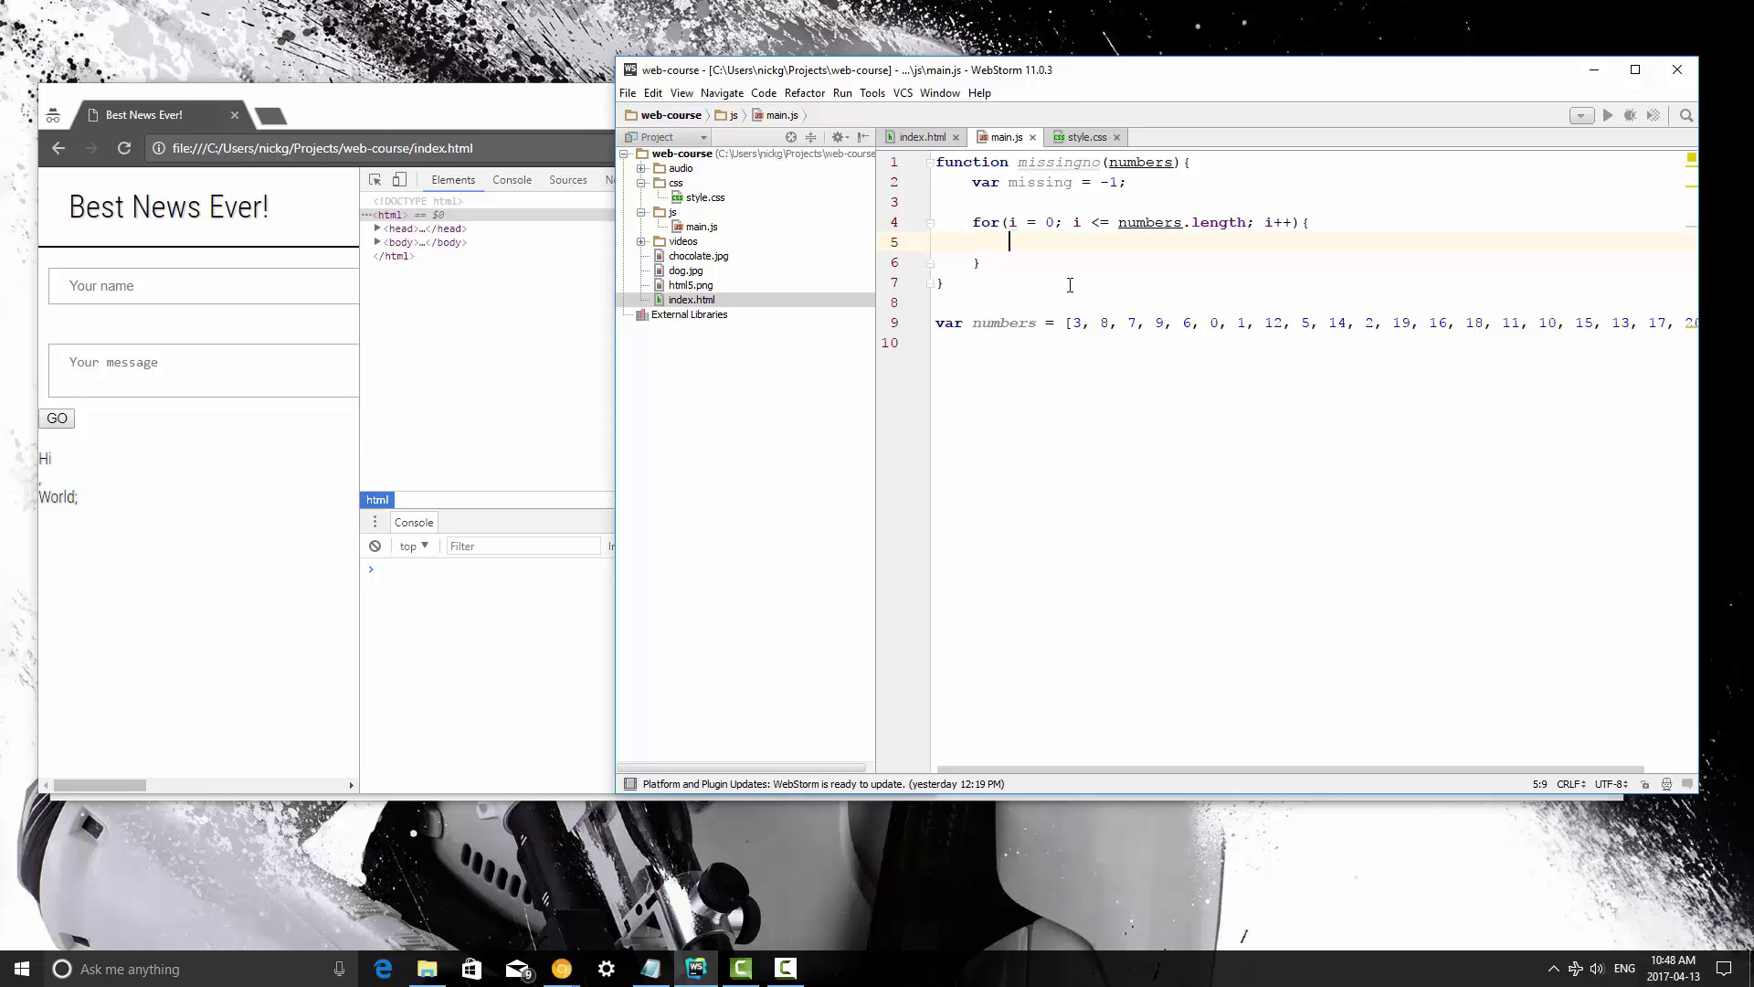
pyautogui.write('if(i')
pyautogui.write('ndex')
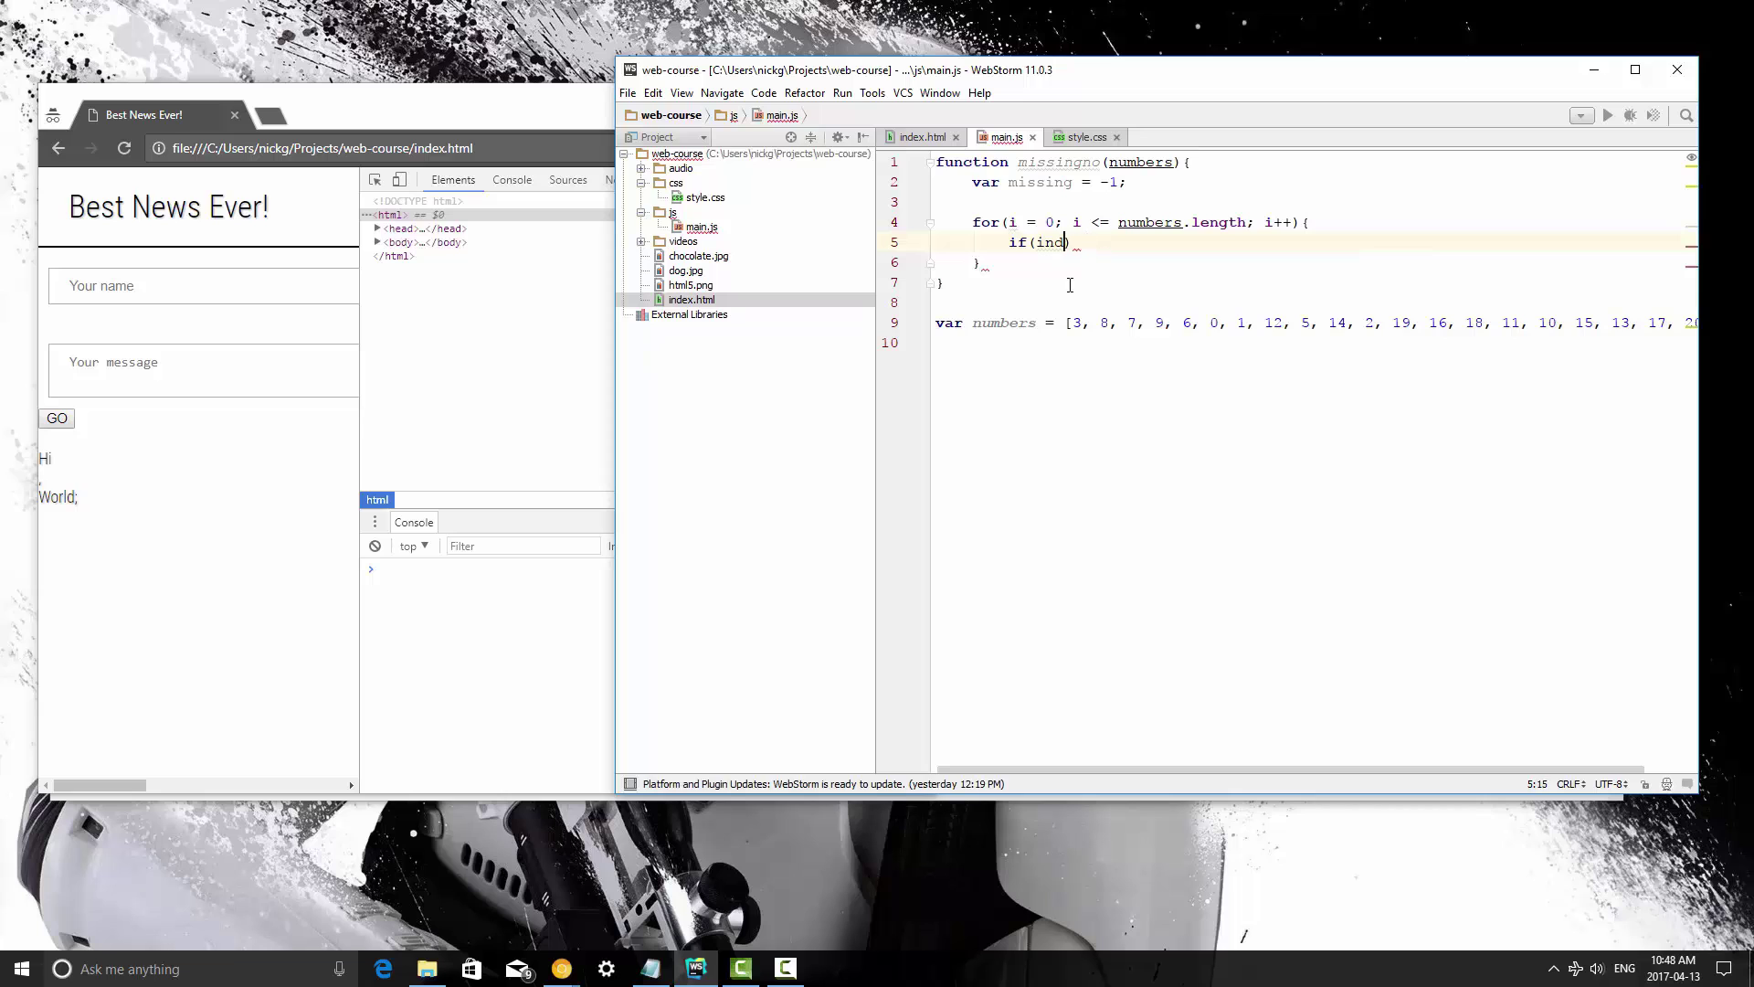
# Step: Write the if(numbers.indexOf(i) === -1) block, accepting the indexOf completion
pyautogui.press('BackSpace')
pyautogui.press('BackSpace')
pyautogui.press('BackSpace')
pyautogui.write('numbers.')
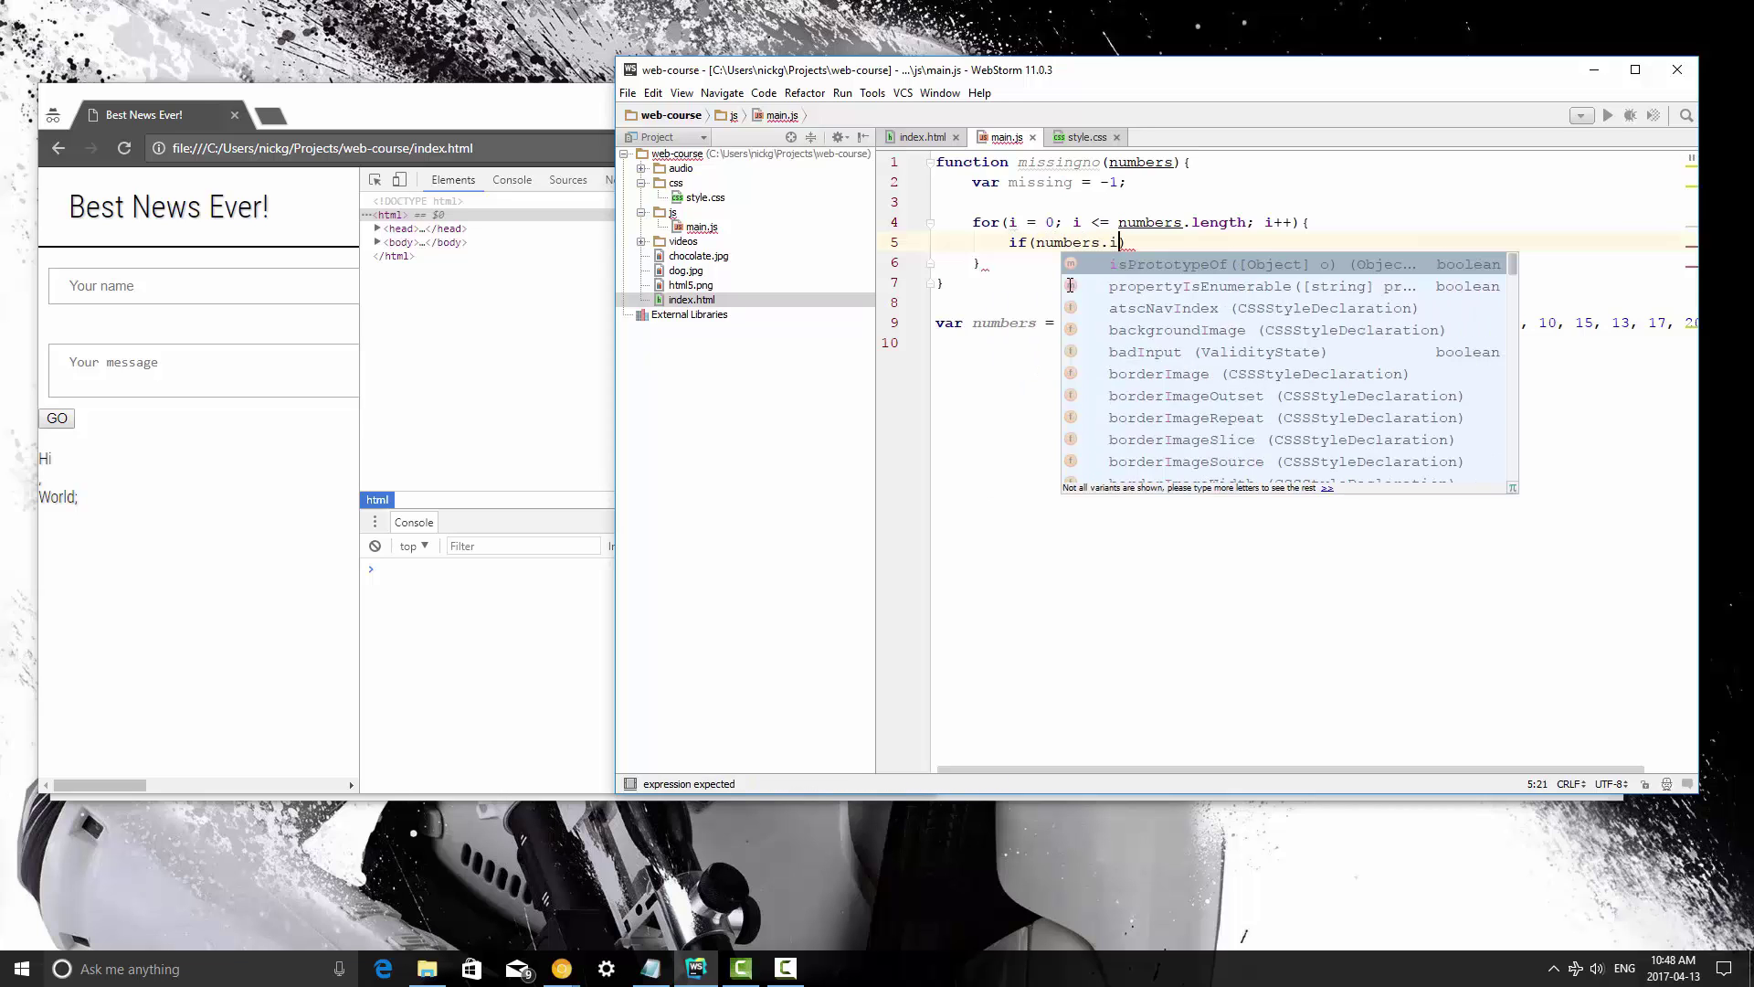
pyautogui.write('indexOf')
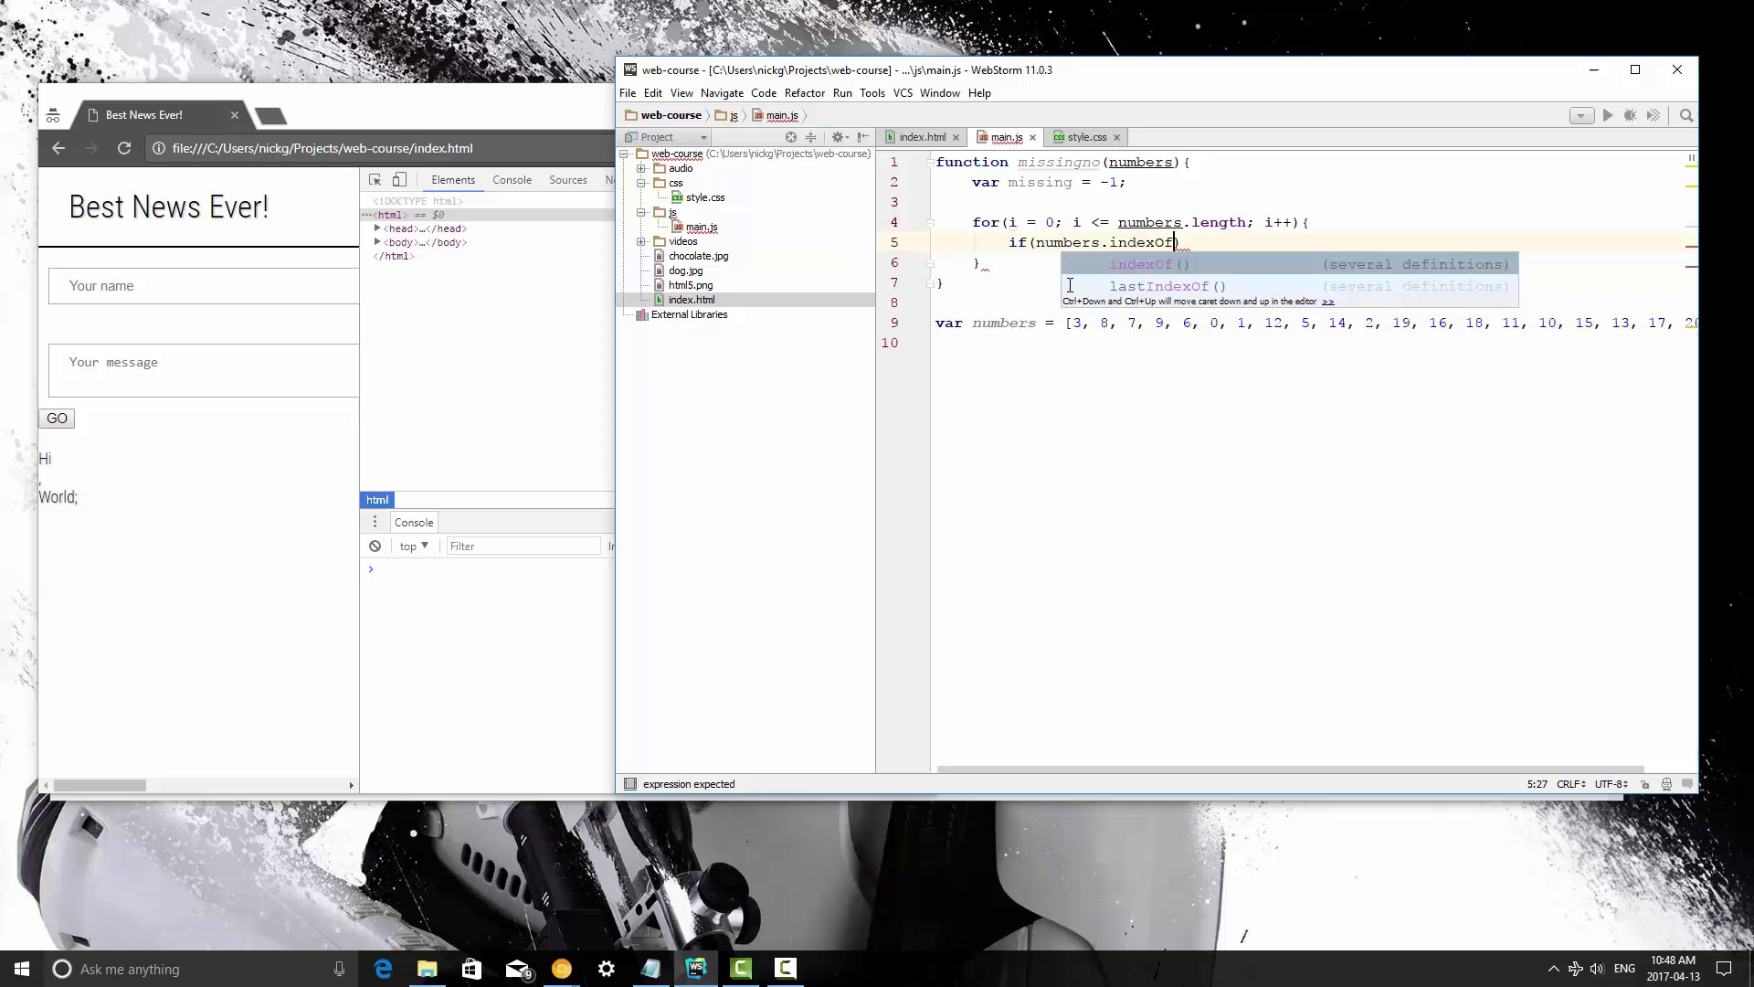
pyautogui.press('Return')
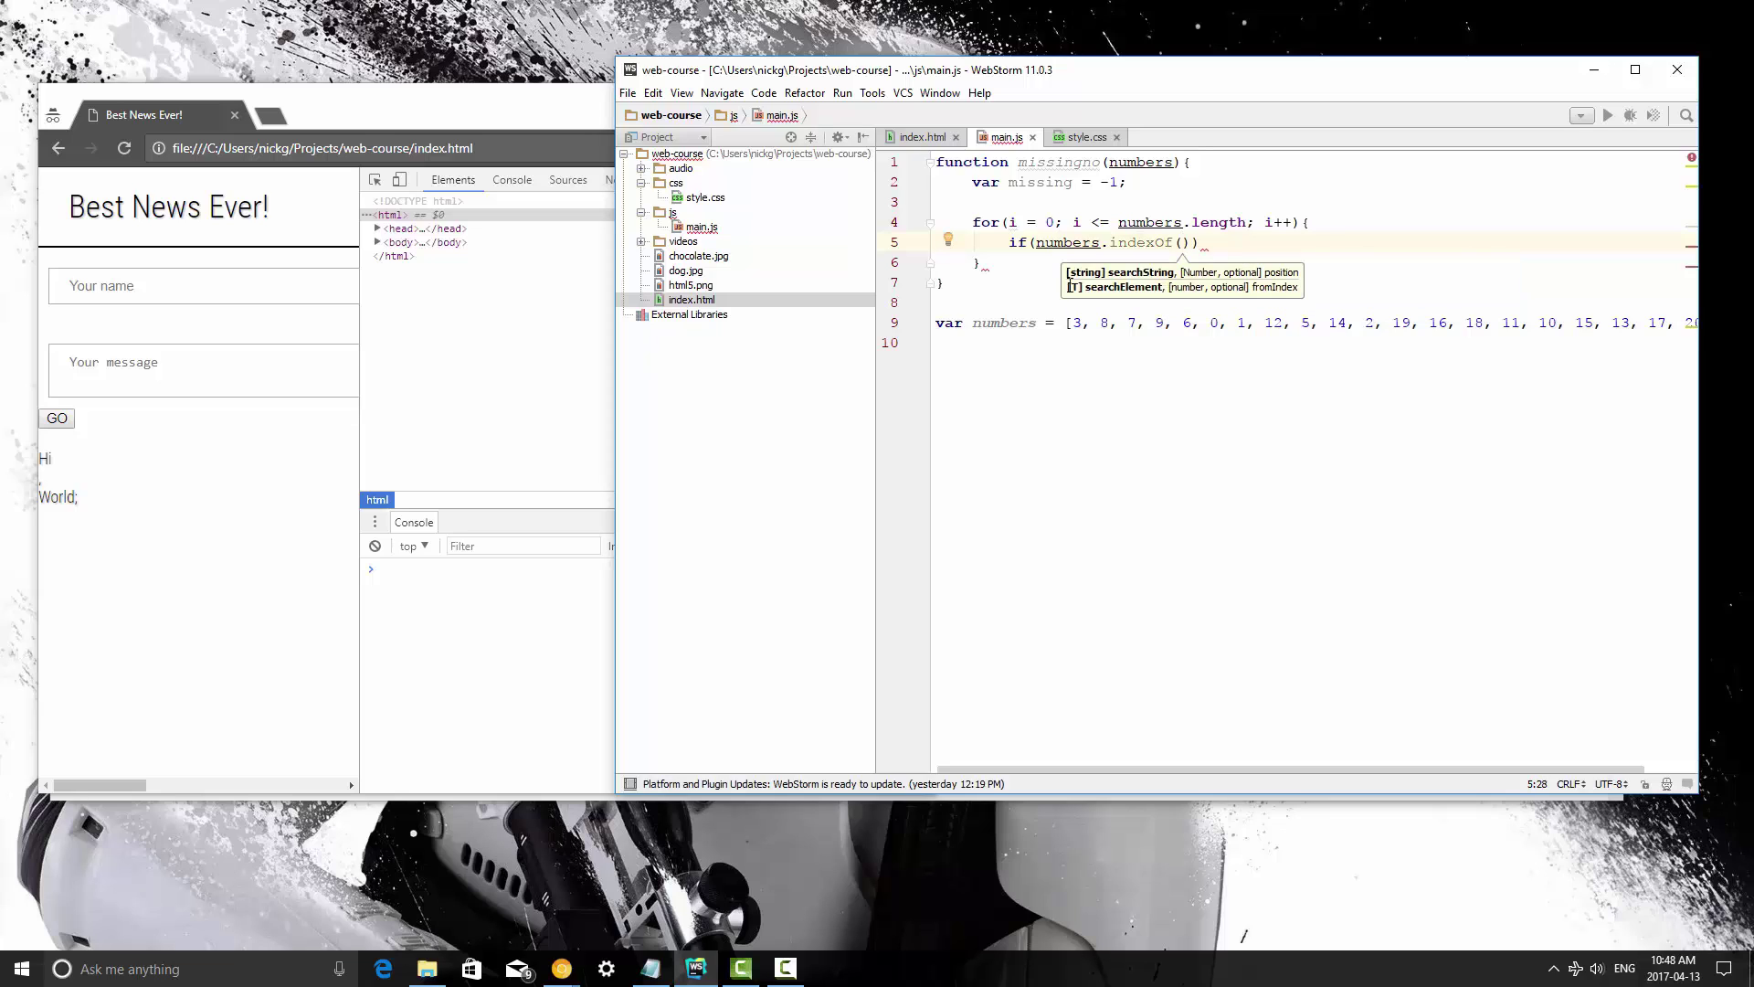
pyautogui.write('i) ')
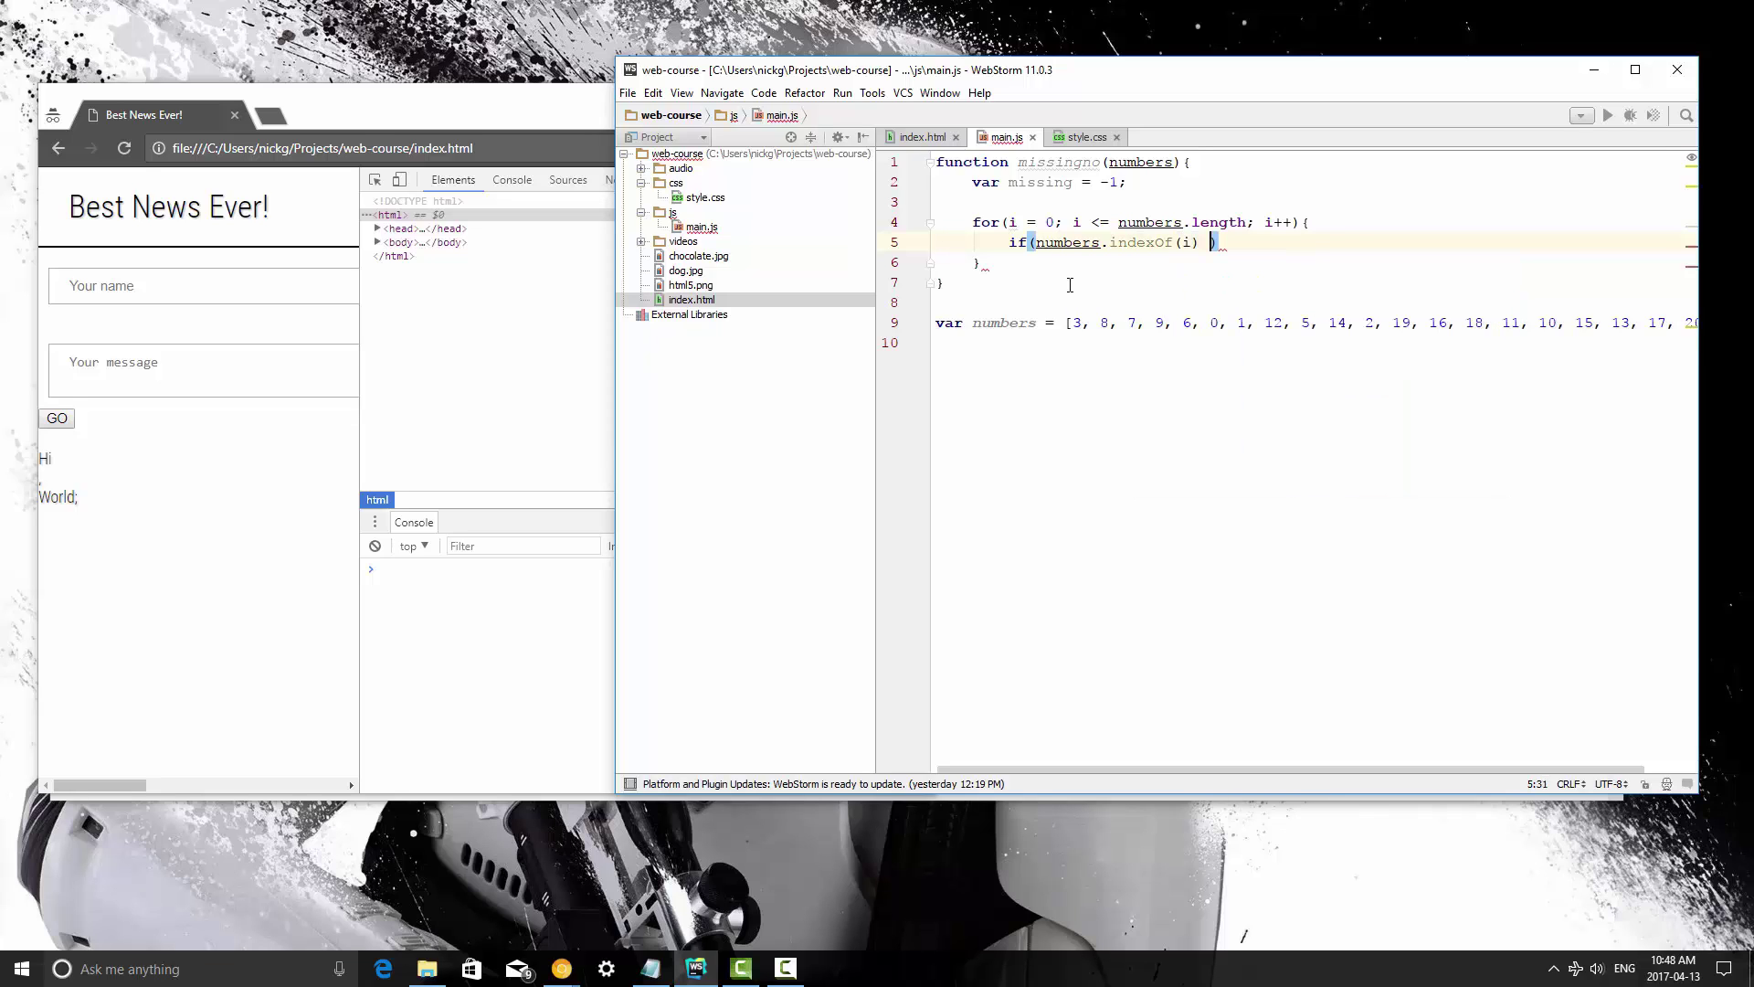
pyautogui.write('==')
pyautogui.write('= -1)')
pyautogui.write('{')
pyautogui.press('Return')
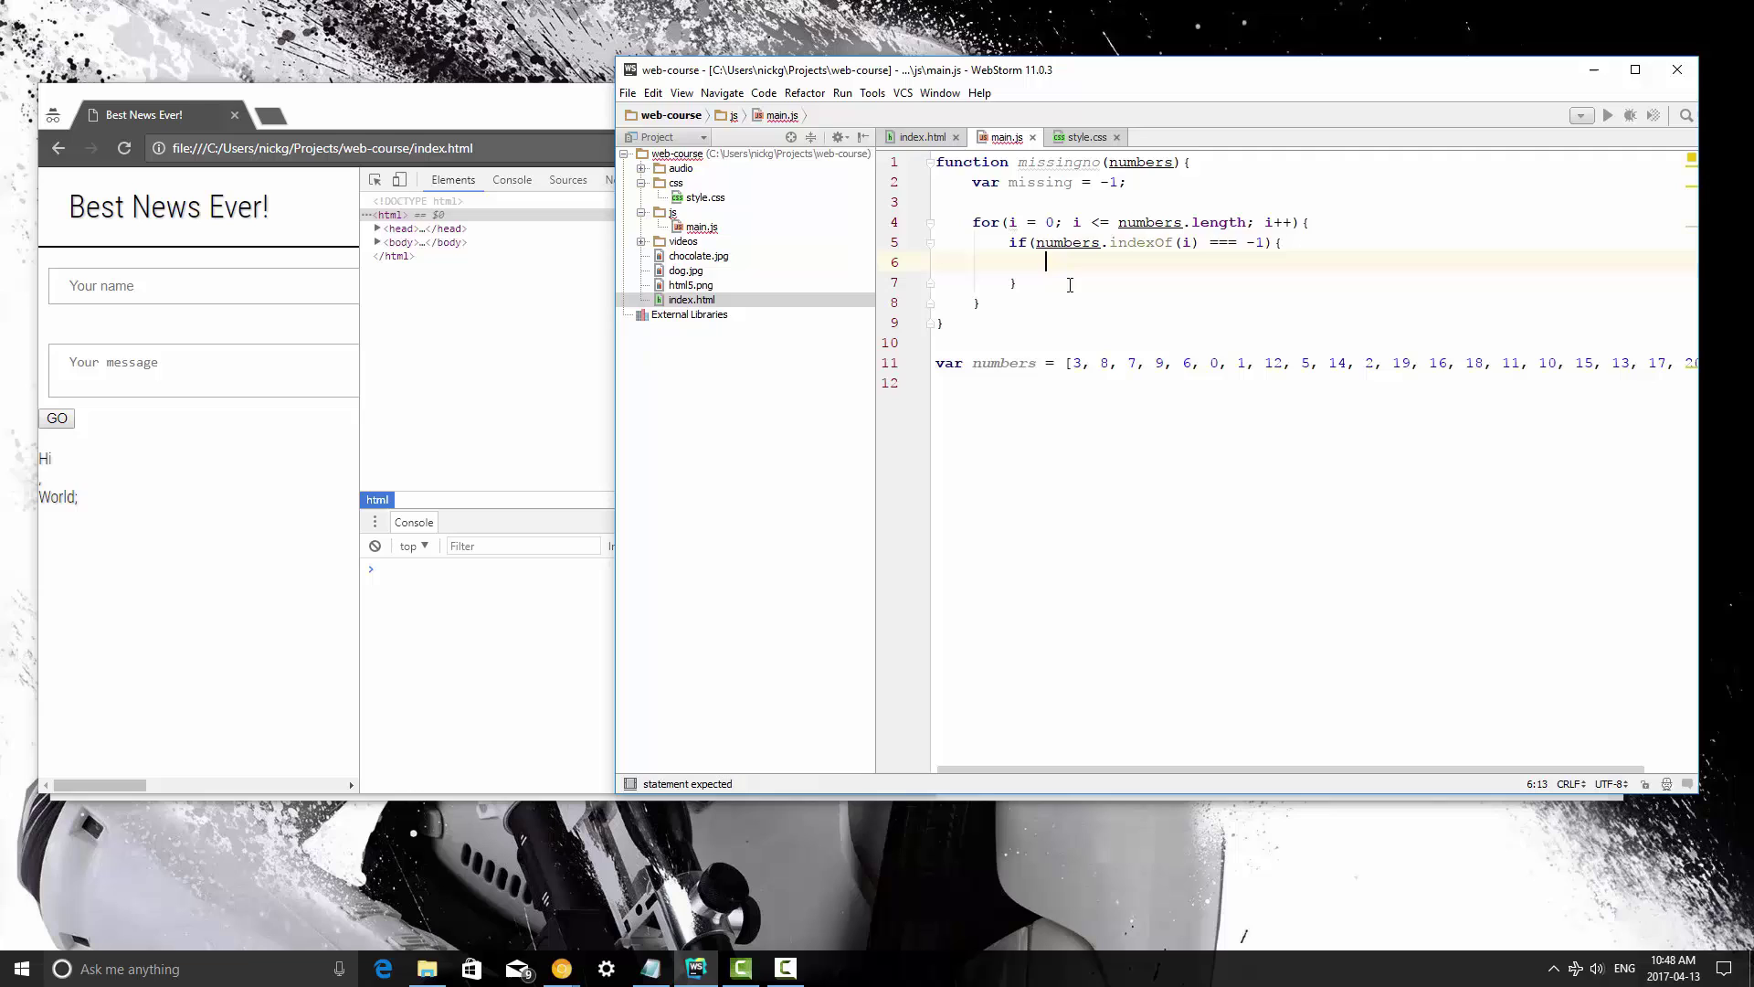
pyautogui.write('mis')
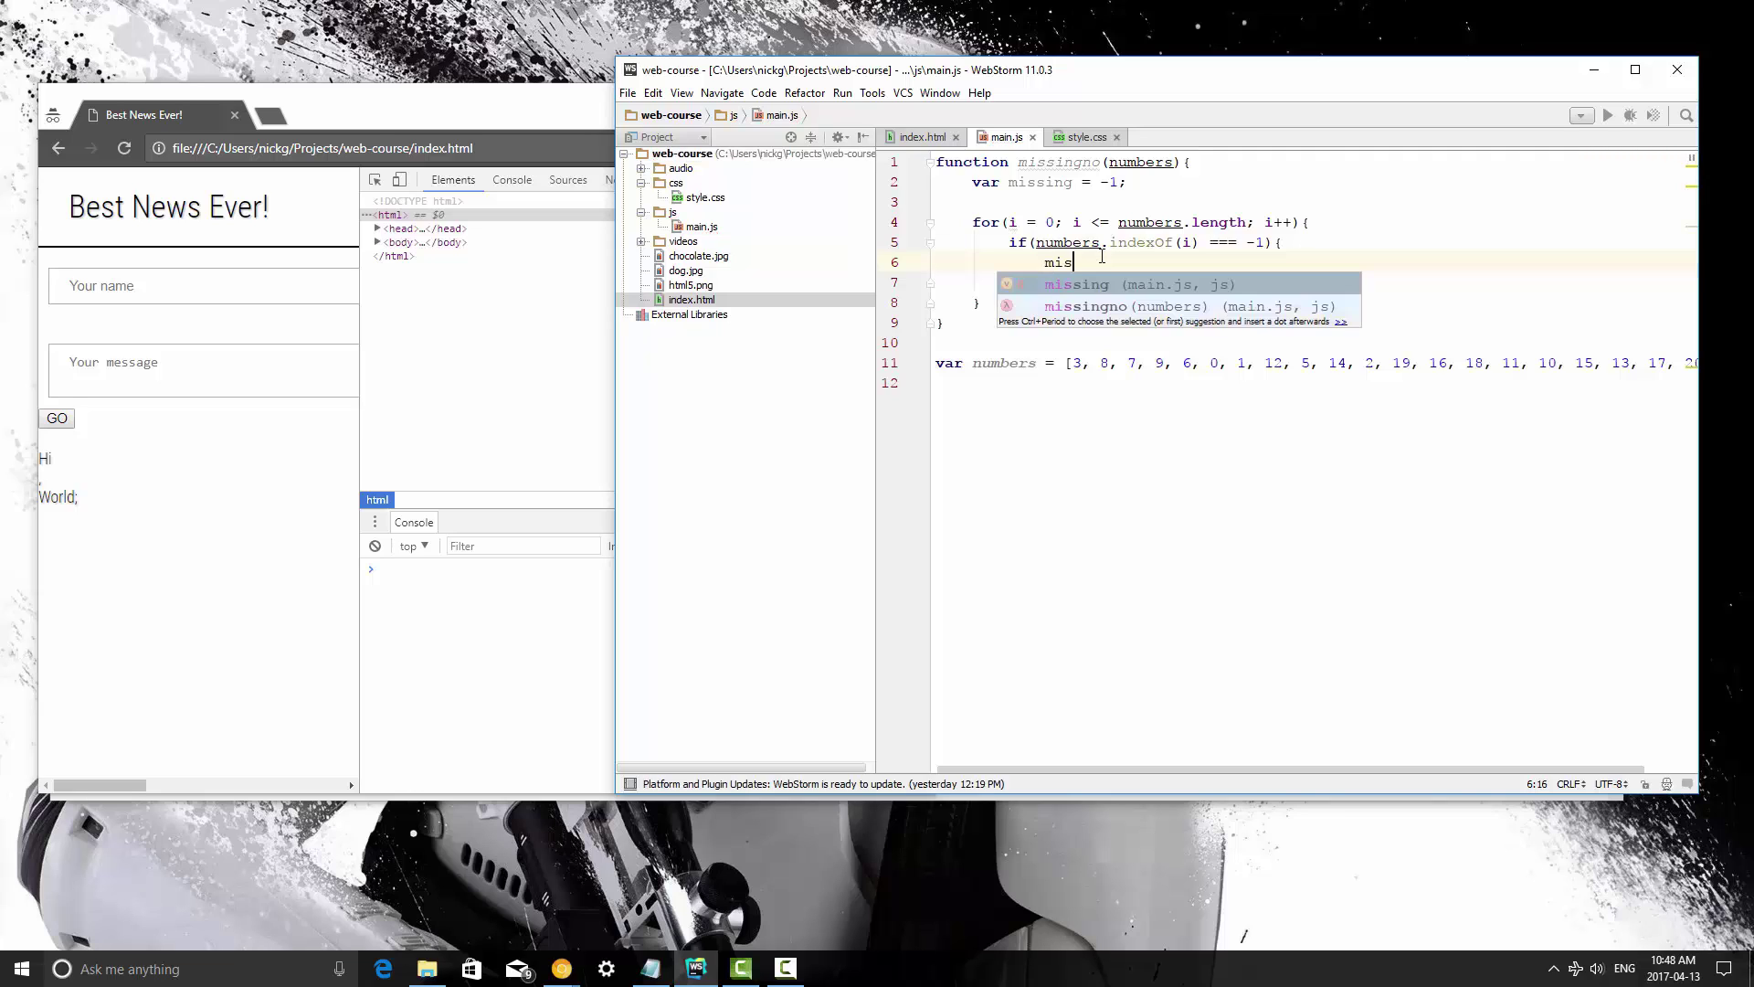
pyautogui.write('sing = i')
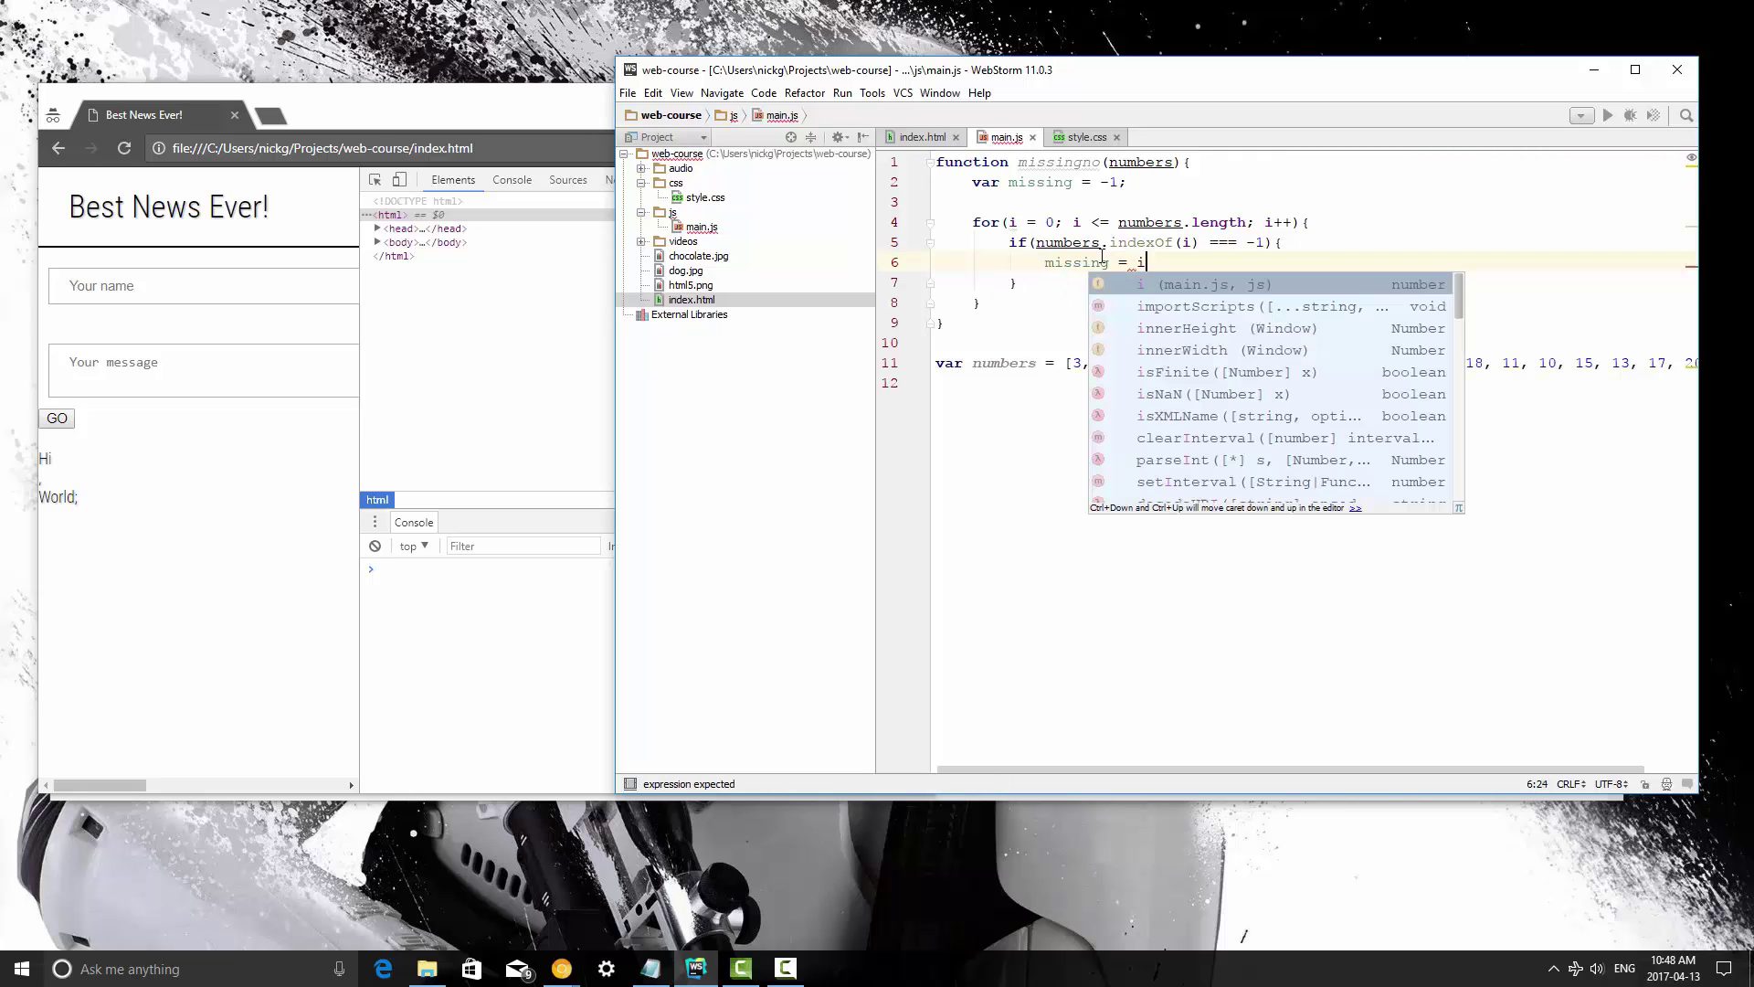
# Step: Assign missing = i inside the if, then add return missing; after the loop
pyautogui.press('Escape')
pyautogui.write(';')
pyautogui.press('Down')
pyautogui.press('Down')
pyautogui.press('Return')
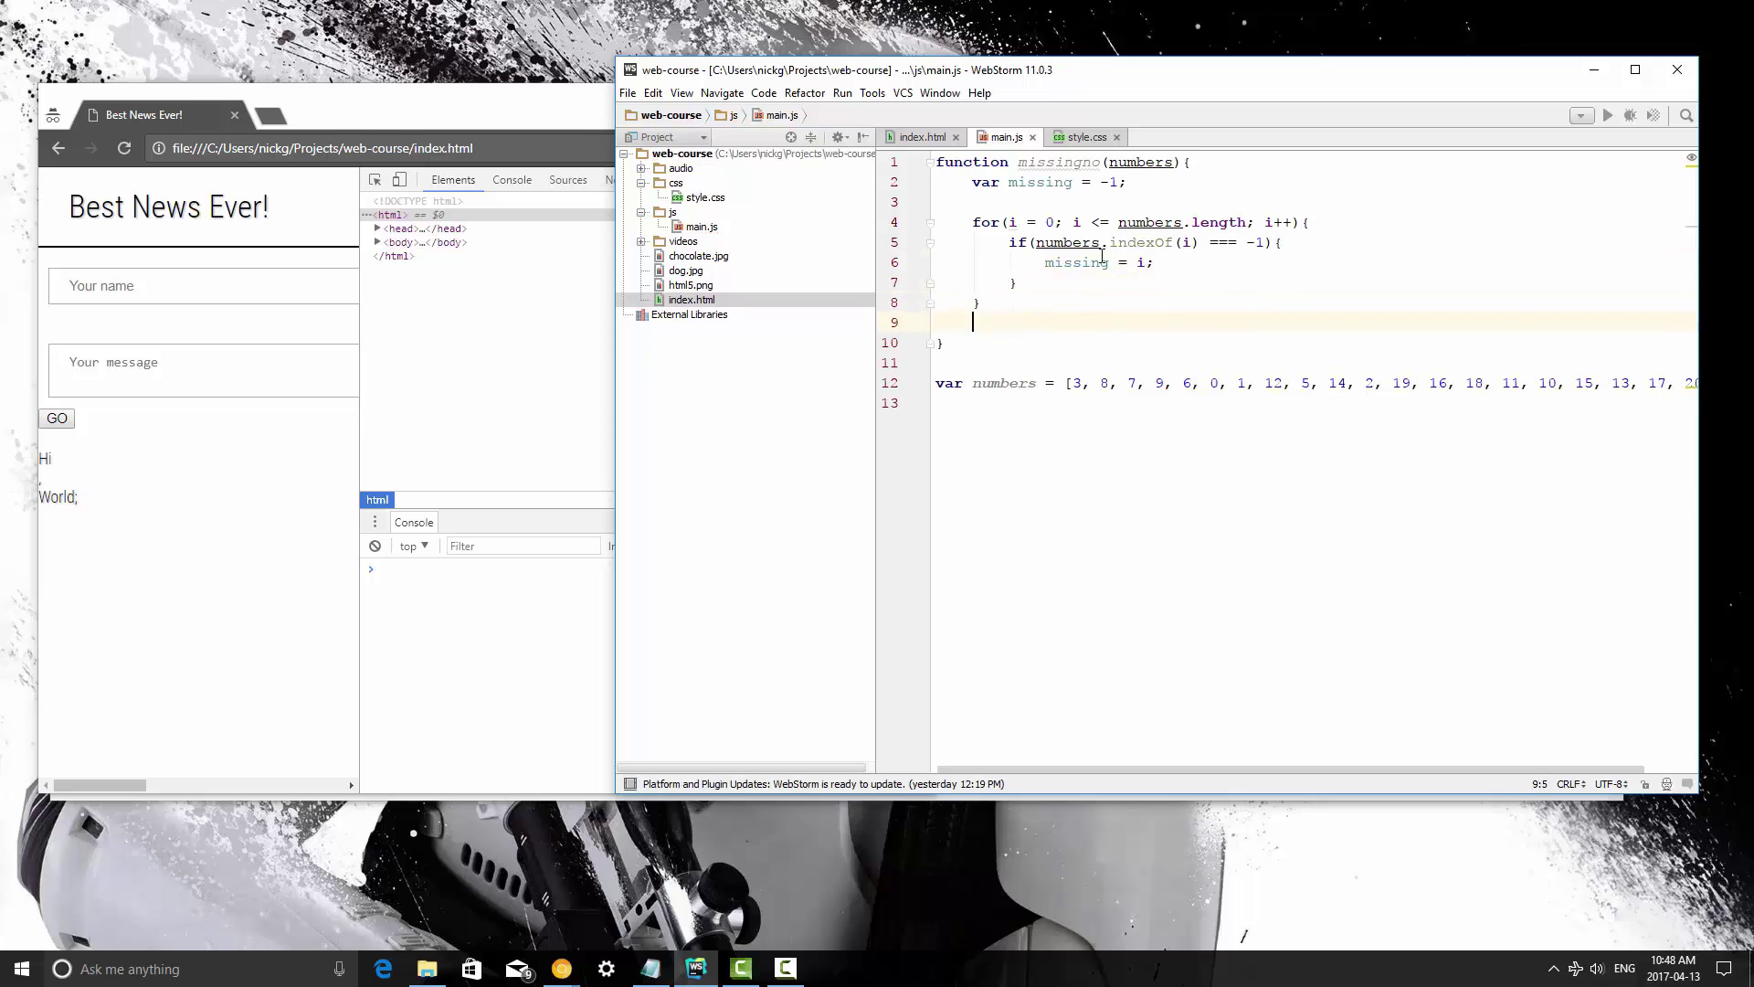
pyautogui.press('Return')
pyautogui.write('return')
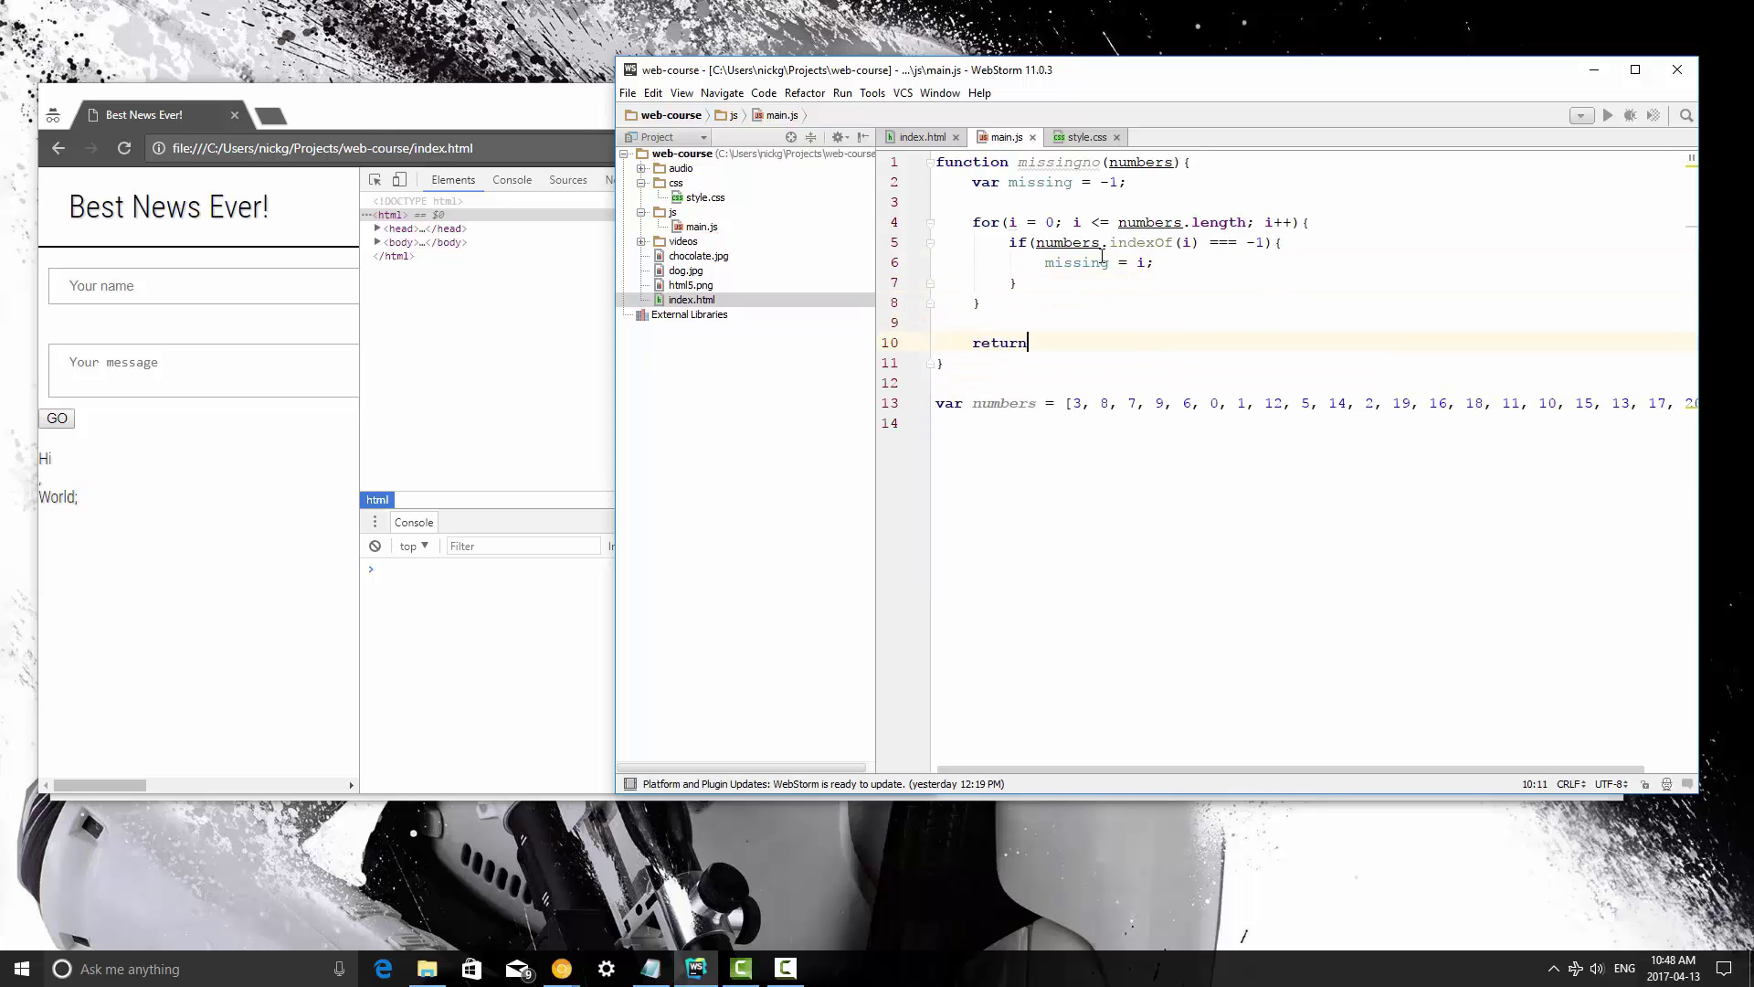
pyautogui.write(' missing;')
# Step: Add a missingno(numbers) call on a new line below the numbers array
pyautogui.click(645, 596)
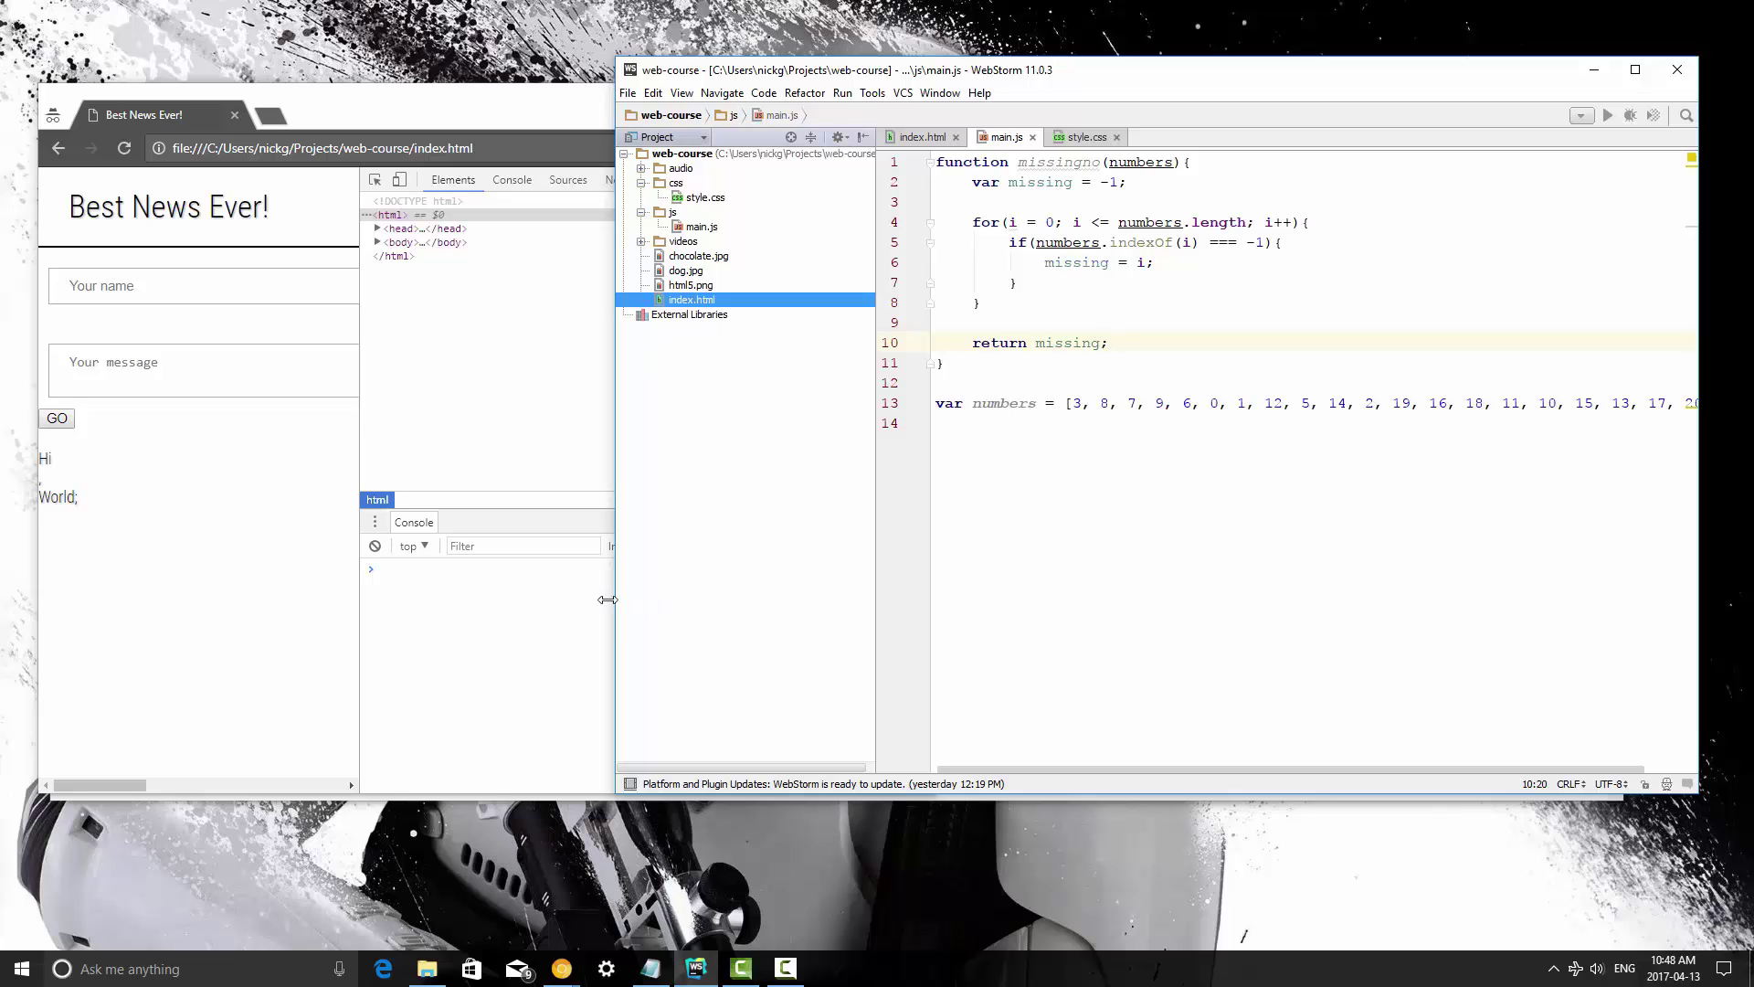
pyautogui.click(1082, 546)
pyautogui.press('Return')
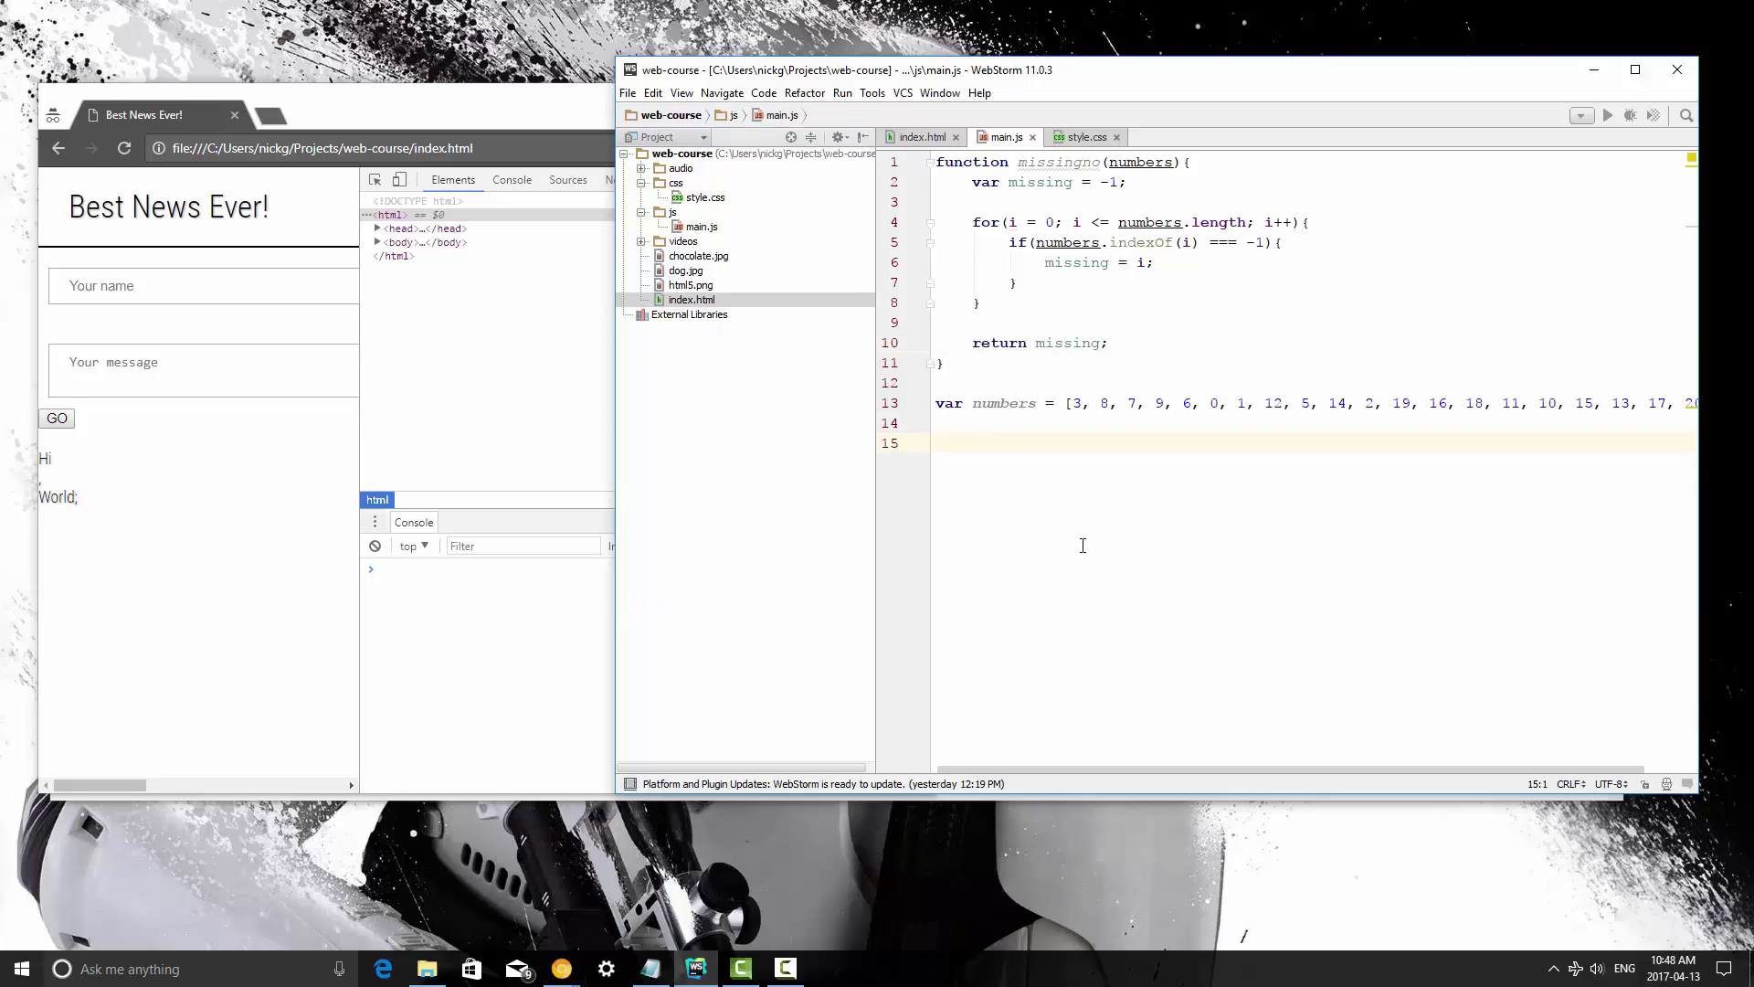
pyautogui.write('missingno(')
pyautogui.write('numbers')
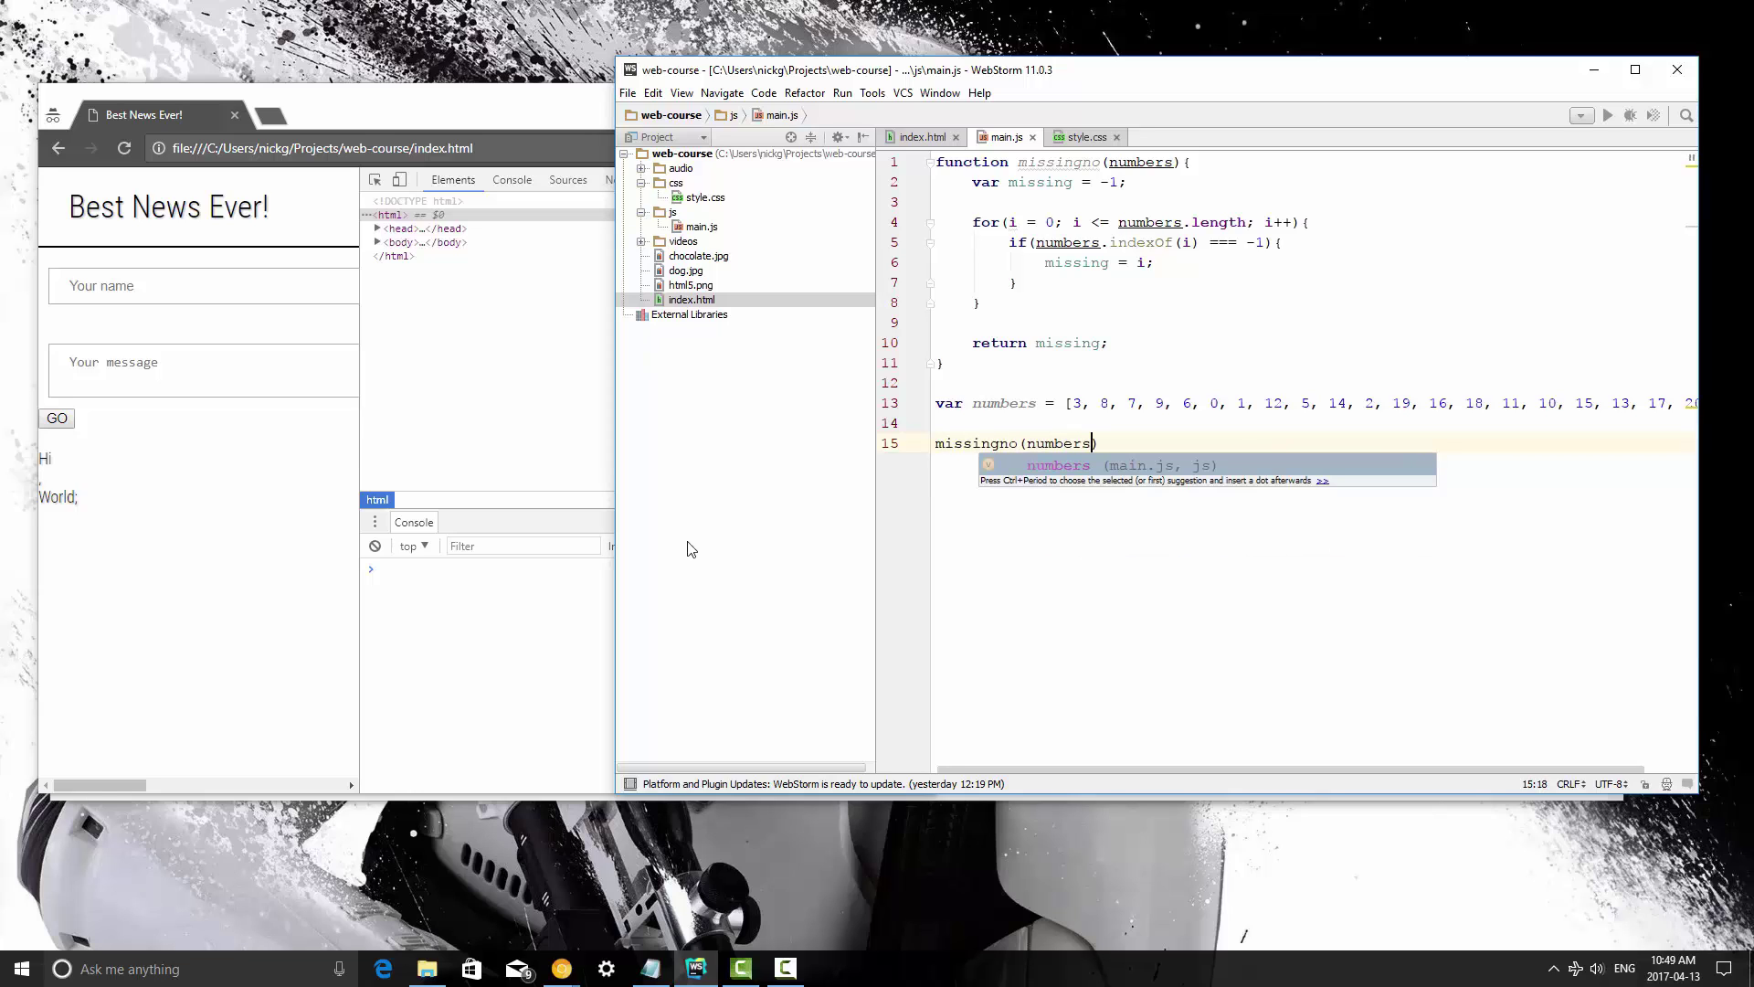
pyautogui.click(508, 640)
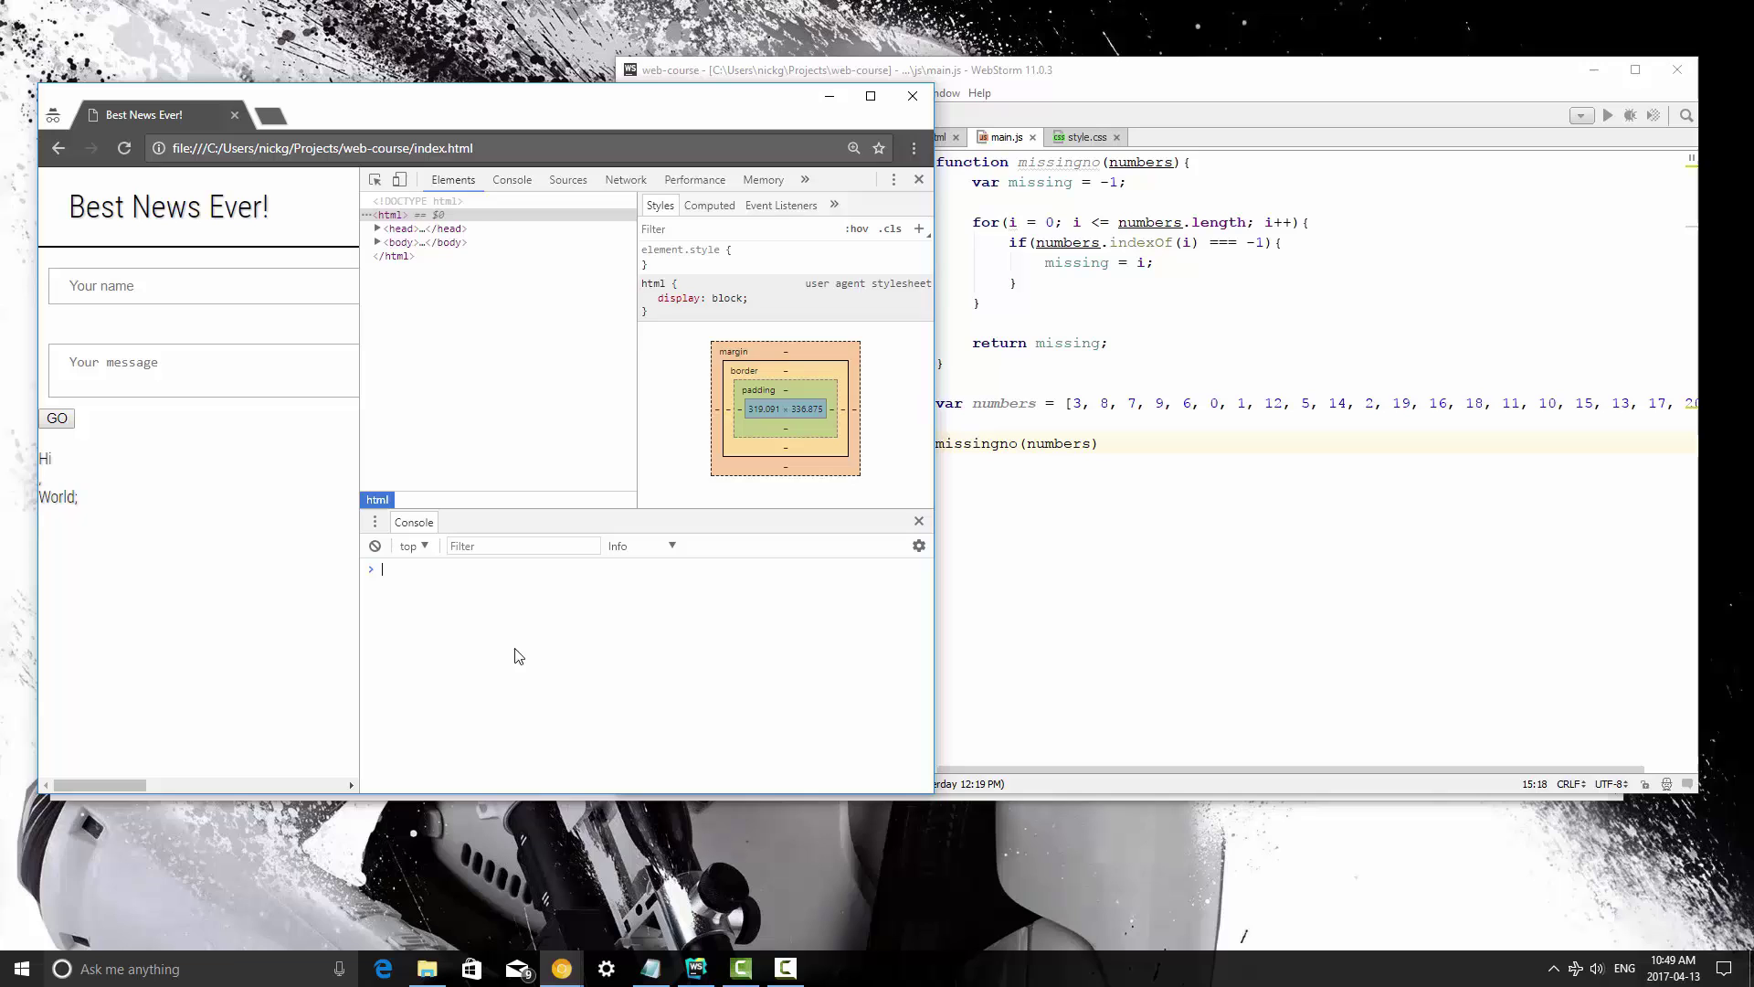
pyautogui.click(1167, 556)
# Step: Wrap the call in console.log(missingno(numbers)) and reload Chrome, which prints 4
pyautogui.click(938, 443)
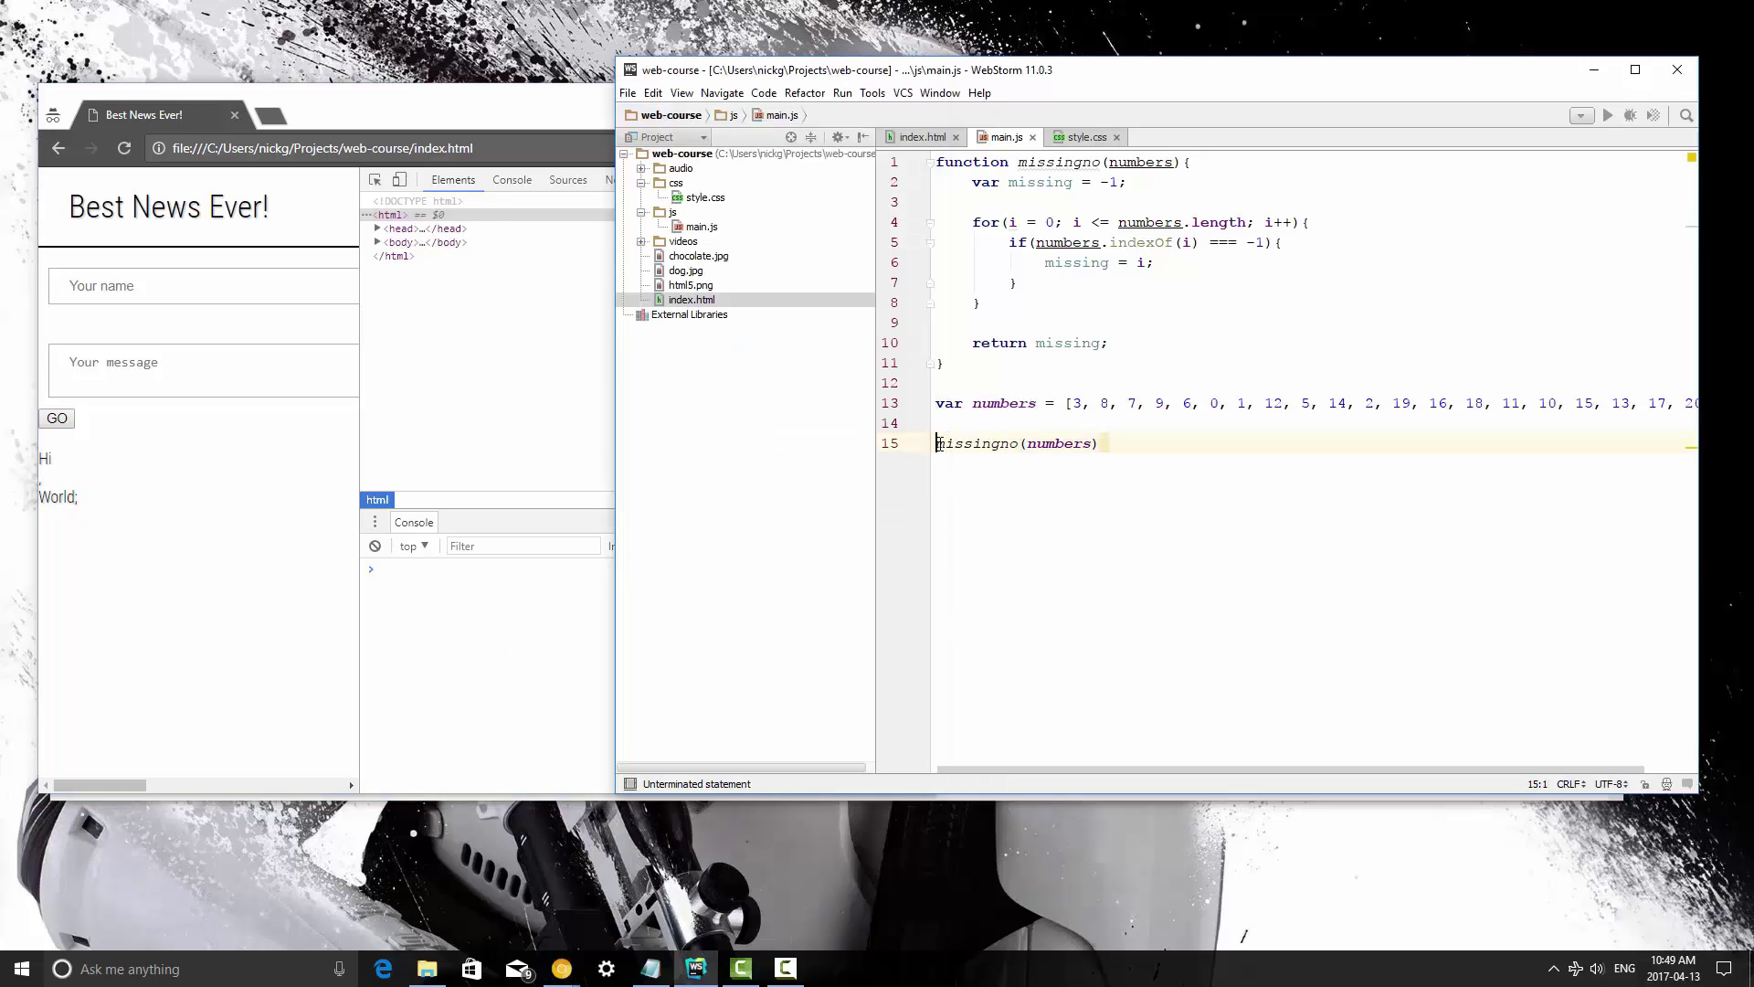
pyautogui.write('console.')
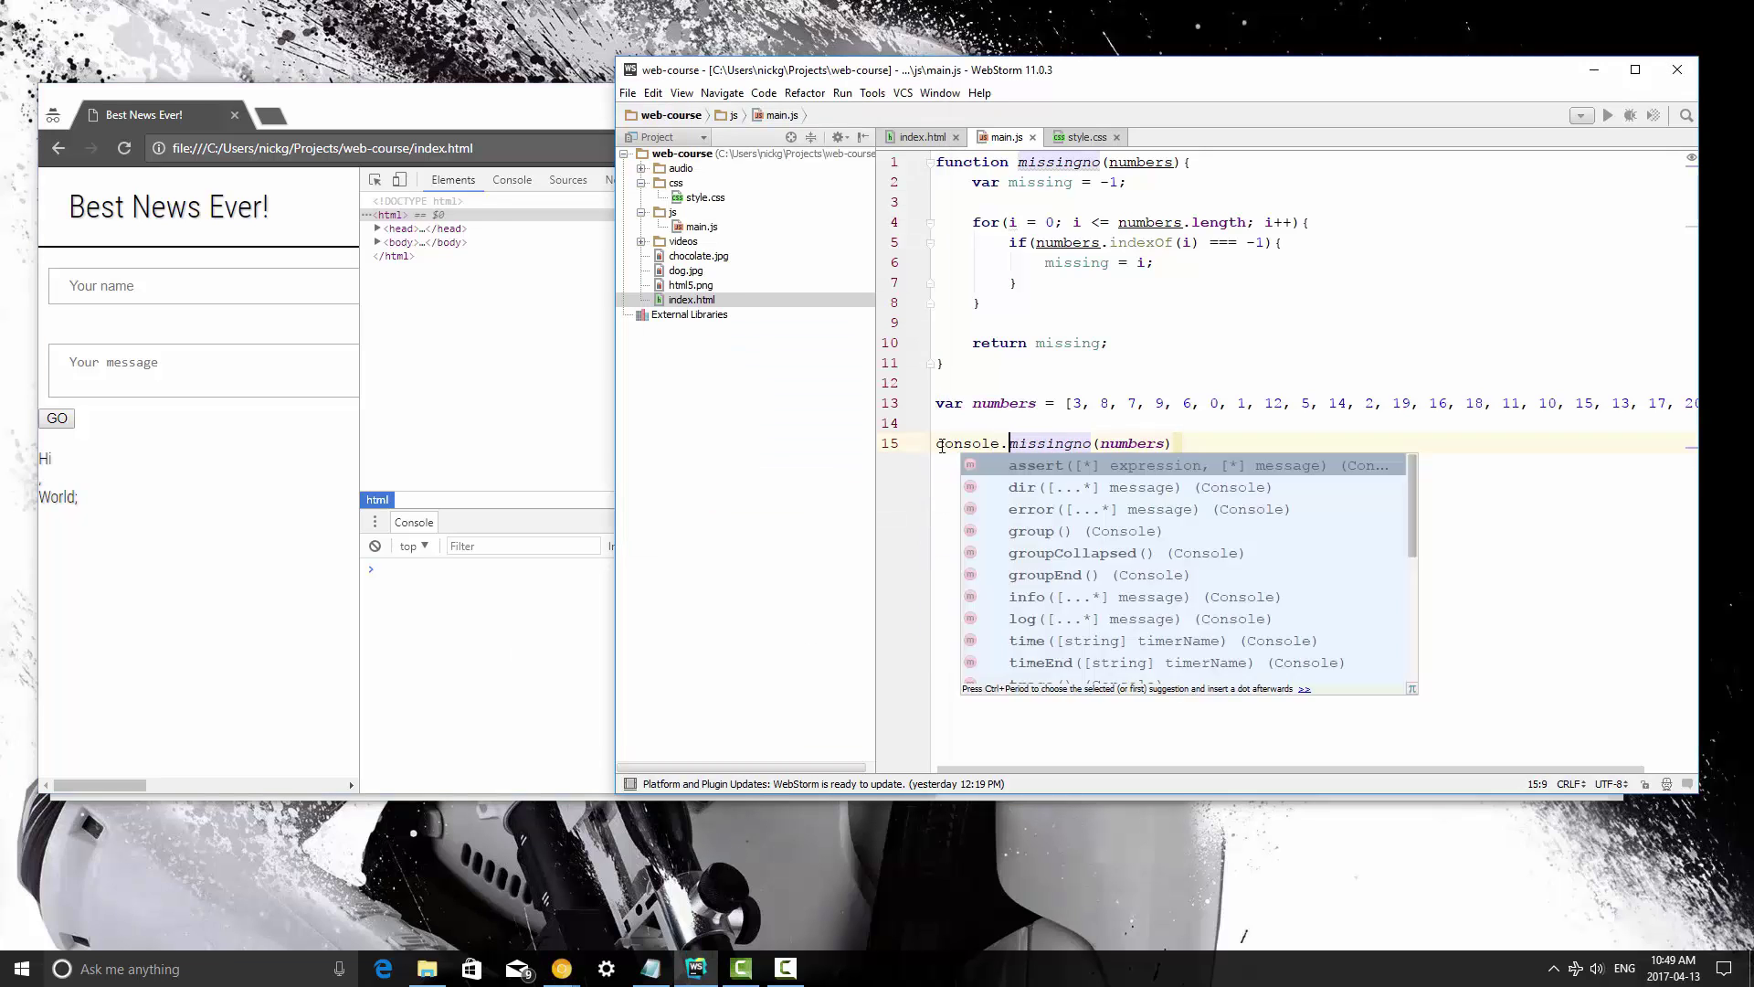
pyautogui.write('log(')
pyautogui.hotkey('ctrl', 'Right')
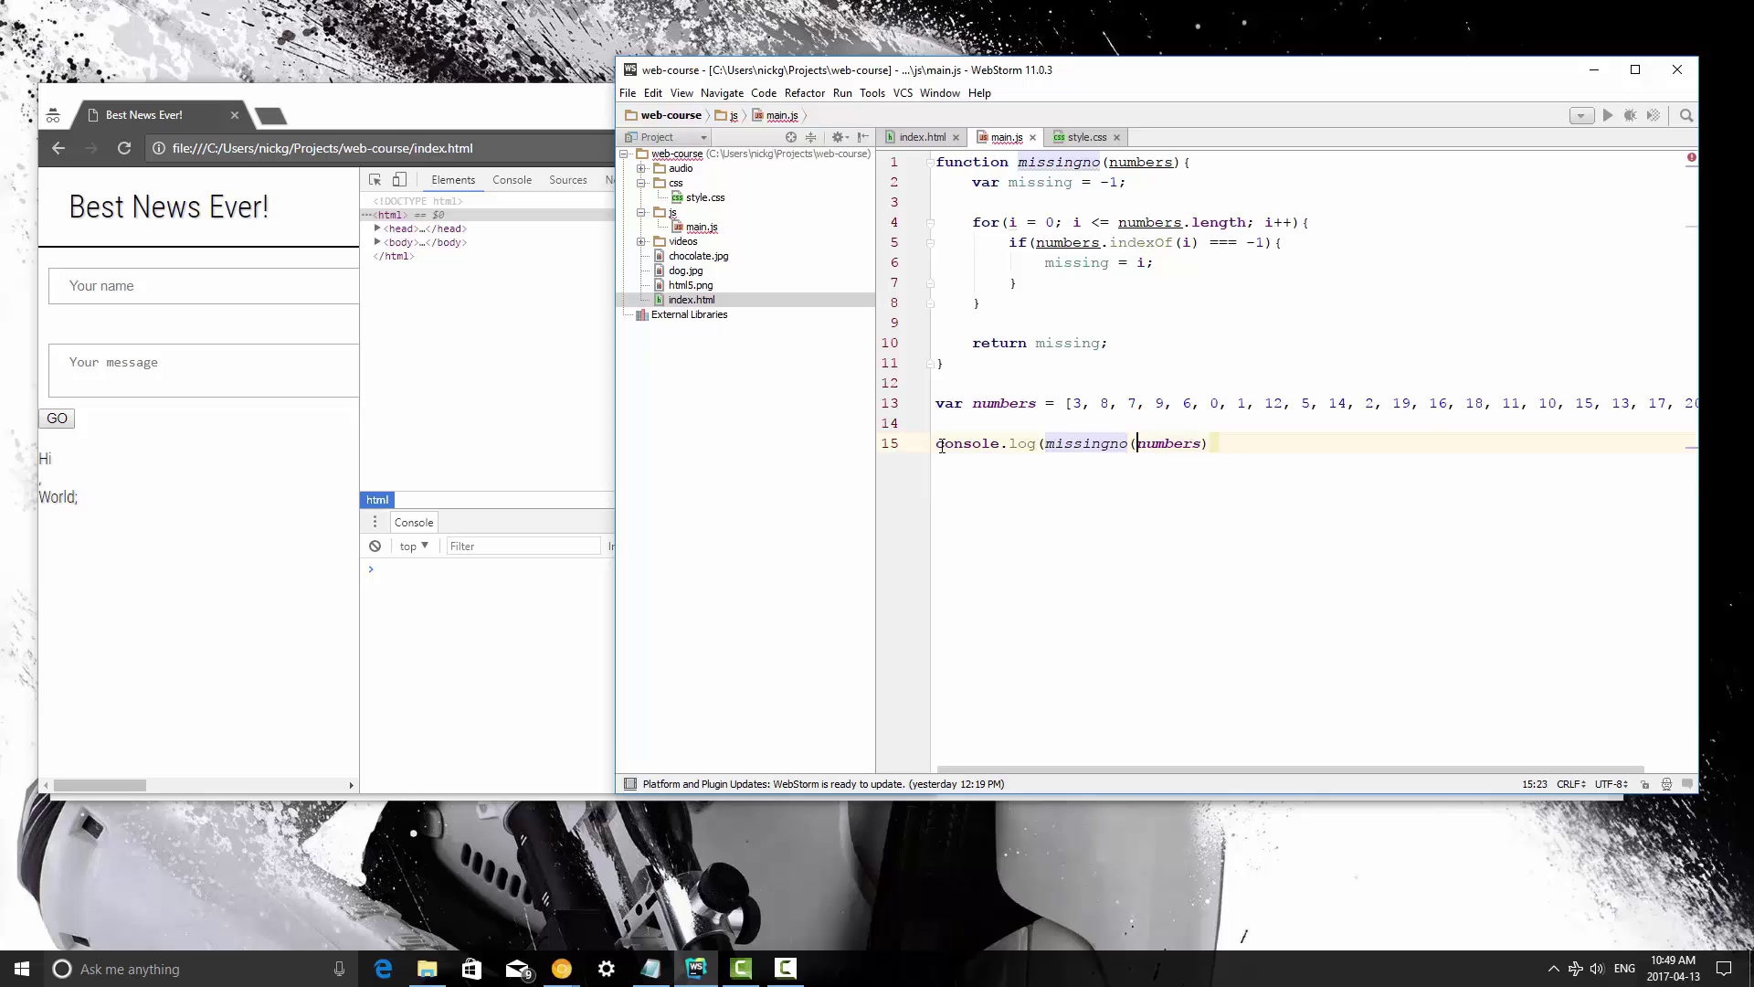
pyautogui.press('End')
pyautogui.write('))')
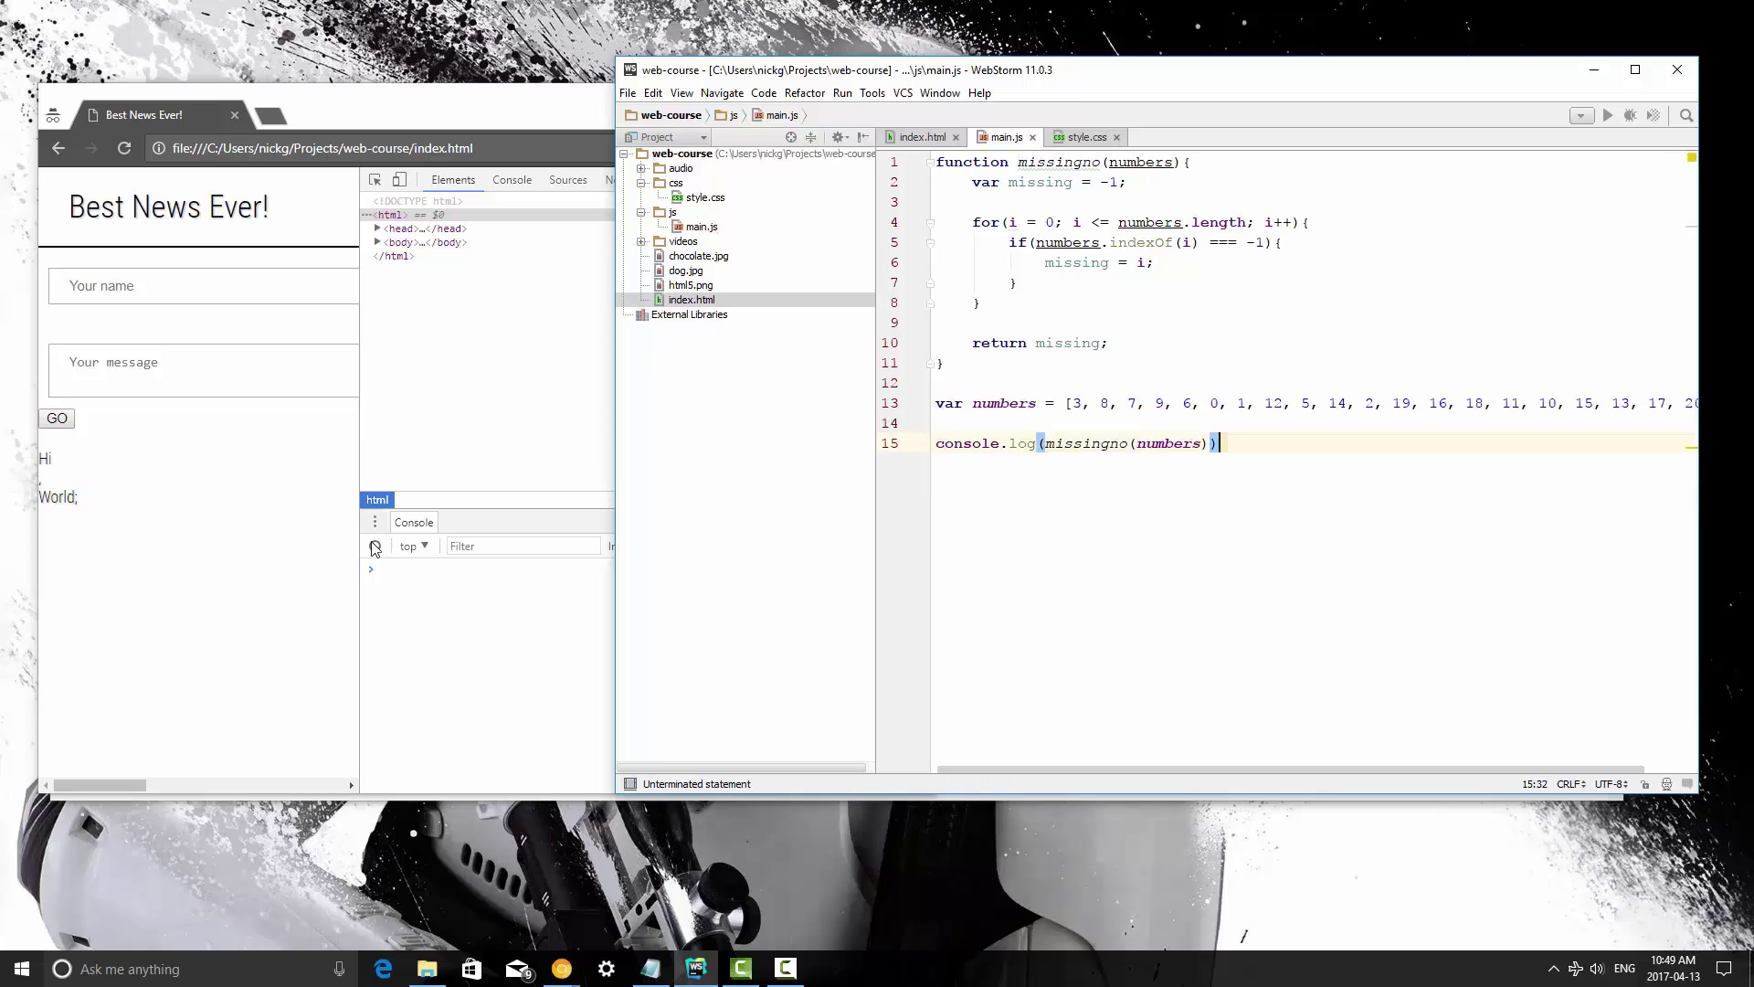
pyautogui.click(406, 662)
pyautogui.hotkey('ctrl', 'r')
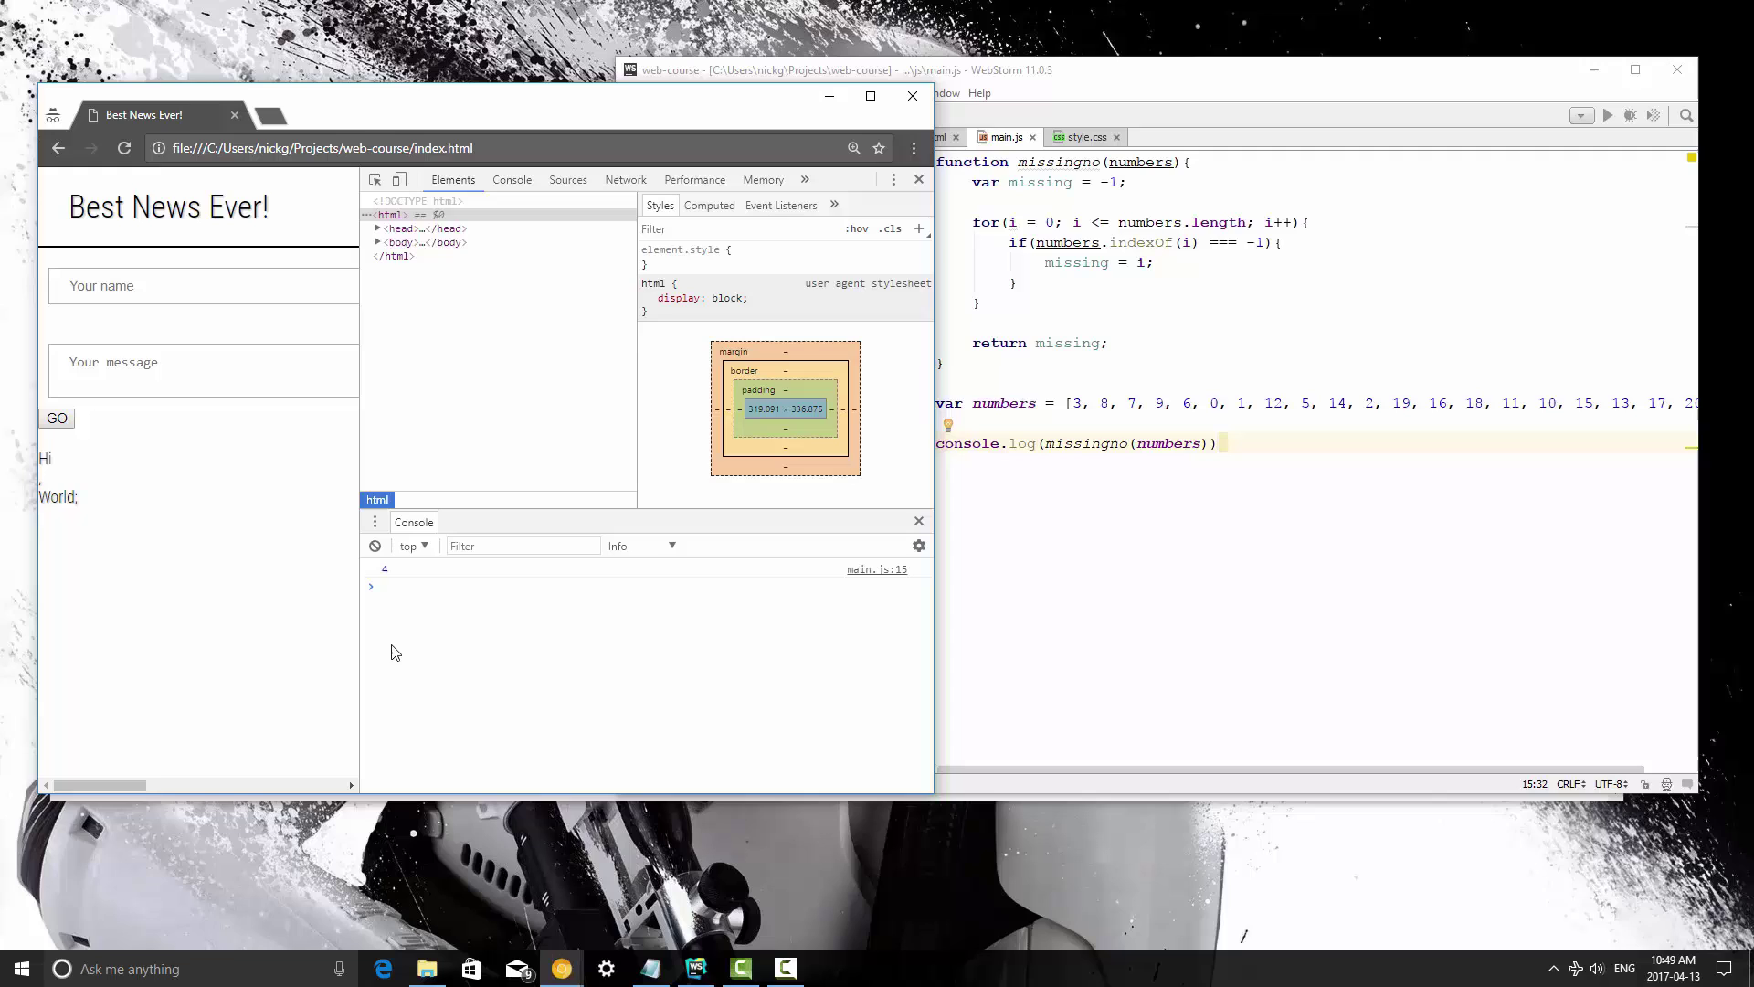
pyautogui.click(1155, 540)
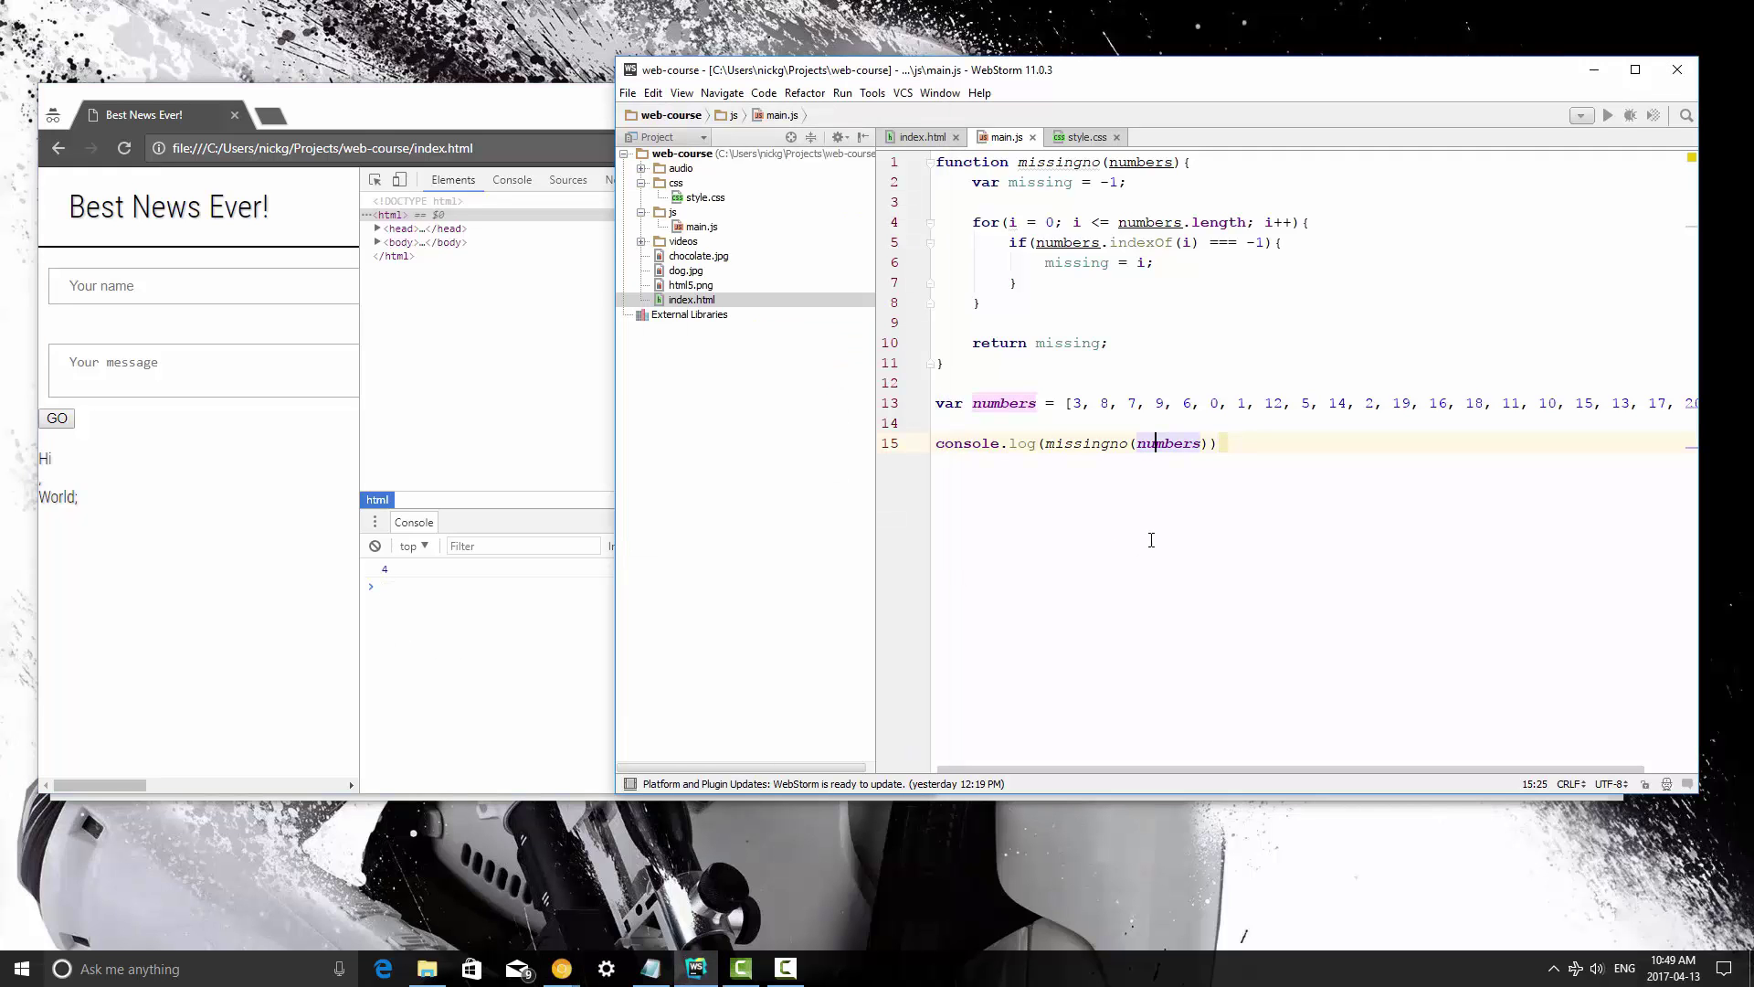
pyautogui.click(1009, 223)
pyautogui.write('var')
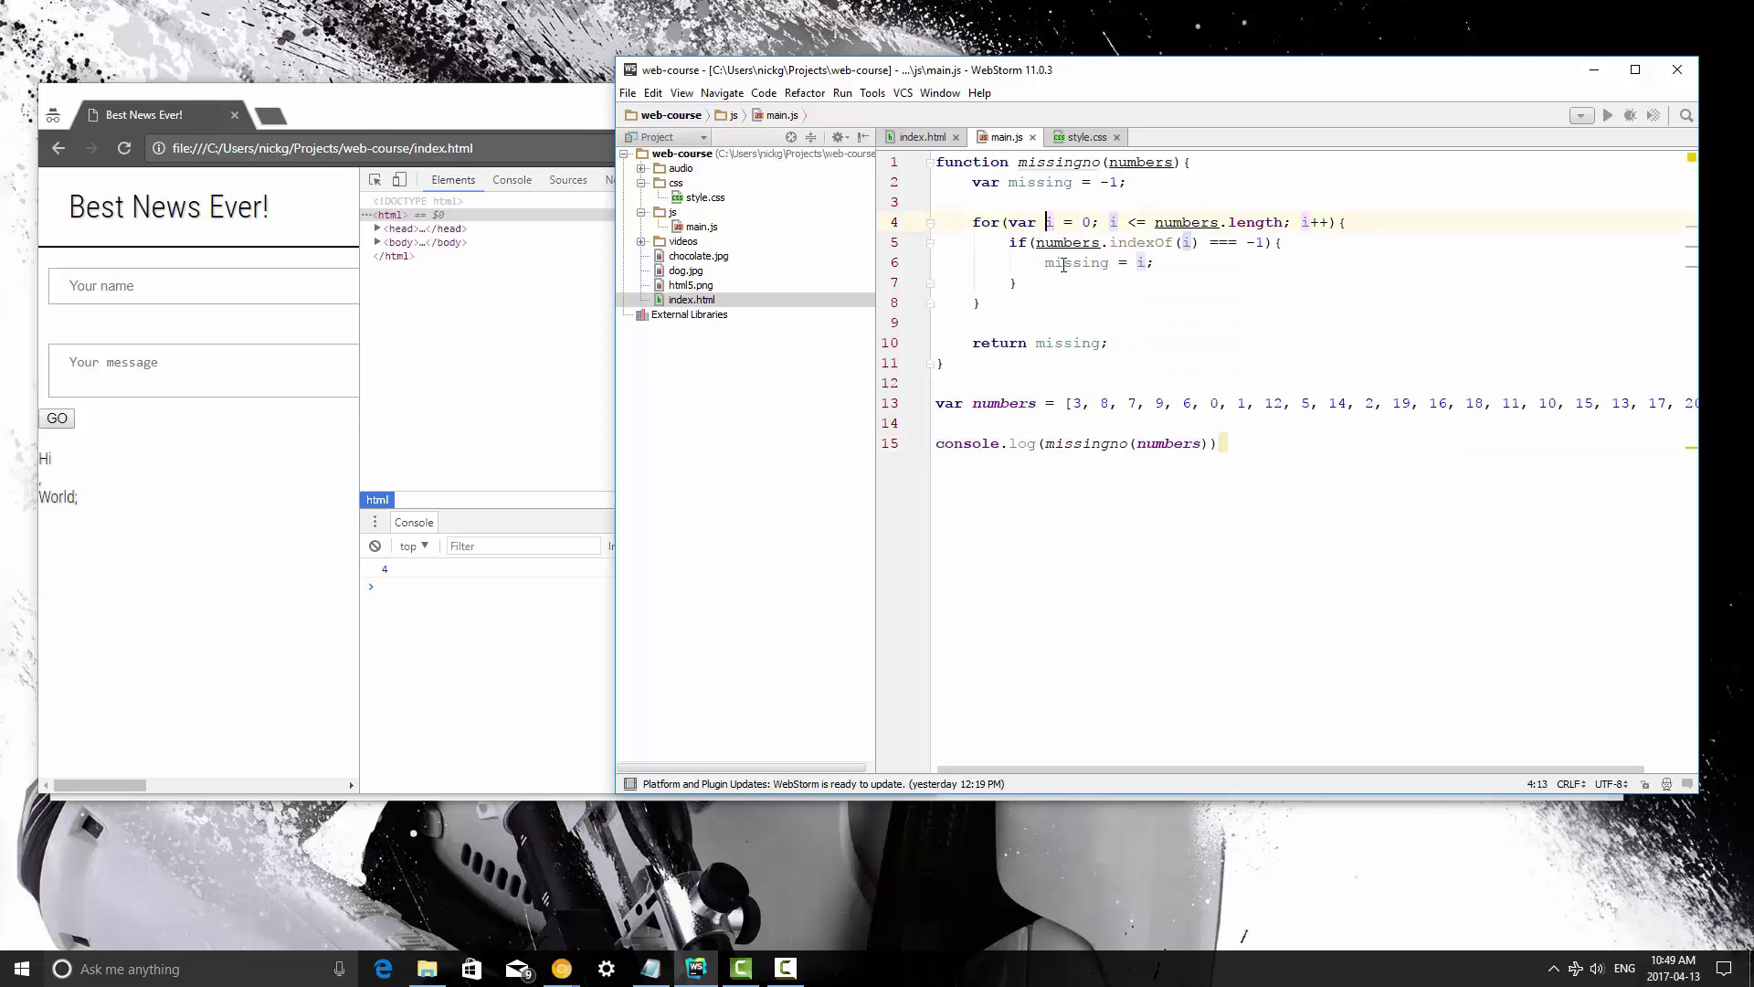
pyautogui.click(1137, 298)
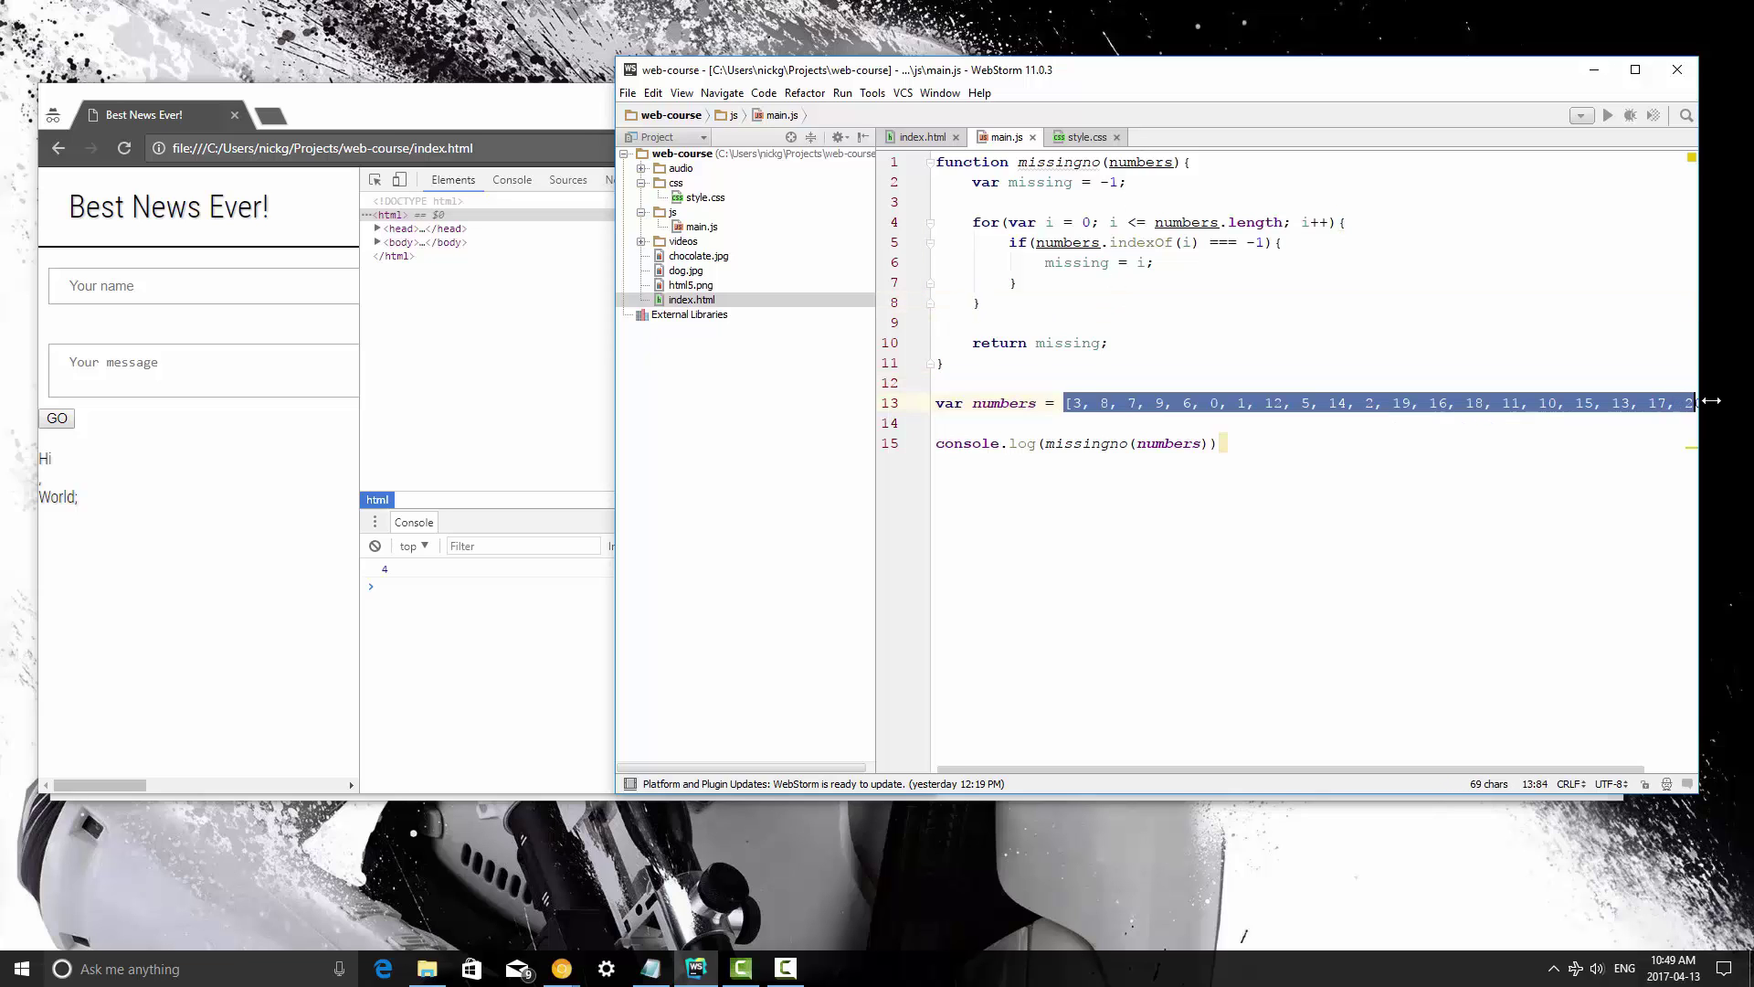
pyautogui.moveTo(1067, 401); pyautogui.dragTo(1683, 403)
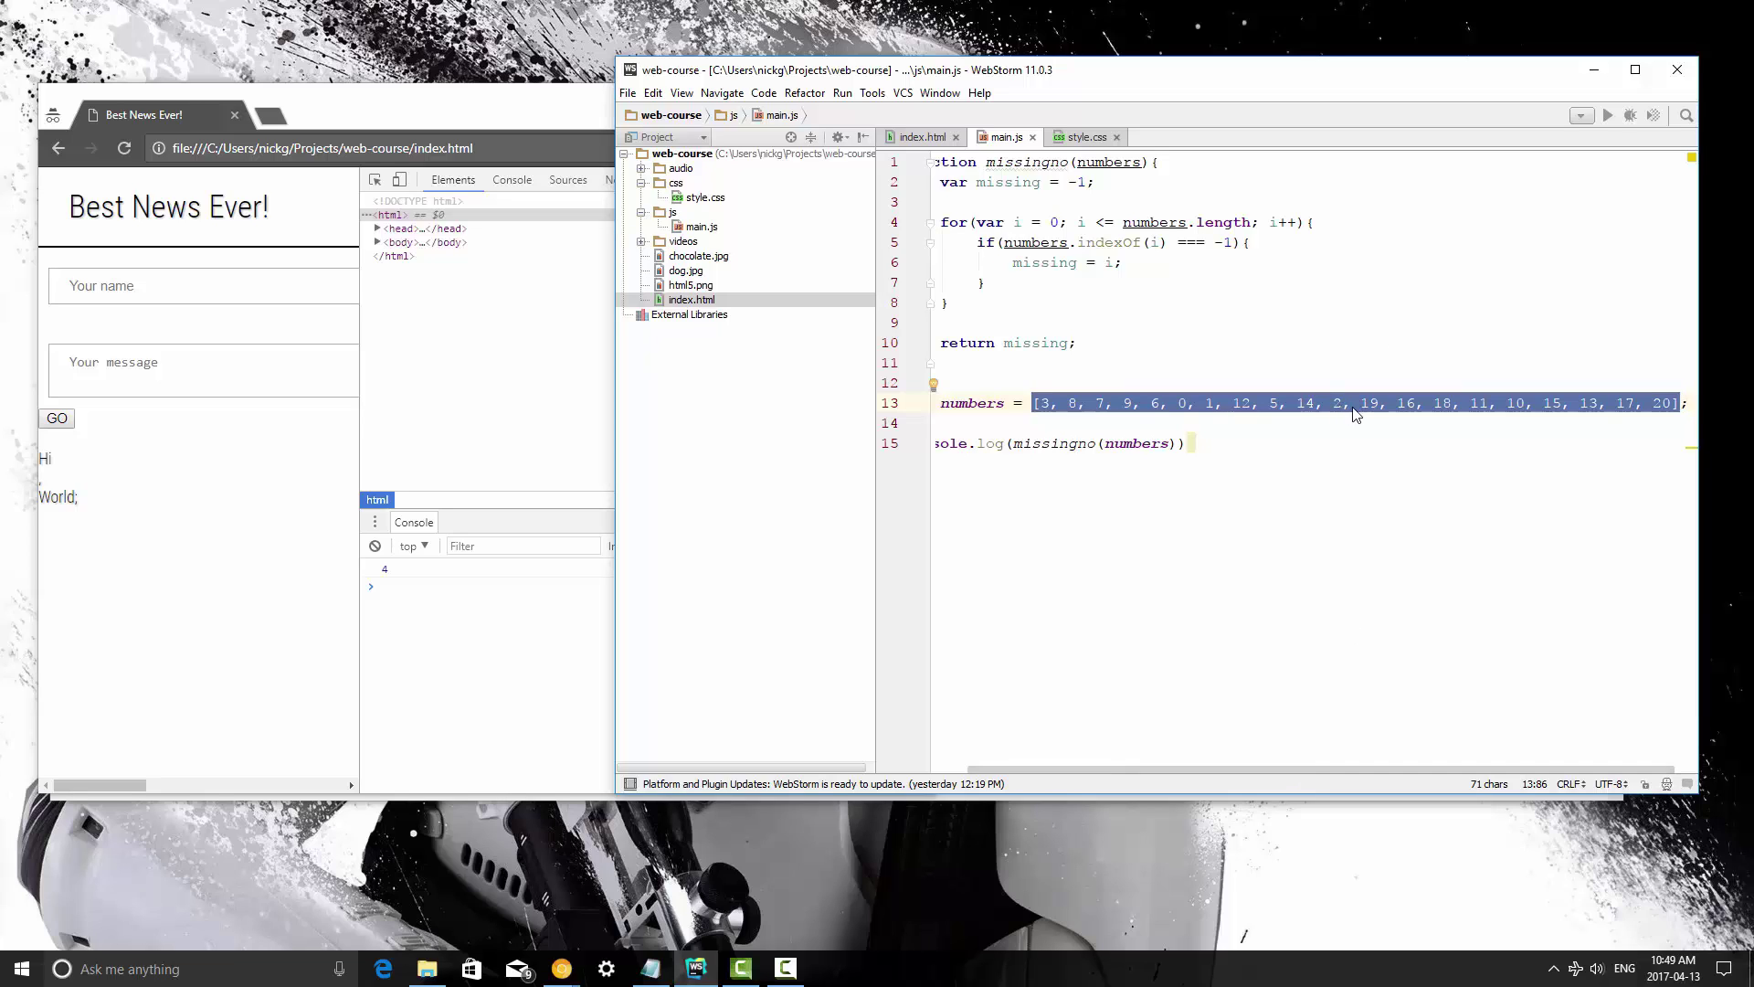
pyautogui.hscroll(-3, 1313, 769)
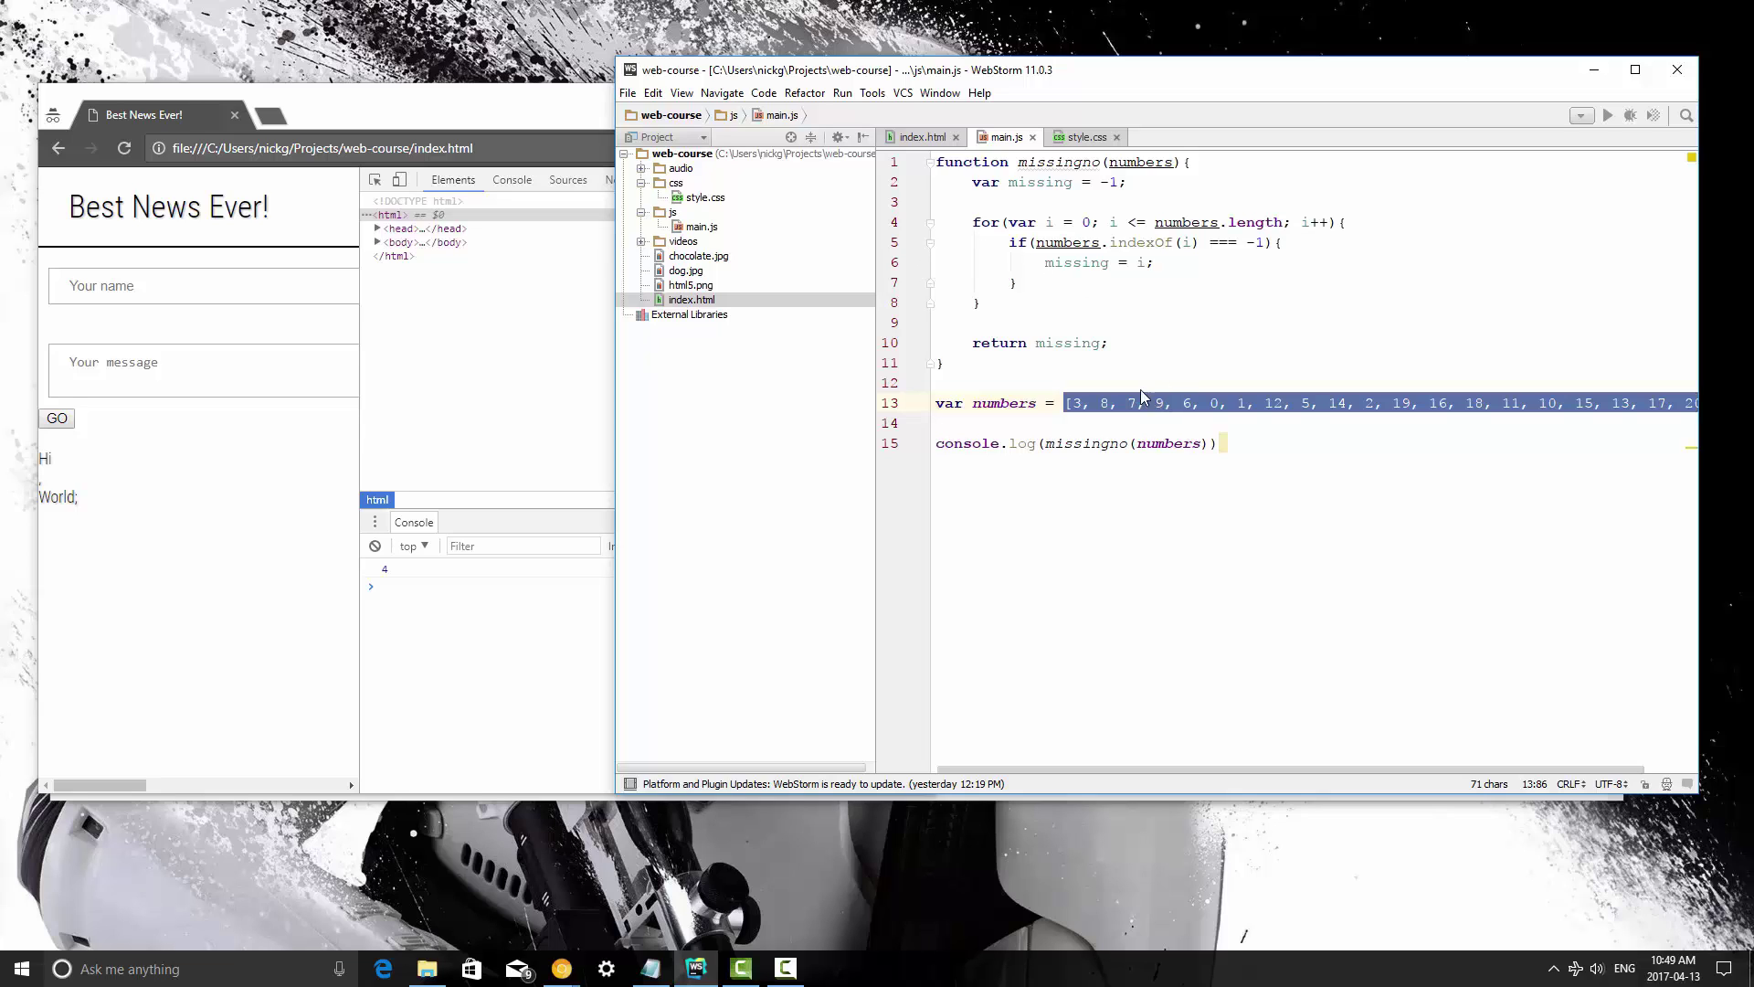
pyautogui.moveTo(1044, 443); pyautogui.dragTo(1212, 443)
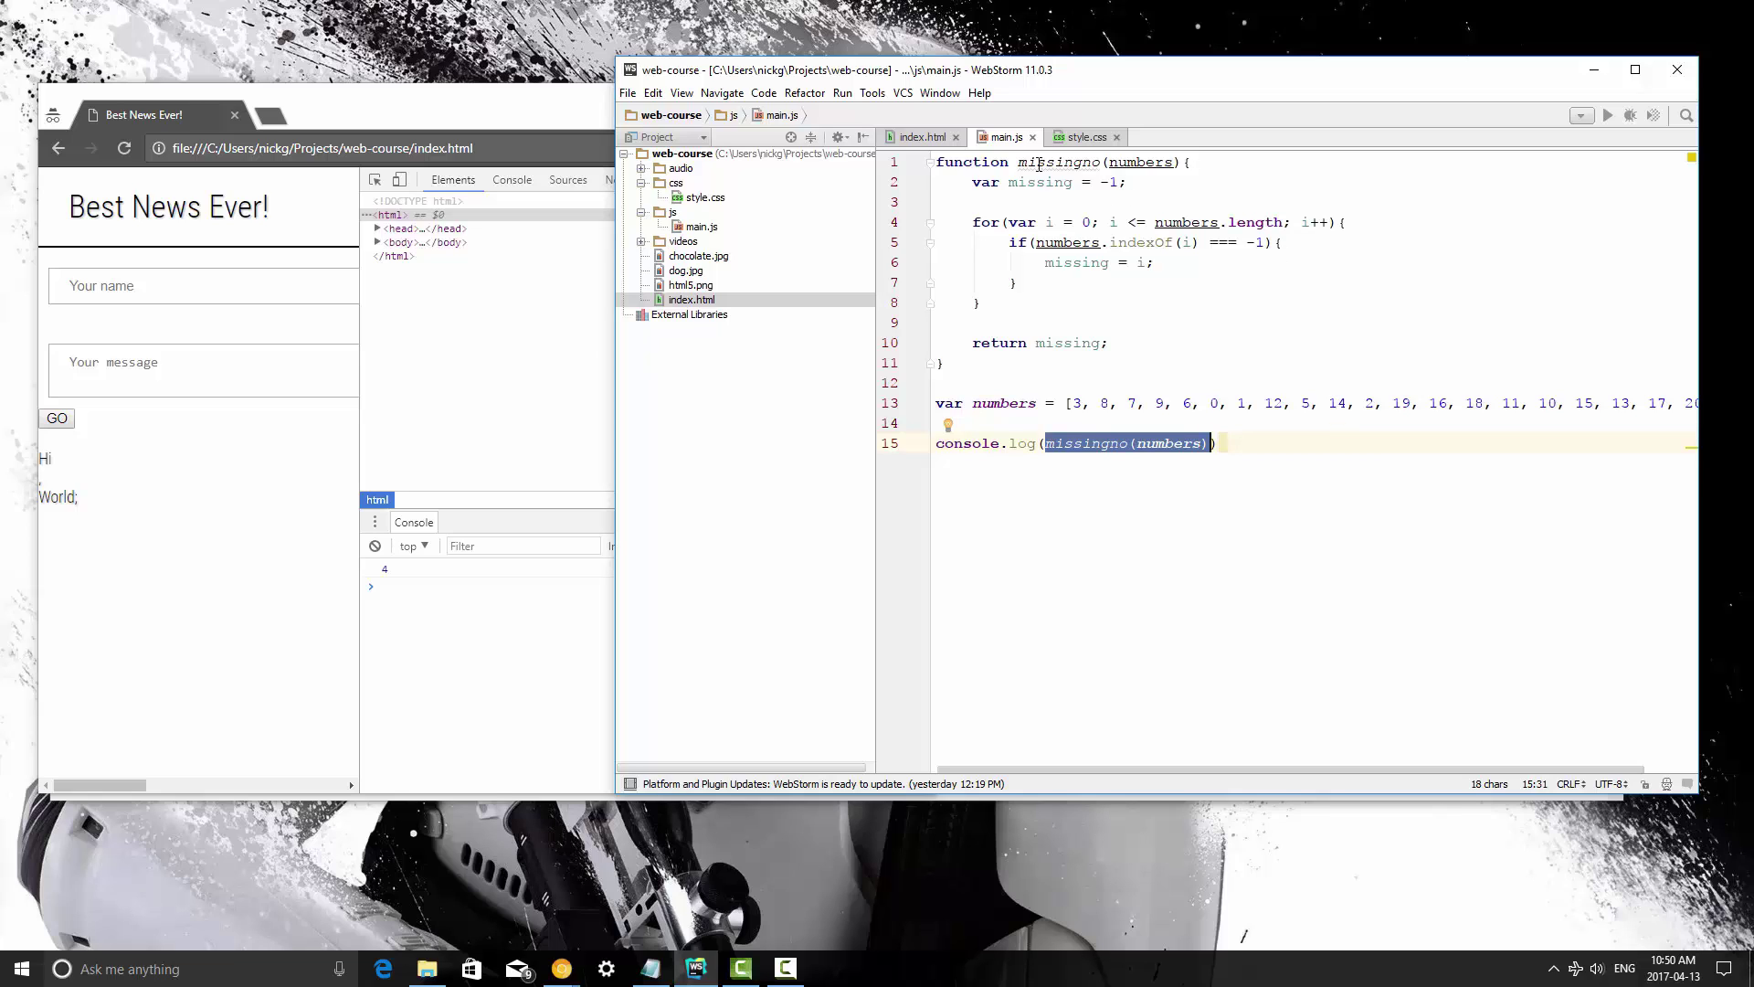
pyautogui.click(1038, 161)
pyautogui.click(1054, 181)
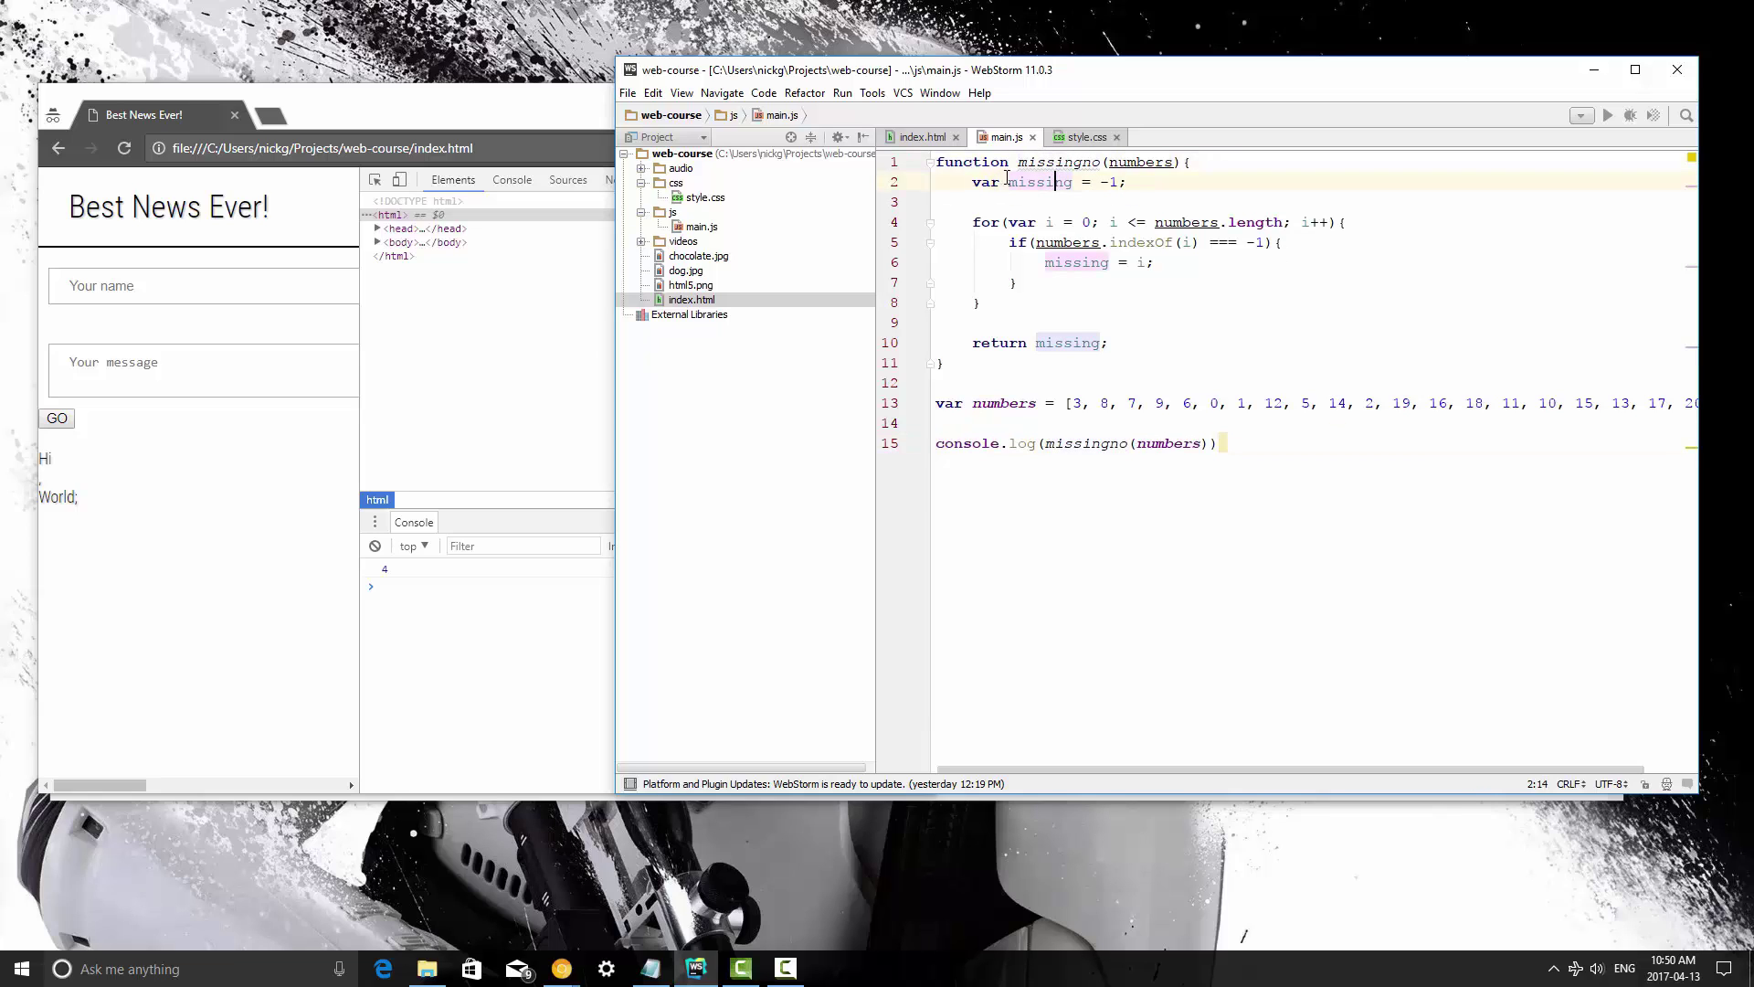
pyautogui.moveTo(1007, 181); pyautogui.dragTo(1121, 181)
pyautogui.click(1108, 181)
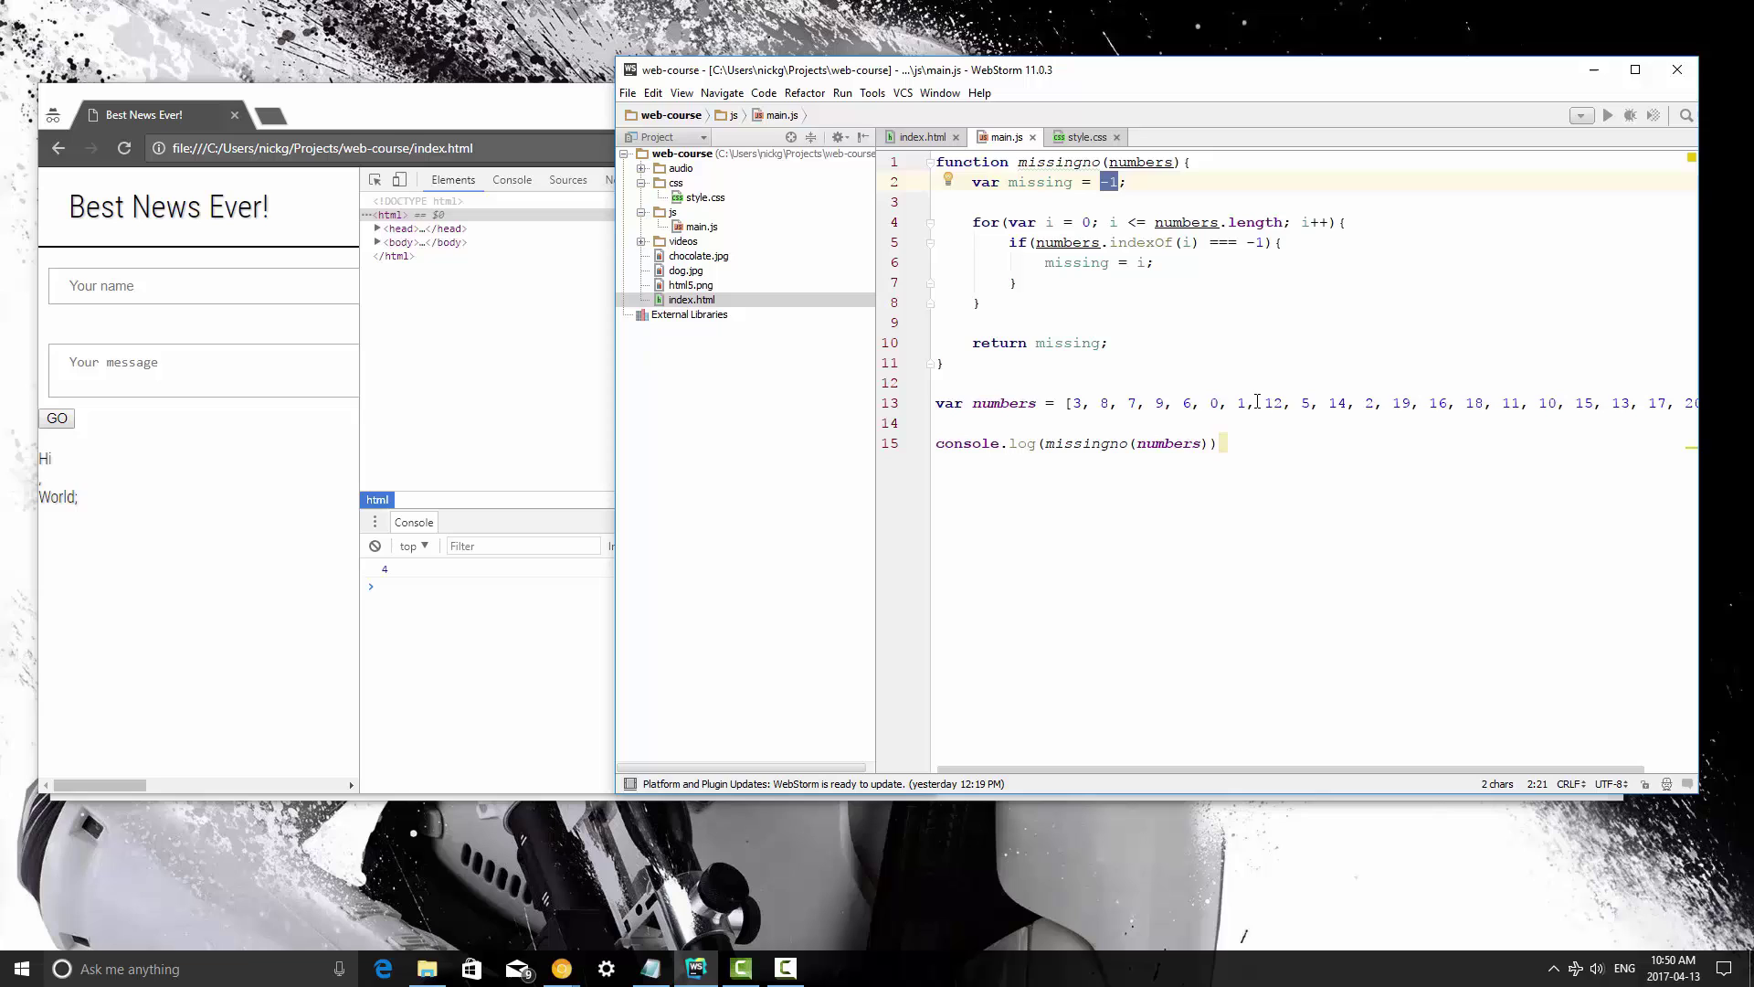
# Step: Insert 4 before 12 in the numbers array and reload Chrome; the console prints 21
pyautogui.click(1262, 402)
pyautogui.write('4')
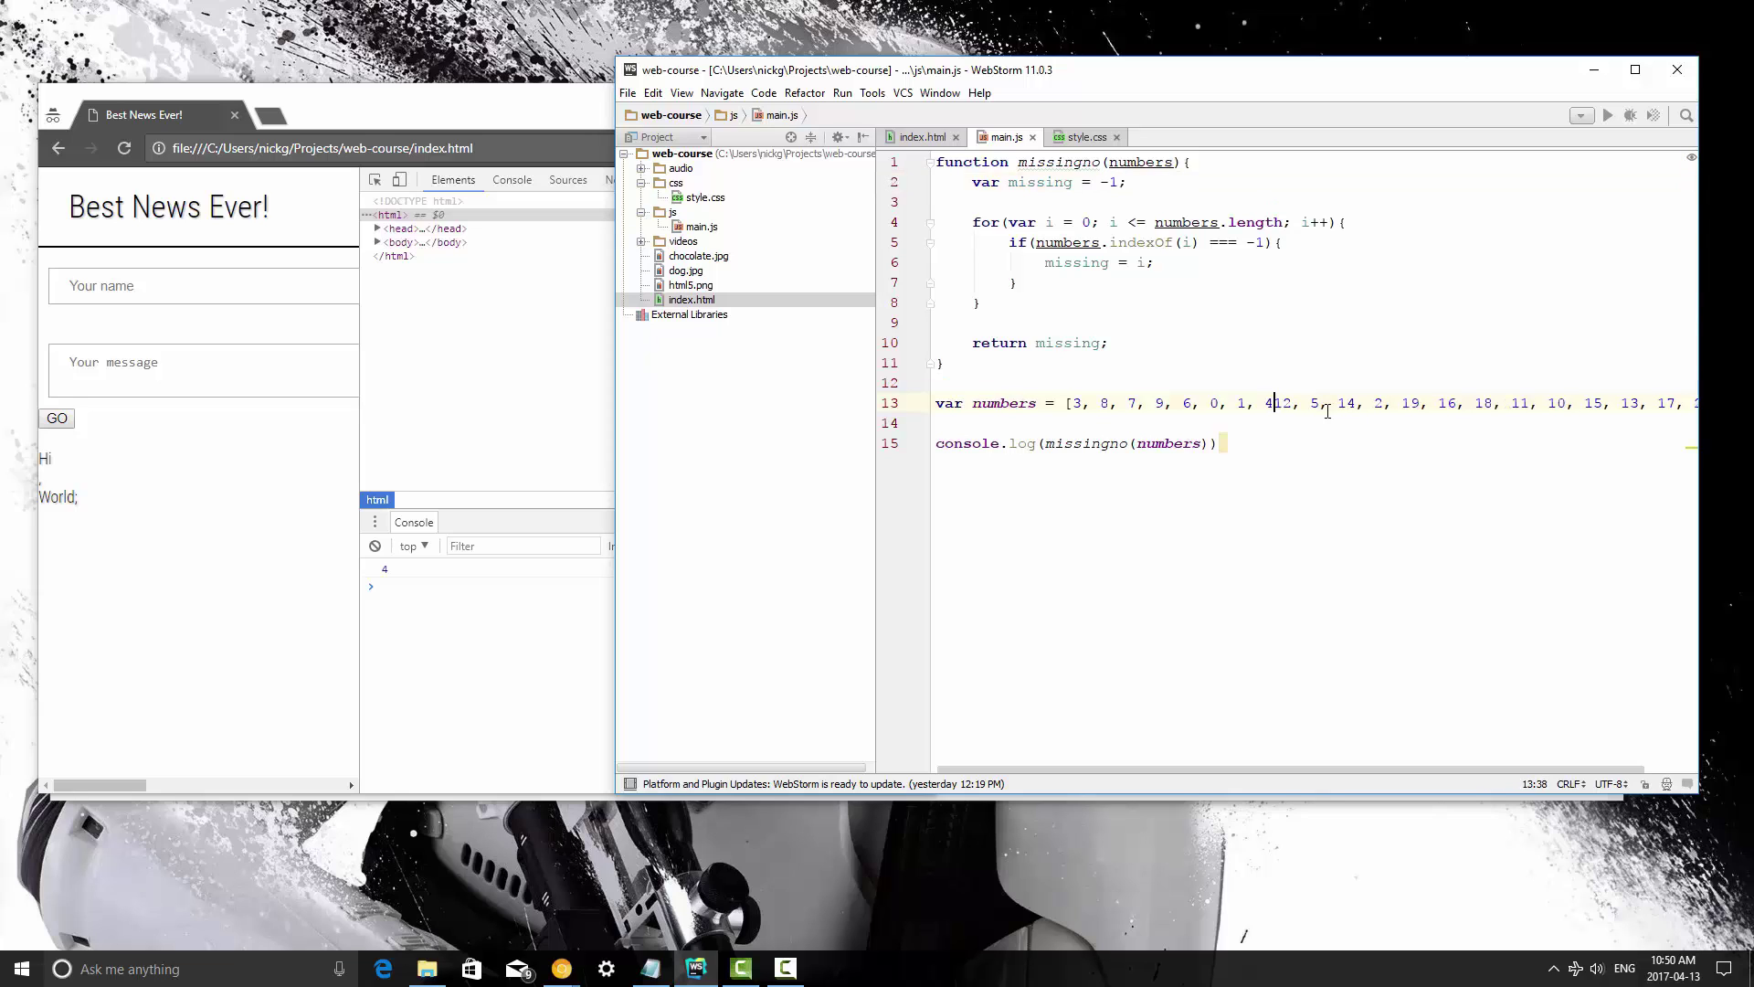
pyautogui.write(',')
pyautogui.click(590, 663)
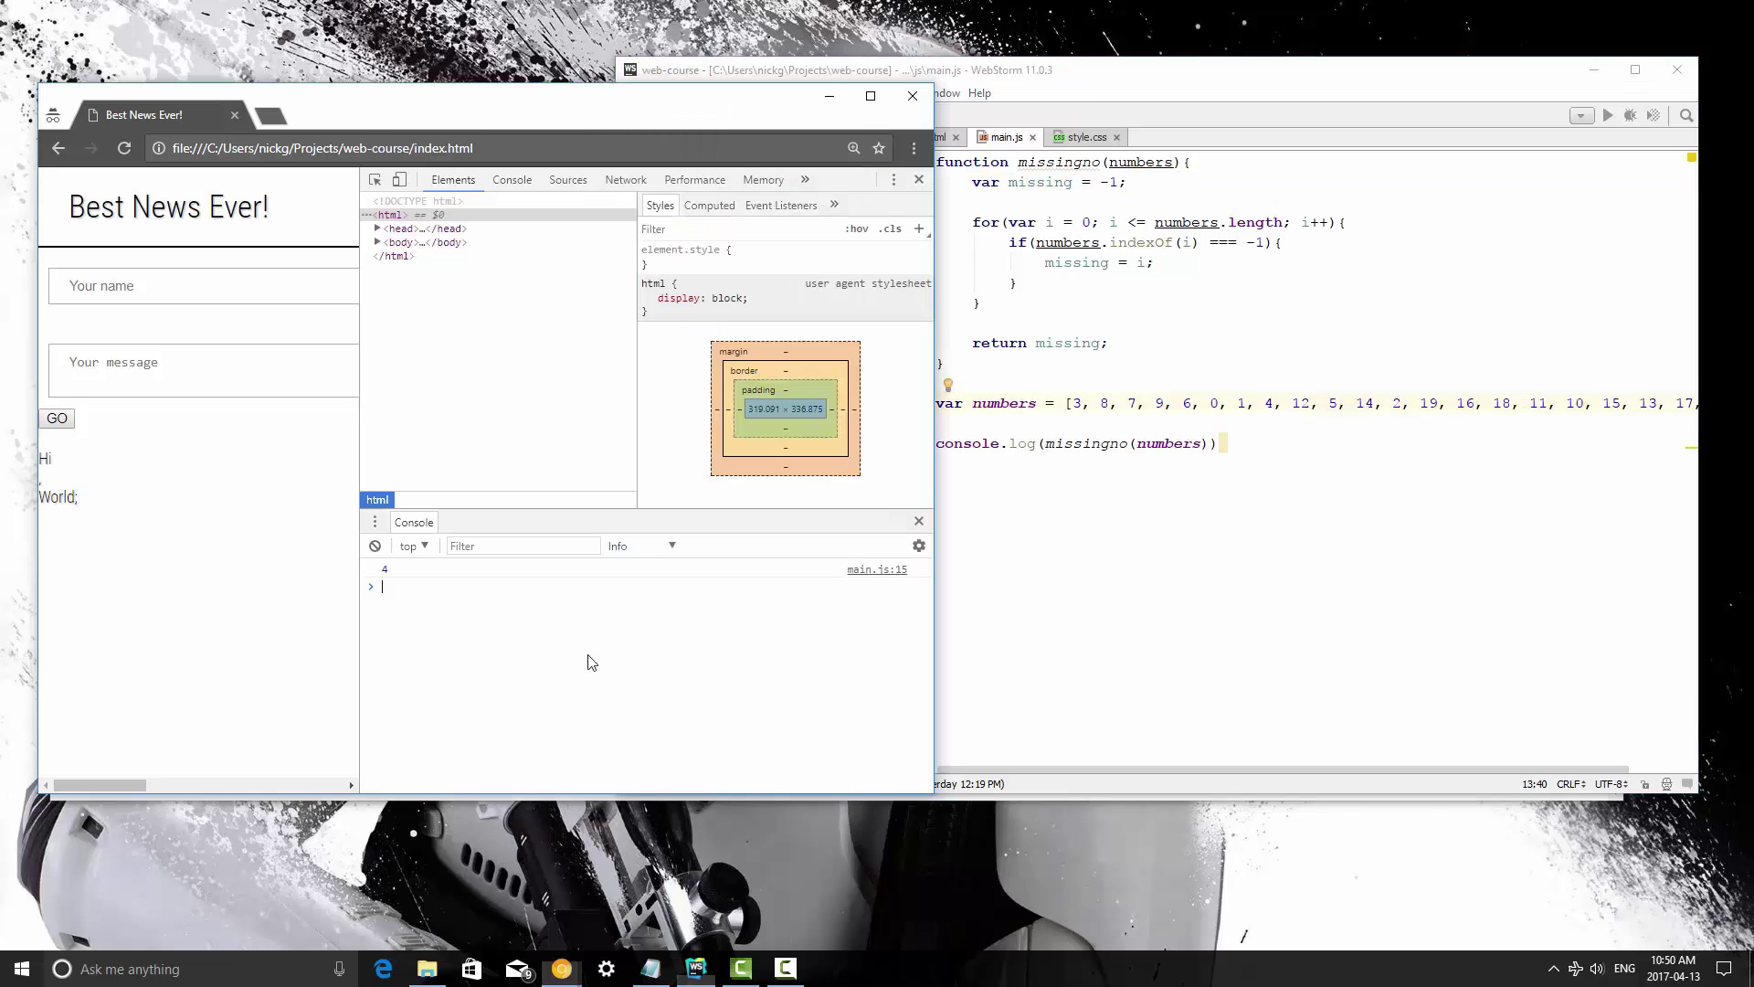
pyautogui.hotkey('ctrl', 'r')
pyautogui.click(1190, 345)
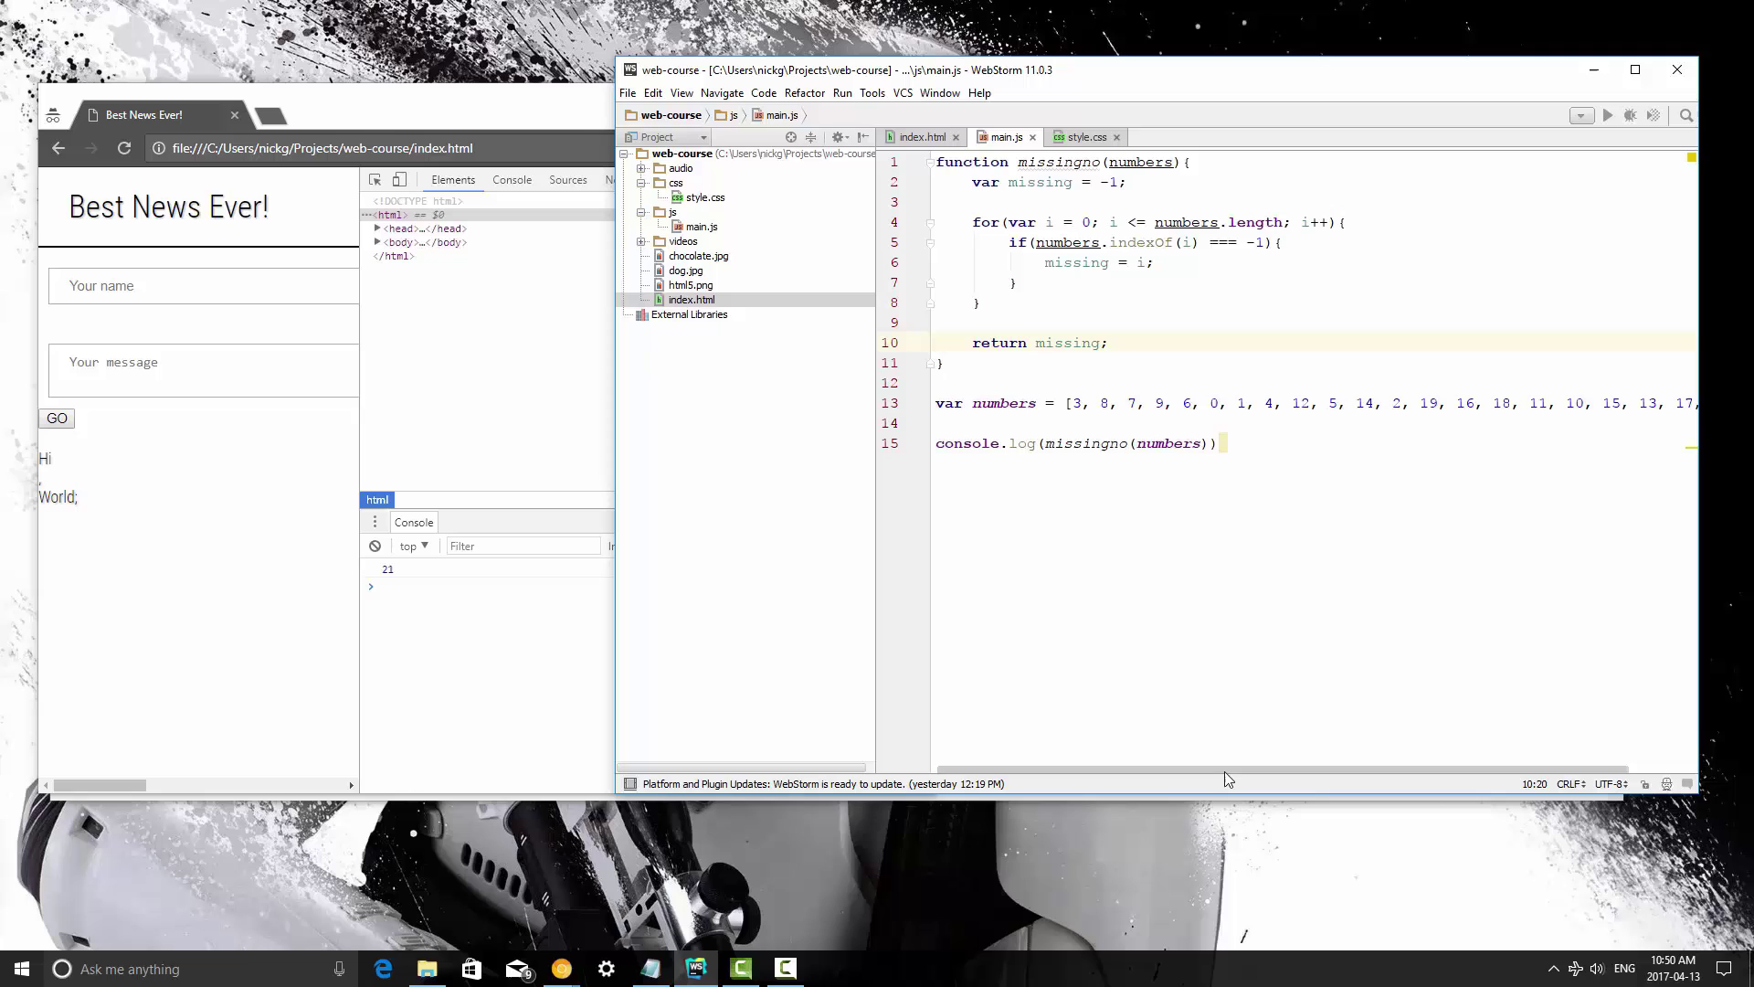
pyautogui.moveTo(1225, 772)
pyautogui.mouseDown()
pyautogui.moveTo(1313, 769)
pyautogui.moveTo(1225, 769)
pyautogui.mouseUp()
# Step: Change the loop condition to i <= numbers.length - 1 and reload Chrome, which prints -1
pyautogui.click(1287, 222)
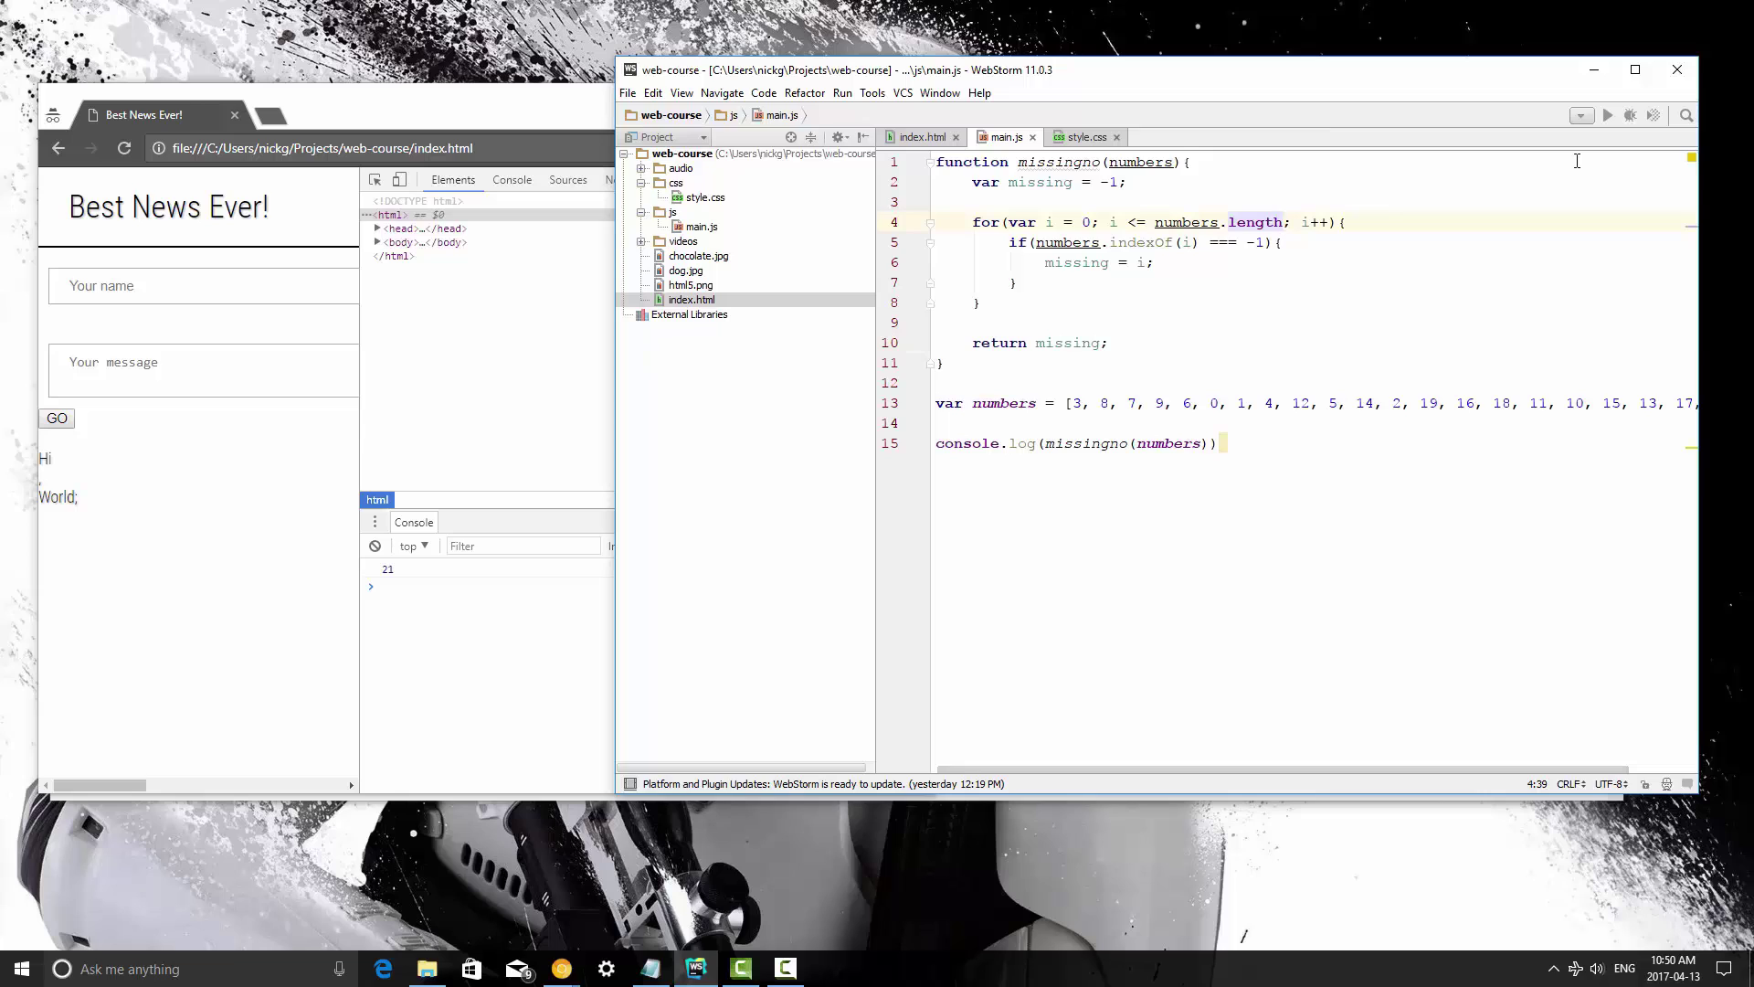
pyautogui.write('- 1')
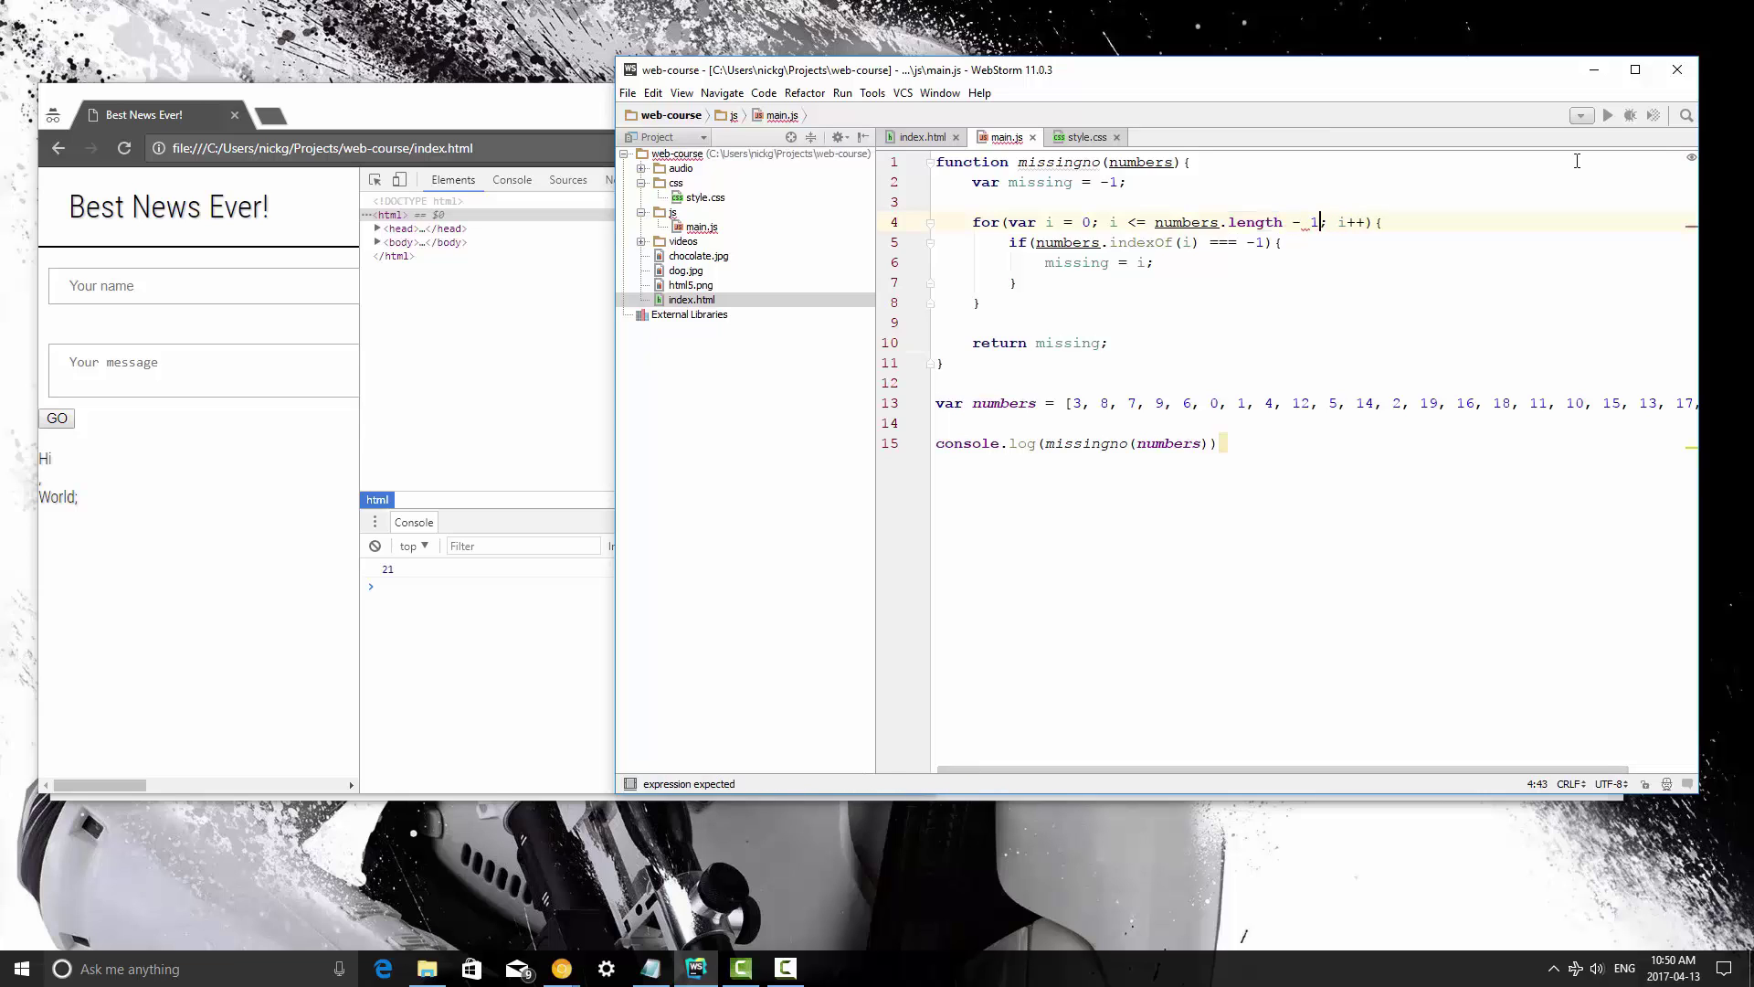
pyautogui.click(568, 713)
pyautogui.press('F5')
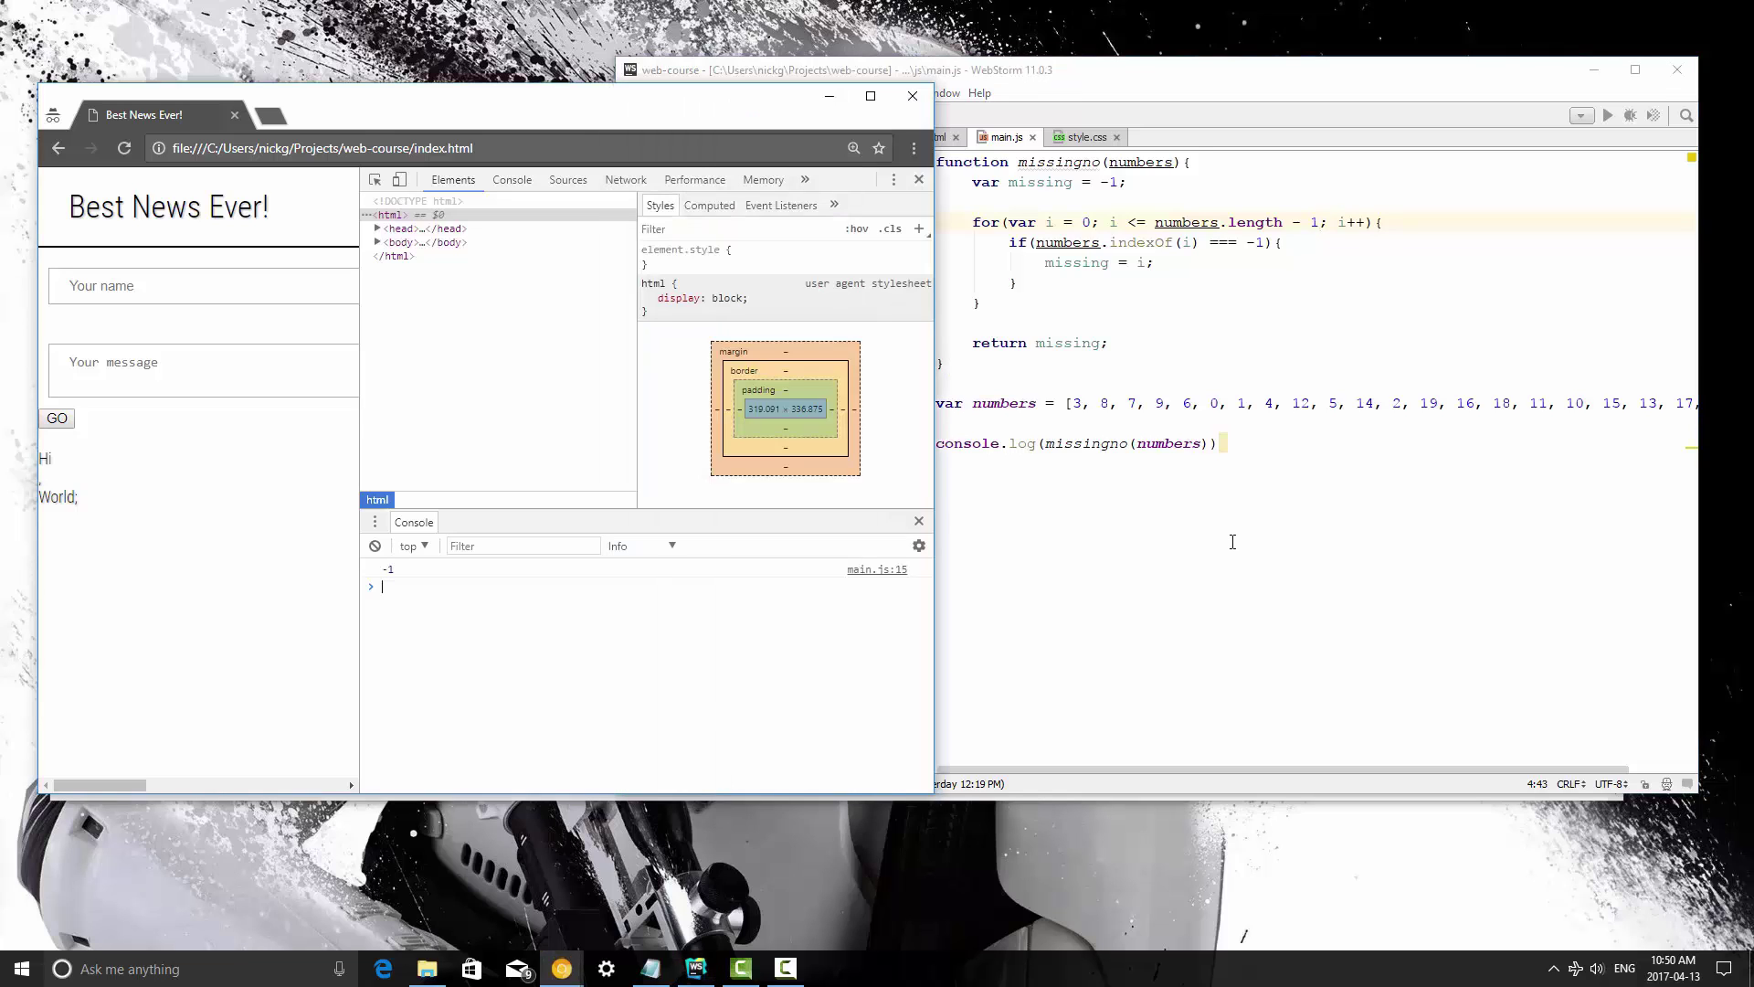
pyautogui.click(1233, 541)
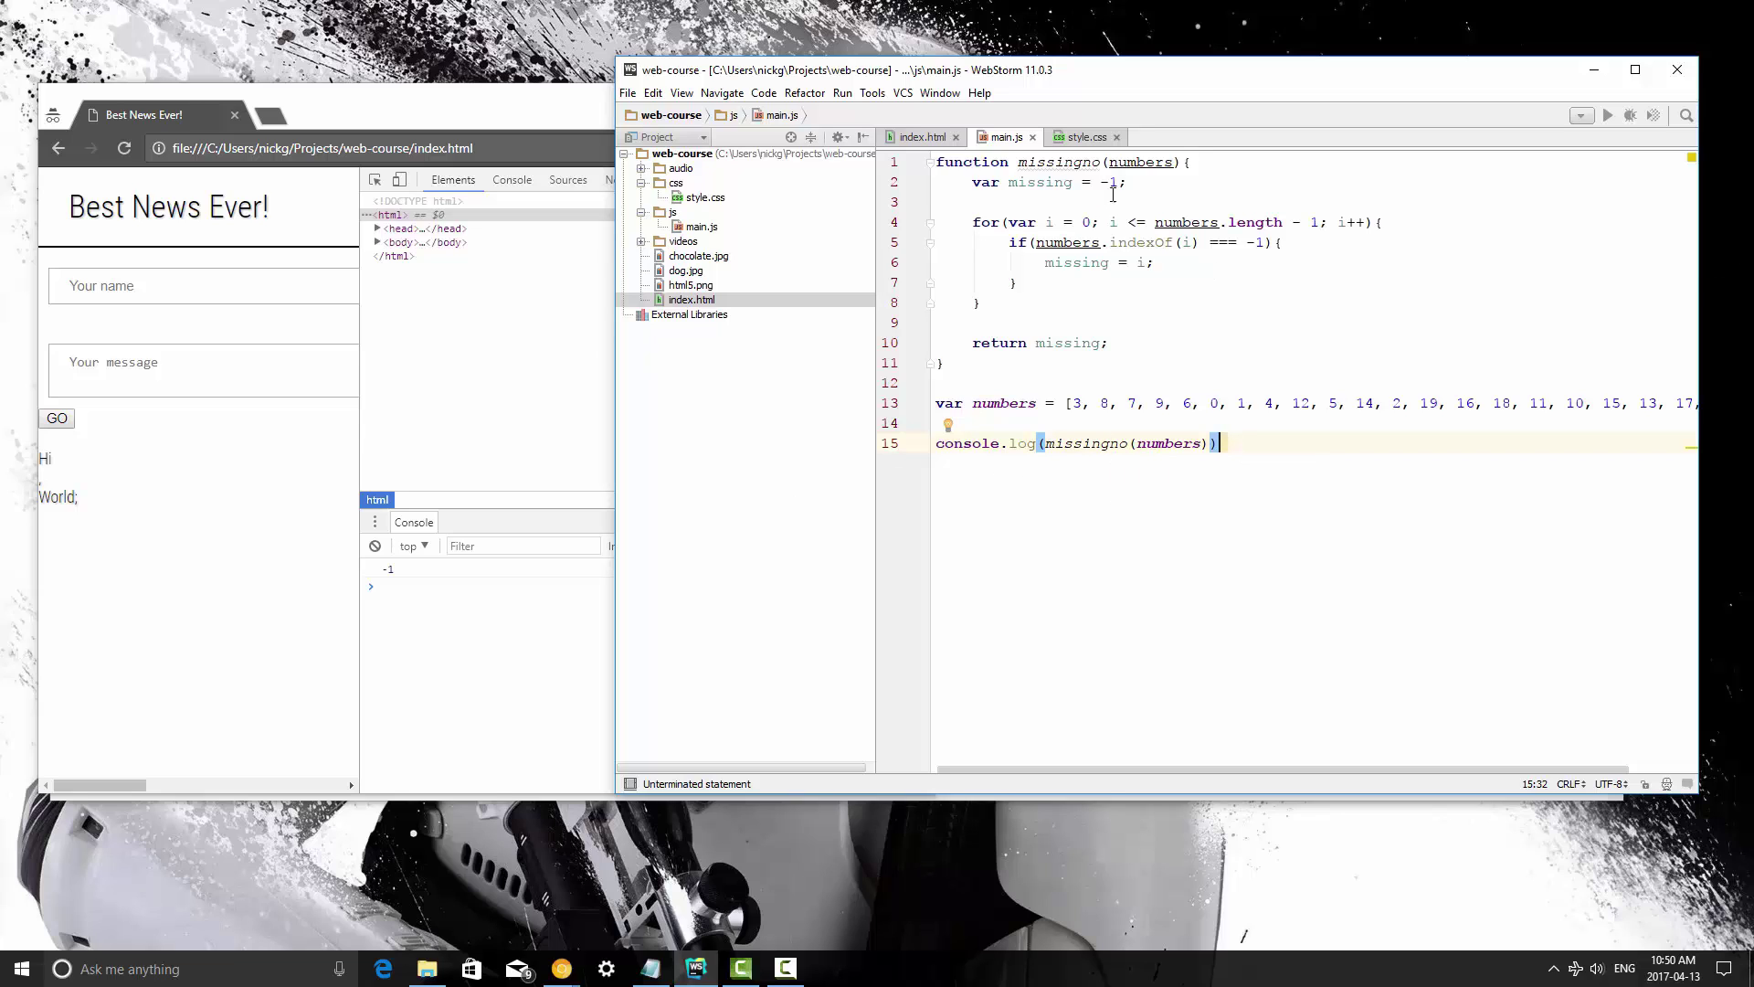
# Step: Delete 15 from the numbers array and reload the browser, whose console now prints 15
pyautogui.click(1119, 183)
pyautogui.moveTo(1118, 182); pyautogui.dragTo(1101, 182)
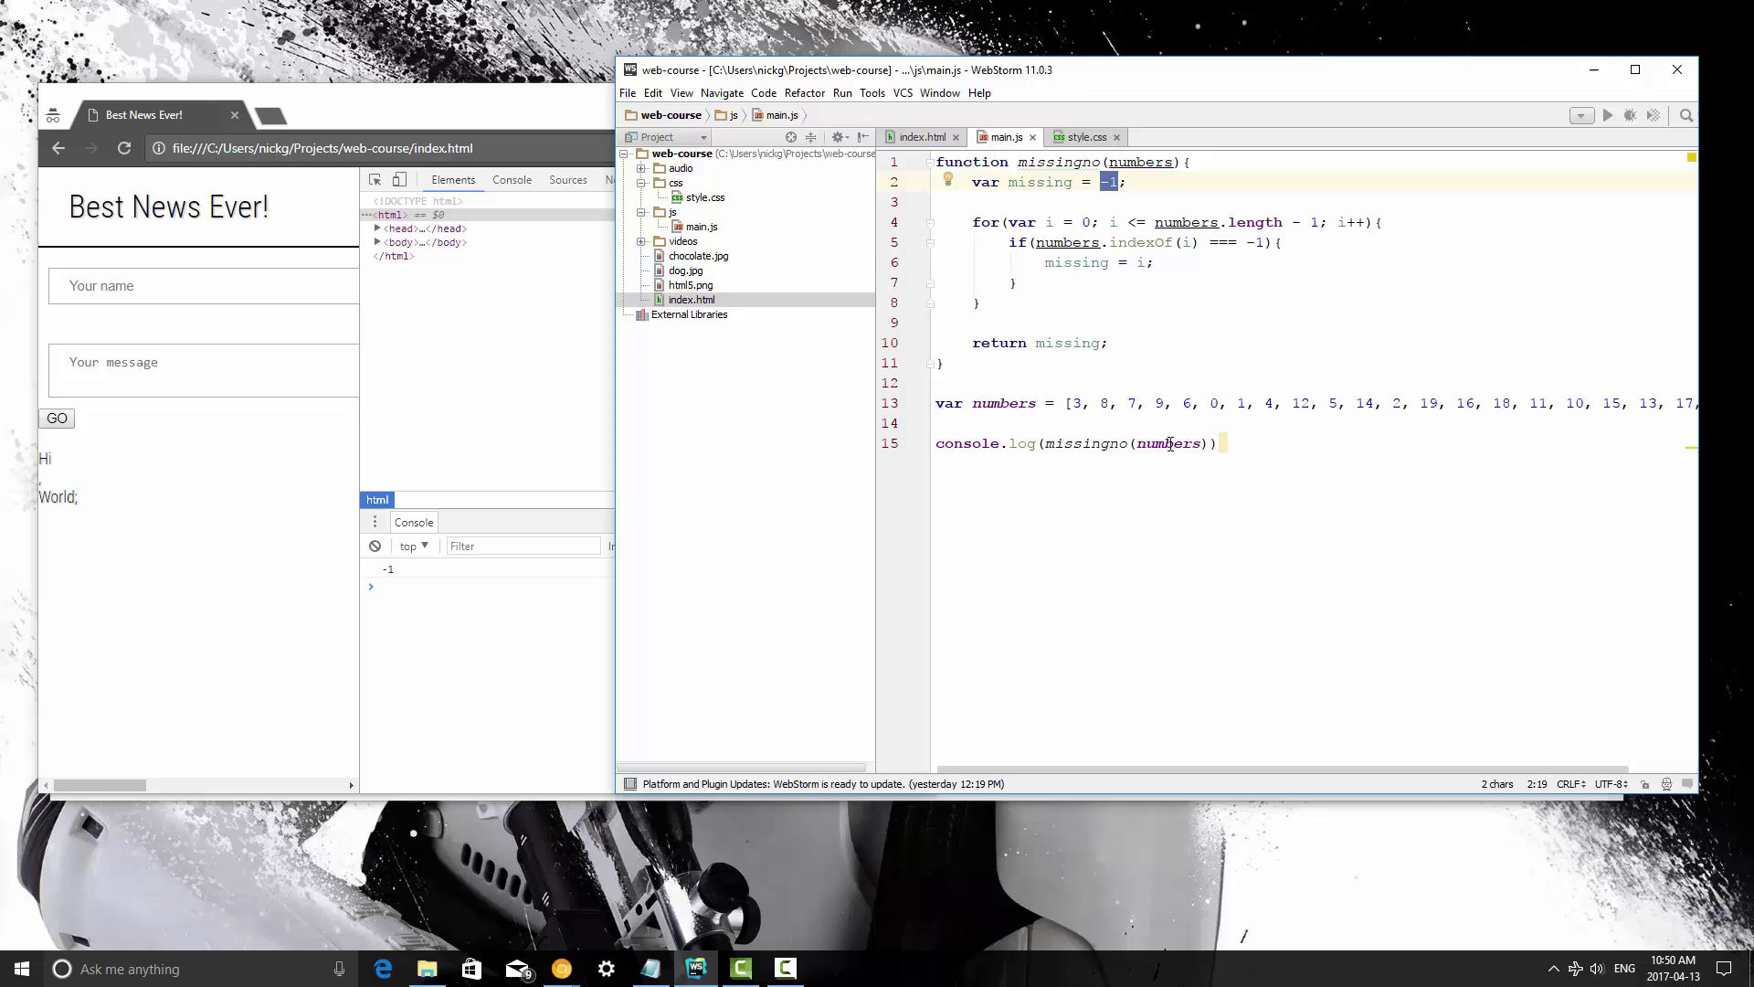
pyautogui.click(1275, 403)
pyautogui.moveTo(1602, 403)
pyautogui.mouseDown()
pyautogui.moveTo(1627, 393)
pyautogui.moveTo(1595, 403)
pyautogui.mouseUp()
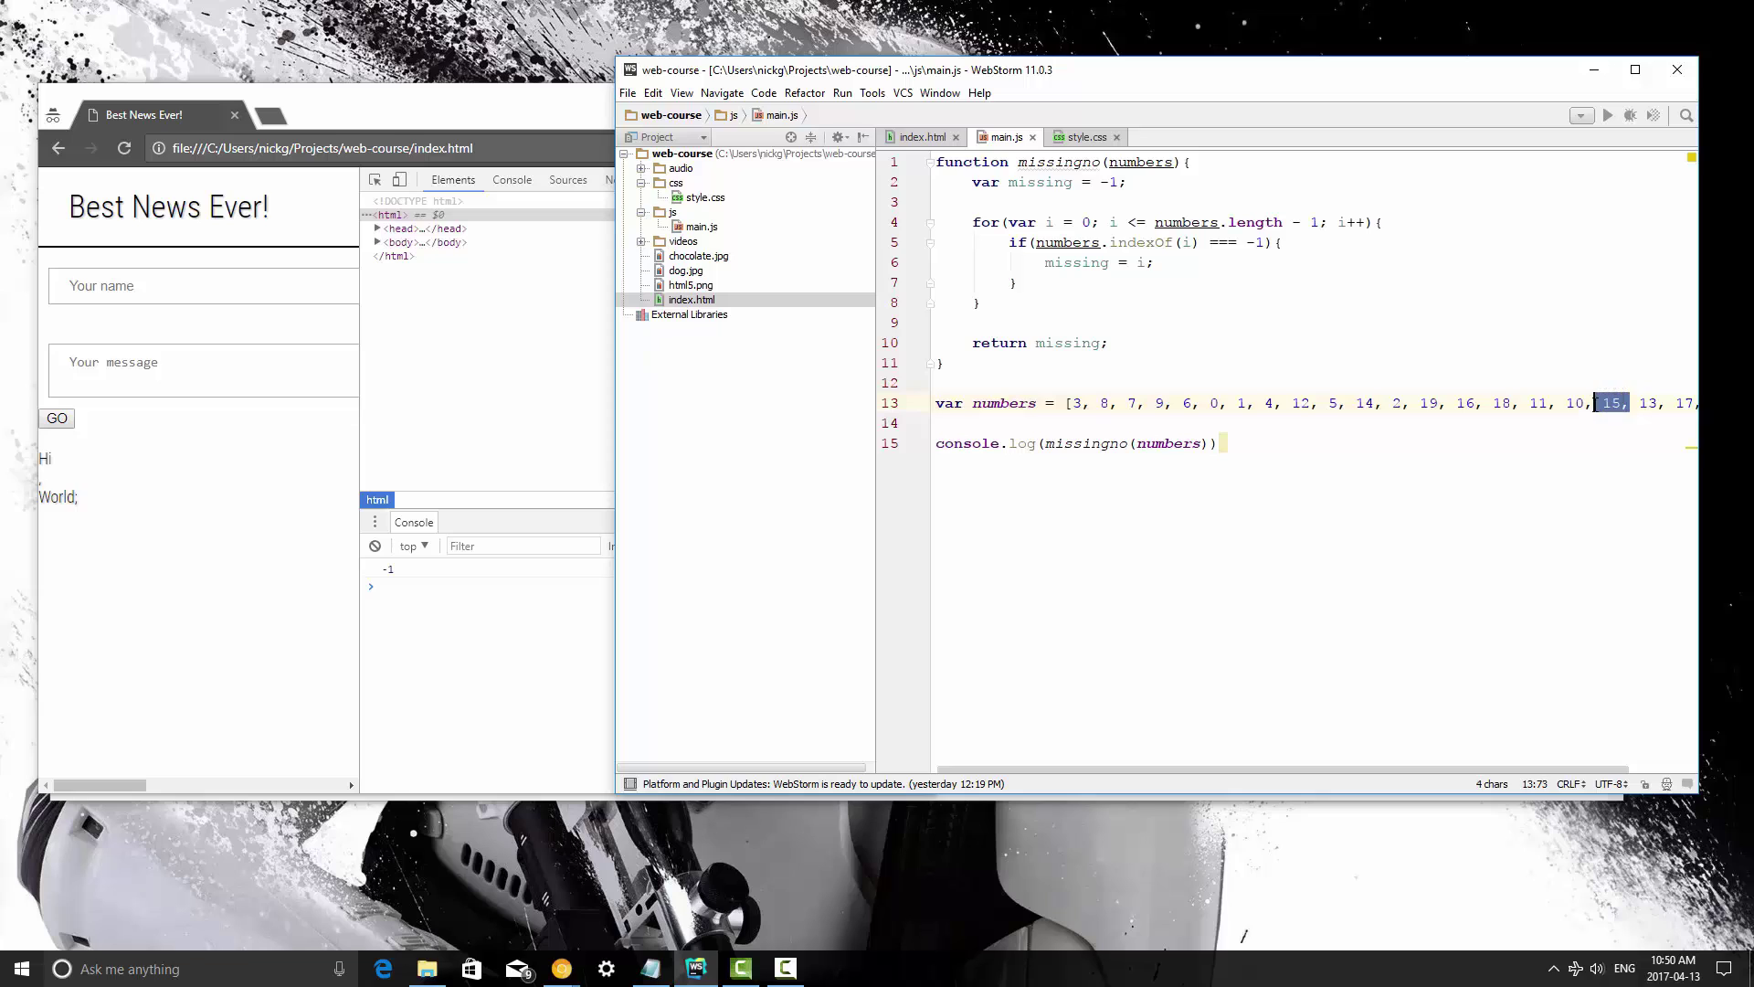
pyautogui.press('Delete')
pyautogui.click(440, 677)
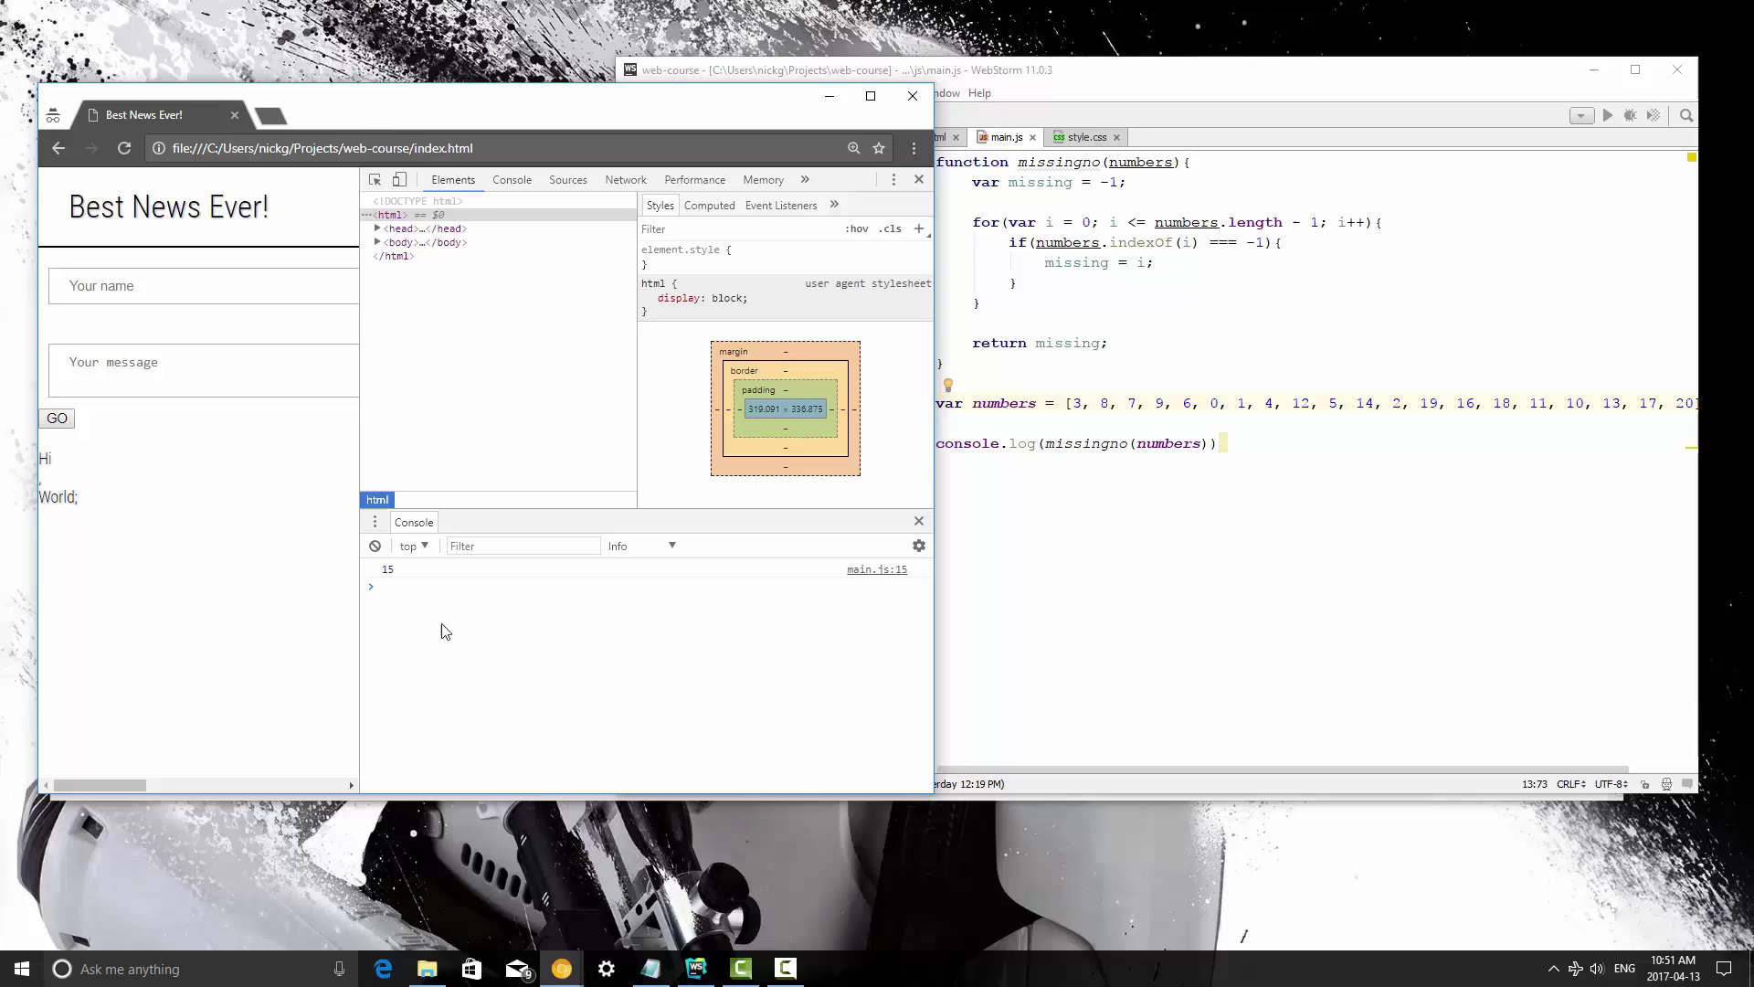
pyautogui.click(1042, 466)
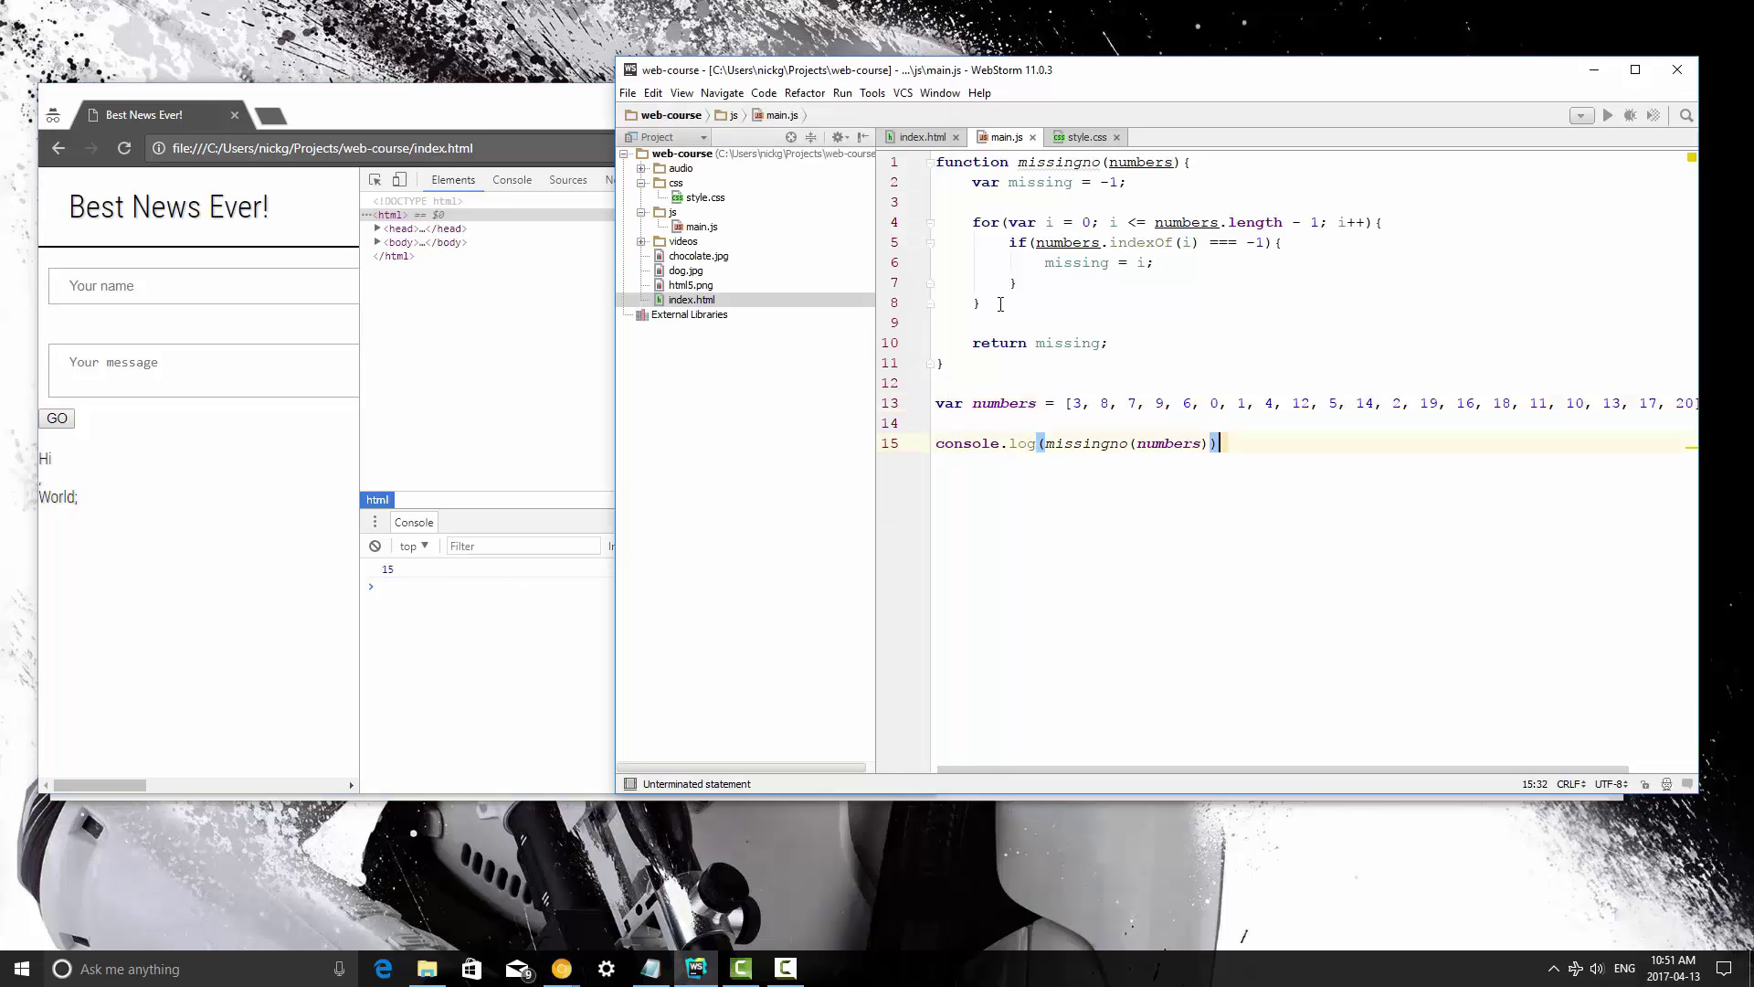
# Step: Review the loop header, then add a blank line below the missing declaration
pyautogui.moveTo(973, 222); pyautogui.dragTo(1384, 223)
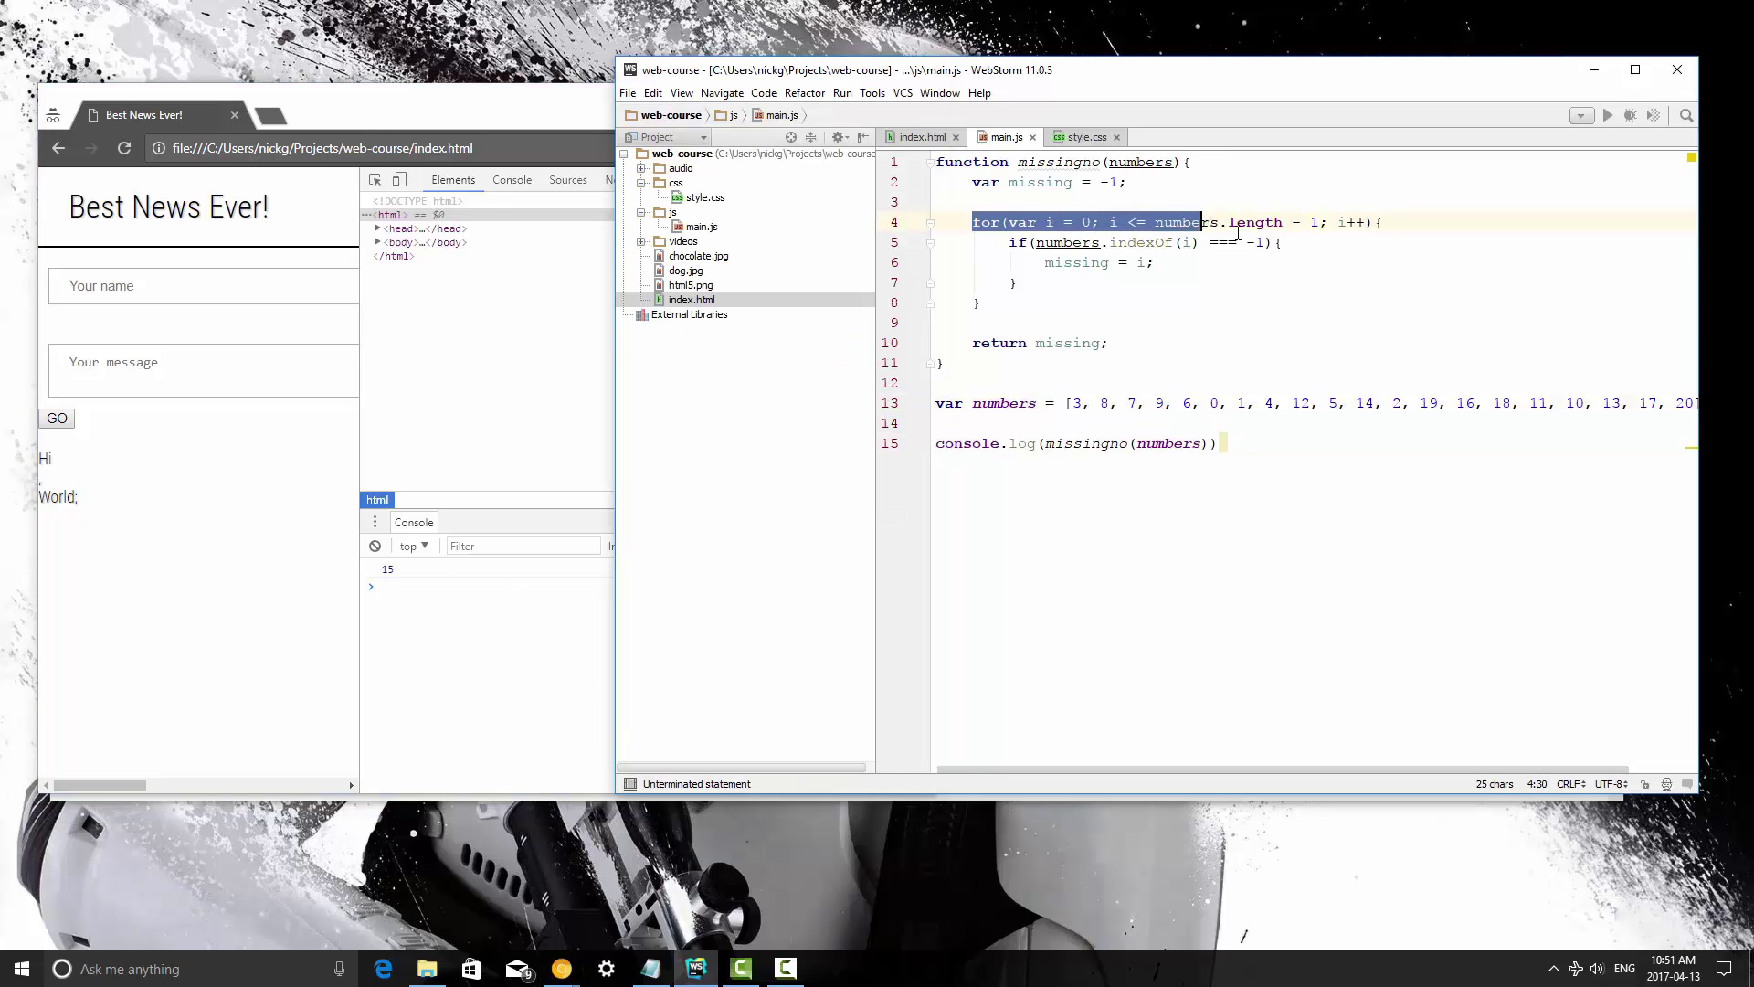
pyautogui.doubleClick(1088, 222)
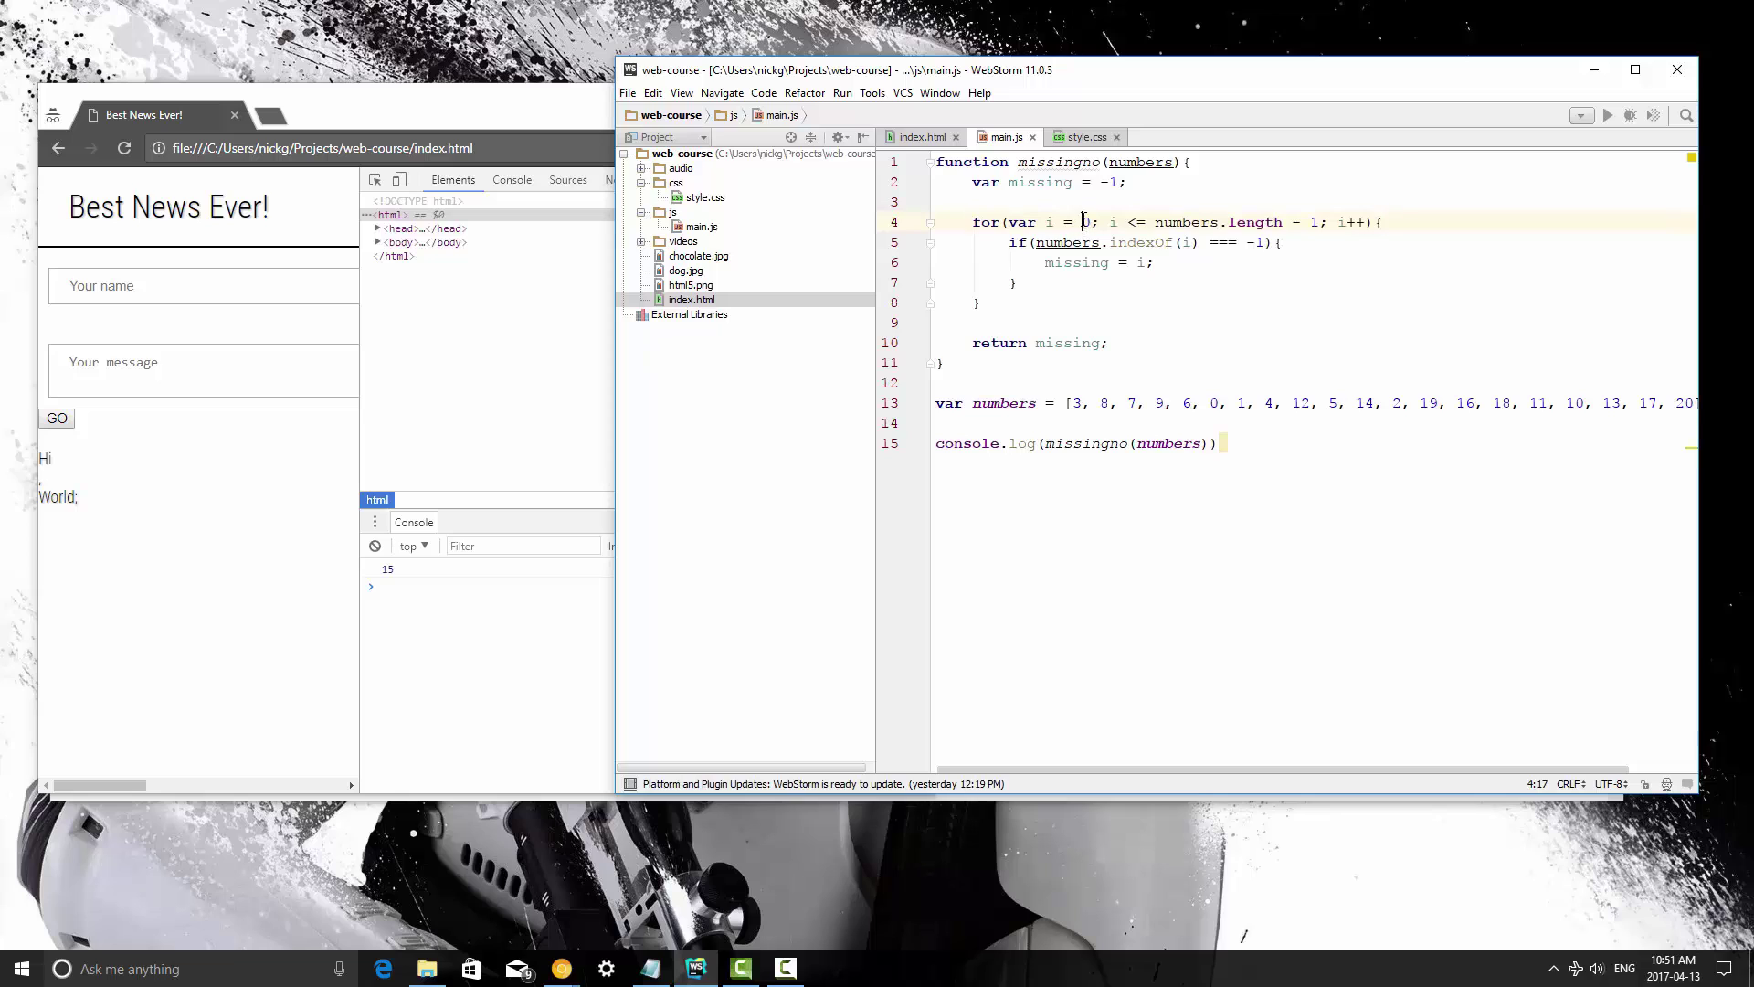
pyautogui.click(1152, 182)
pyautogui.press('Return')
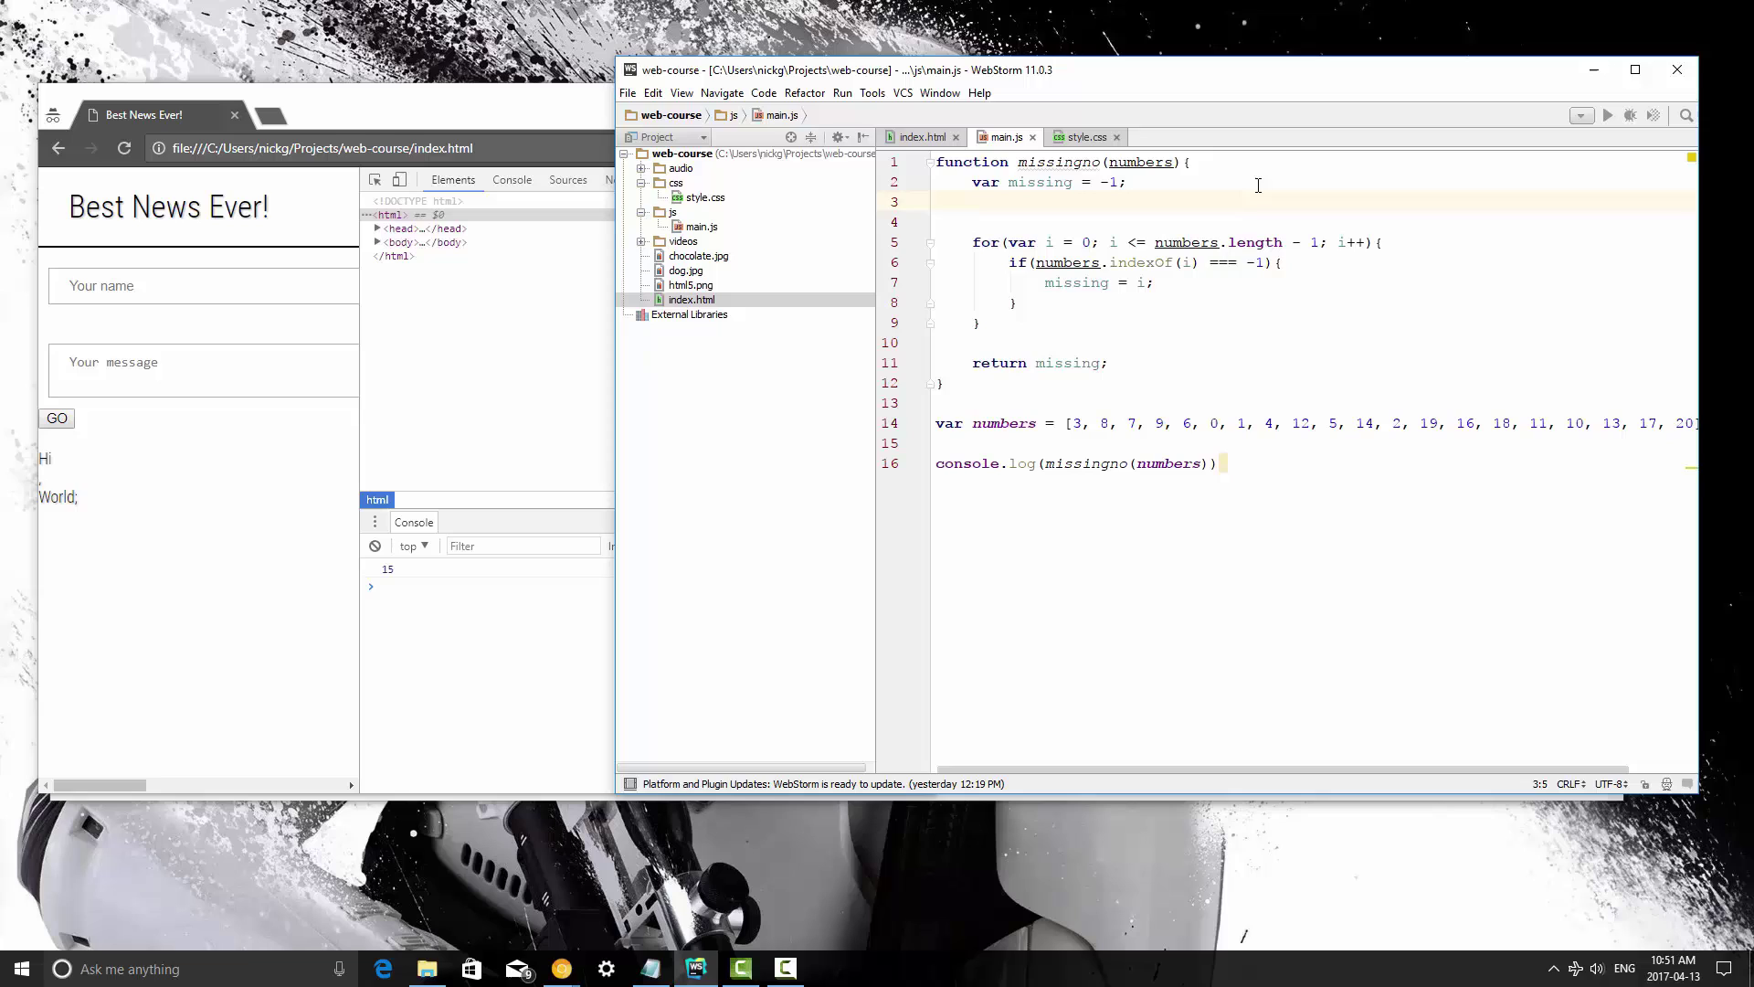
pyautogui.write('v')
pyautogui.write('ar sorted')
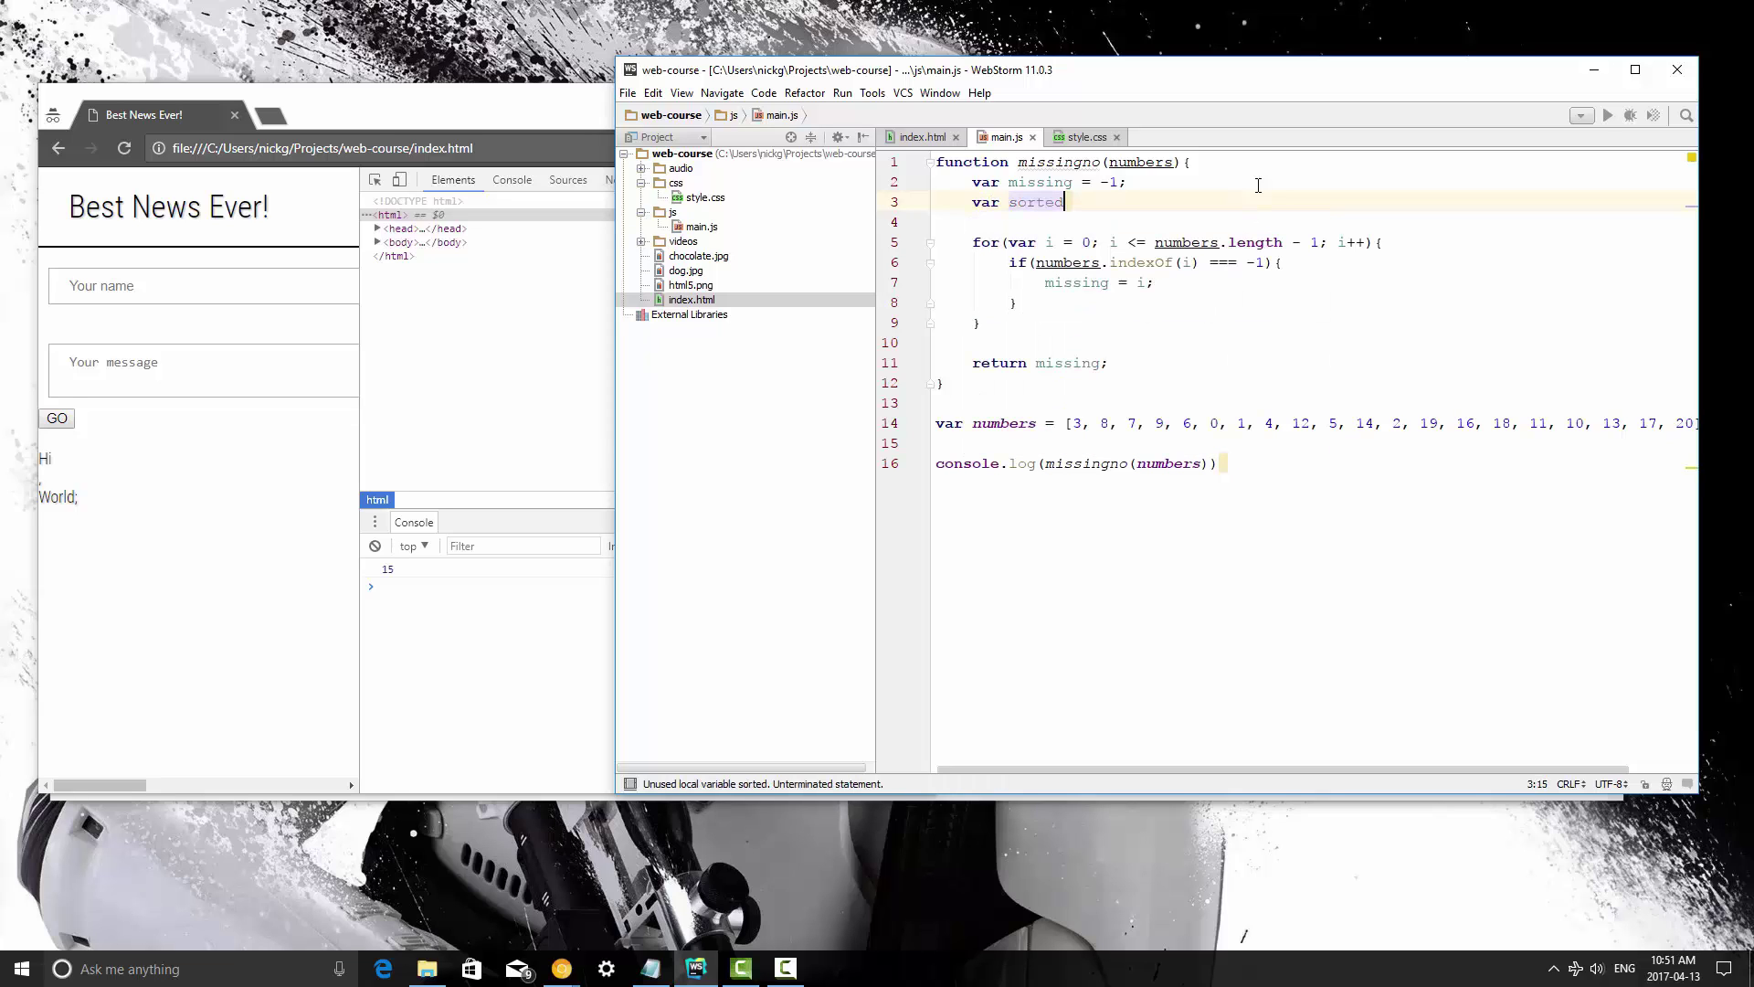
pyautogui.write(' =')
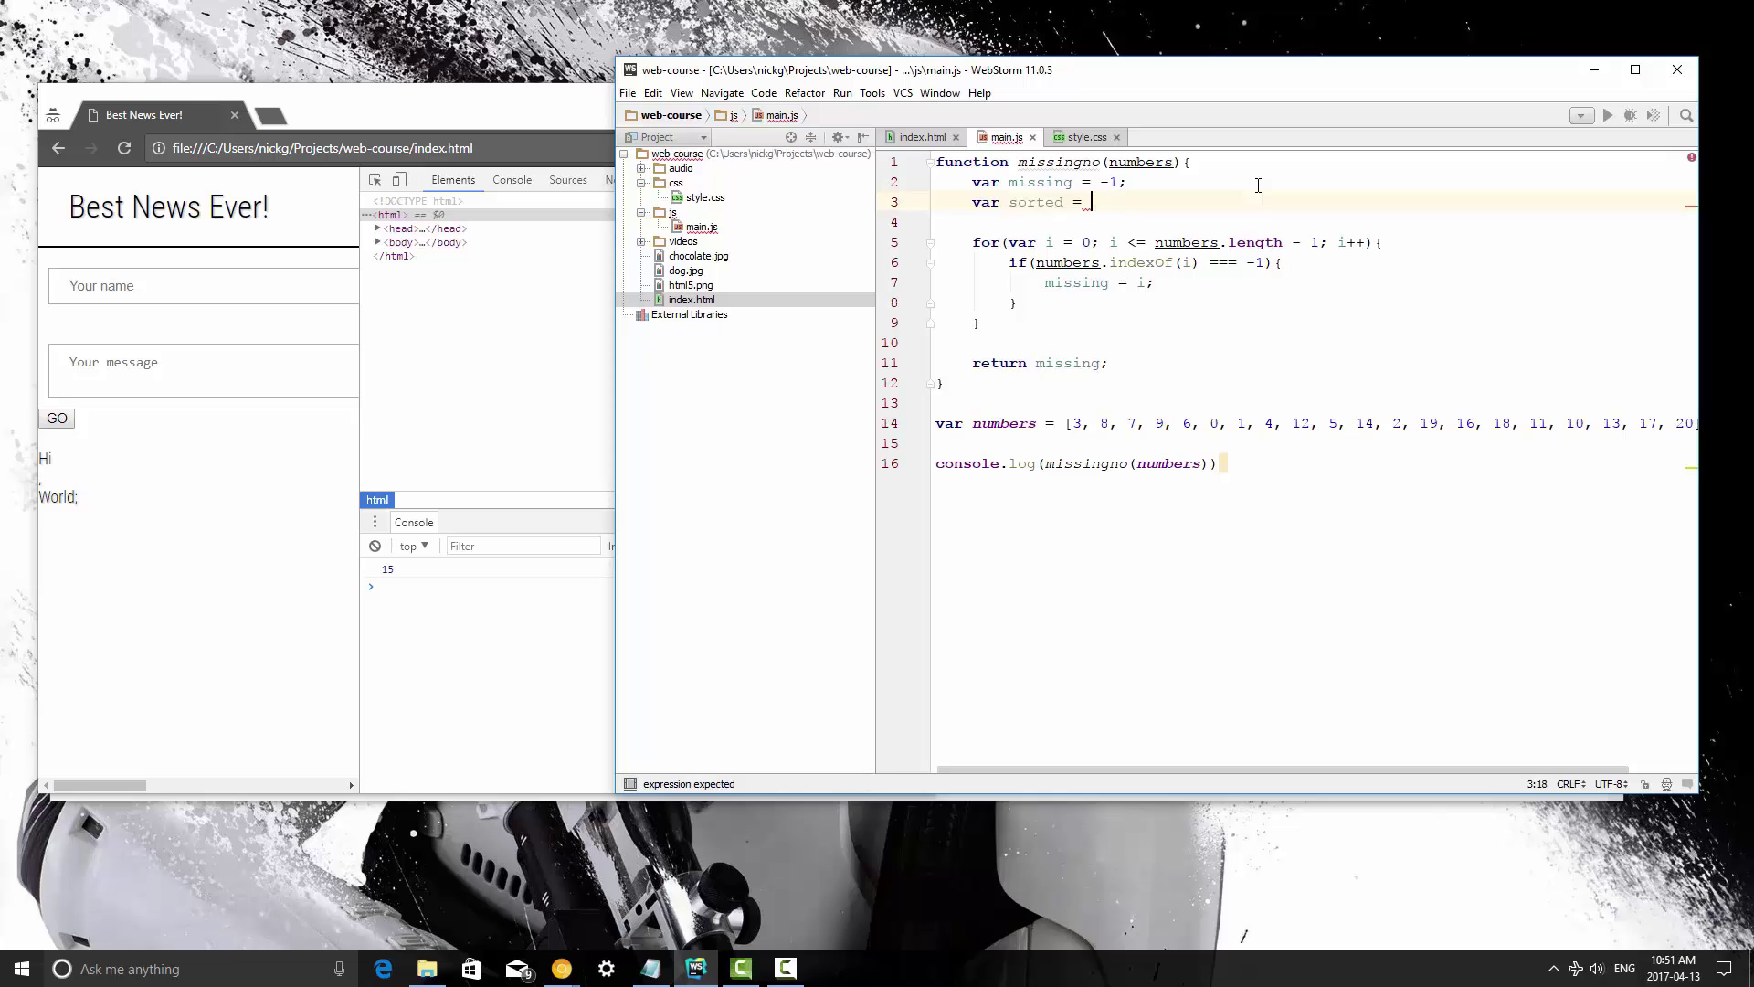
pyautogui.write(' numbers.s')
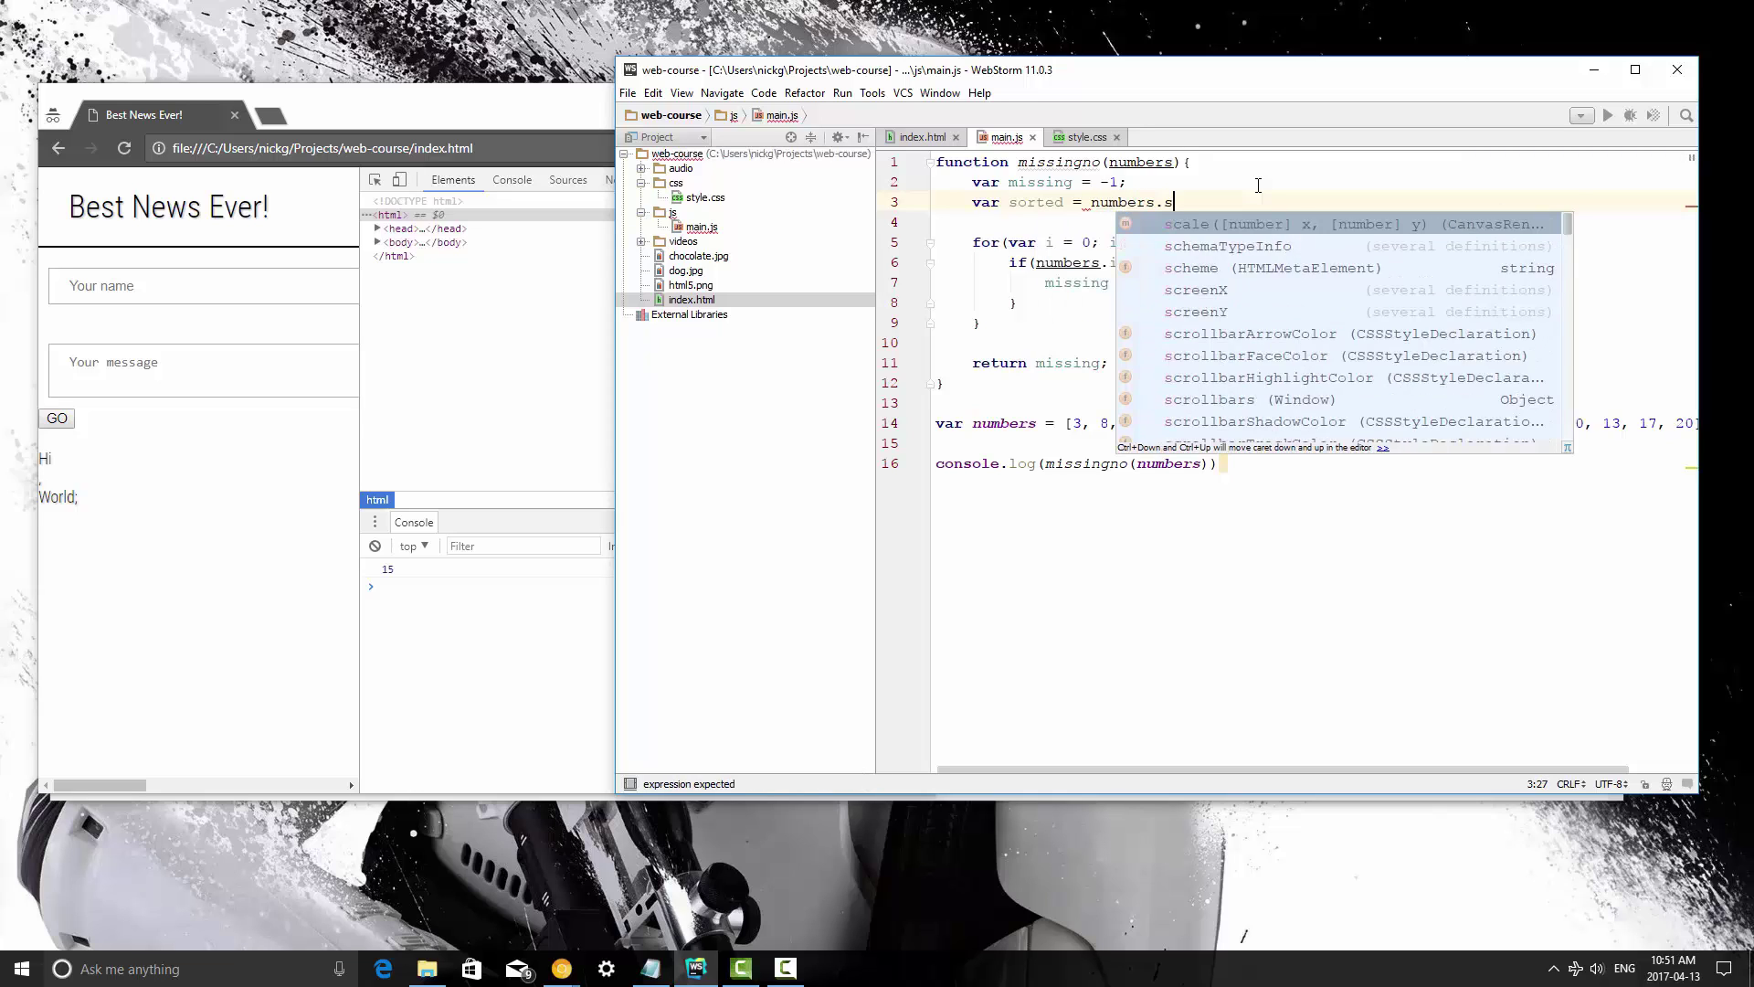
pyautogui.write('r')
# Step: Declare sorted = numbers.sort(function(a, b){ return a - b; }); on line 3
pyautogui.press('BackSpace')
pyautogui.write('o')
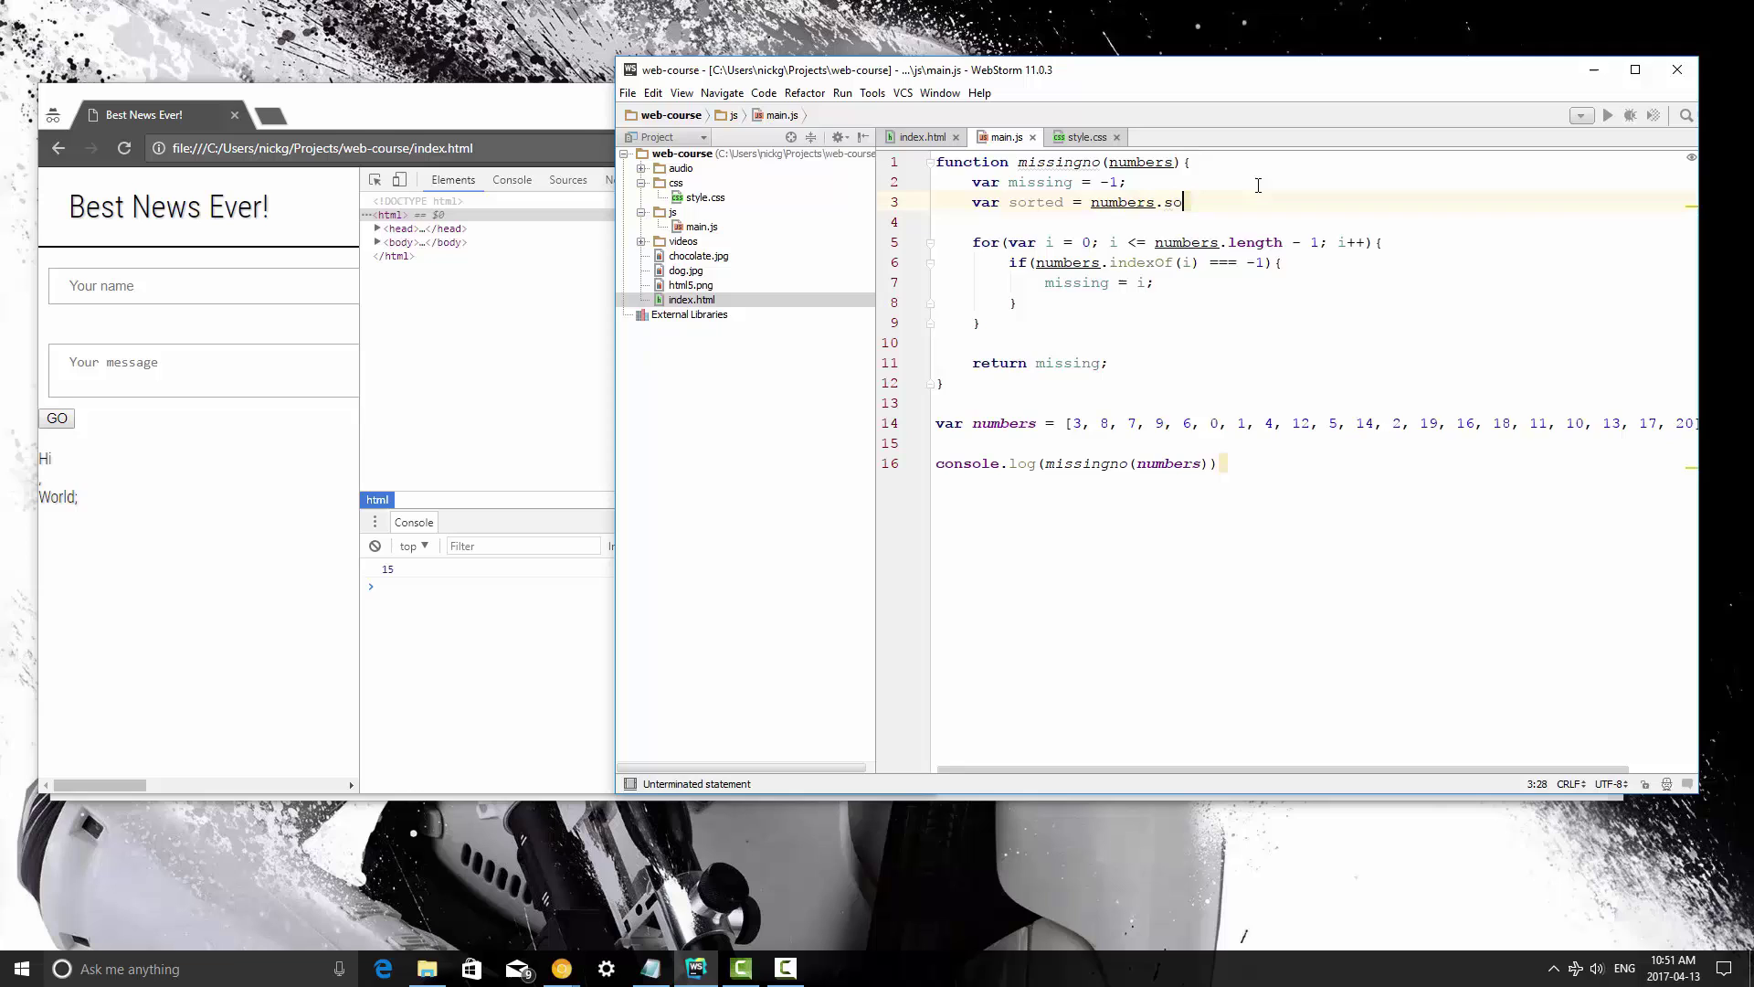
pyautogui.write('rt(function(a')
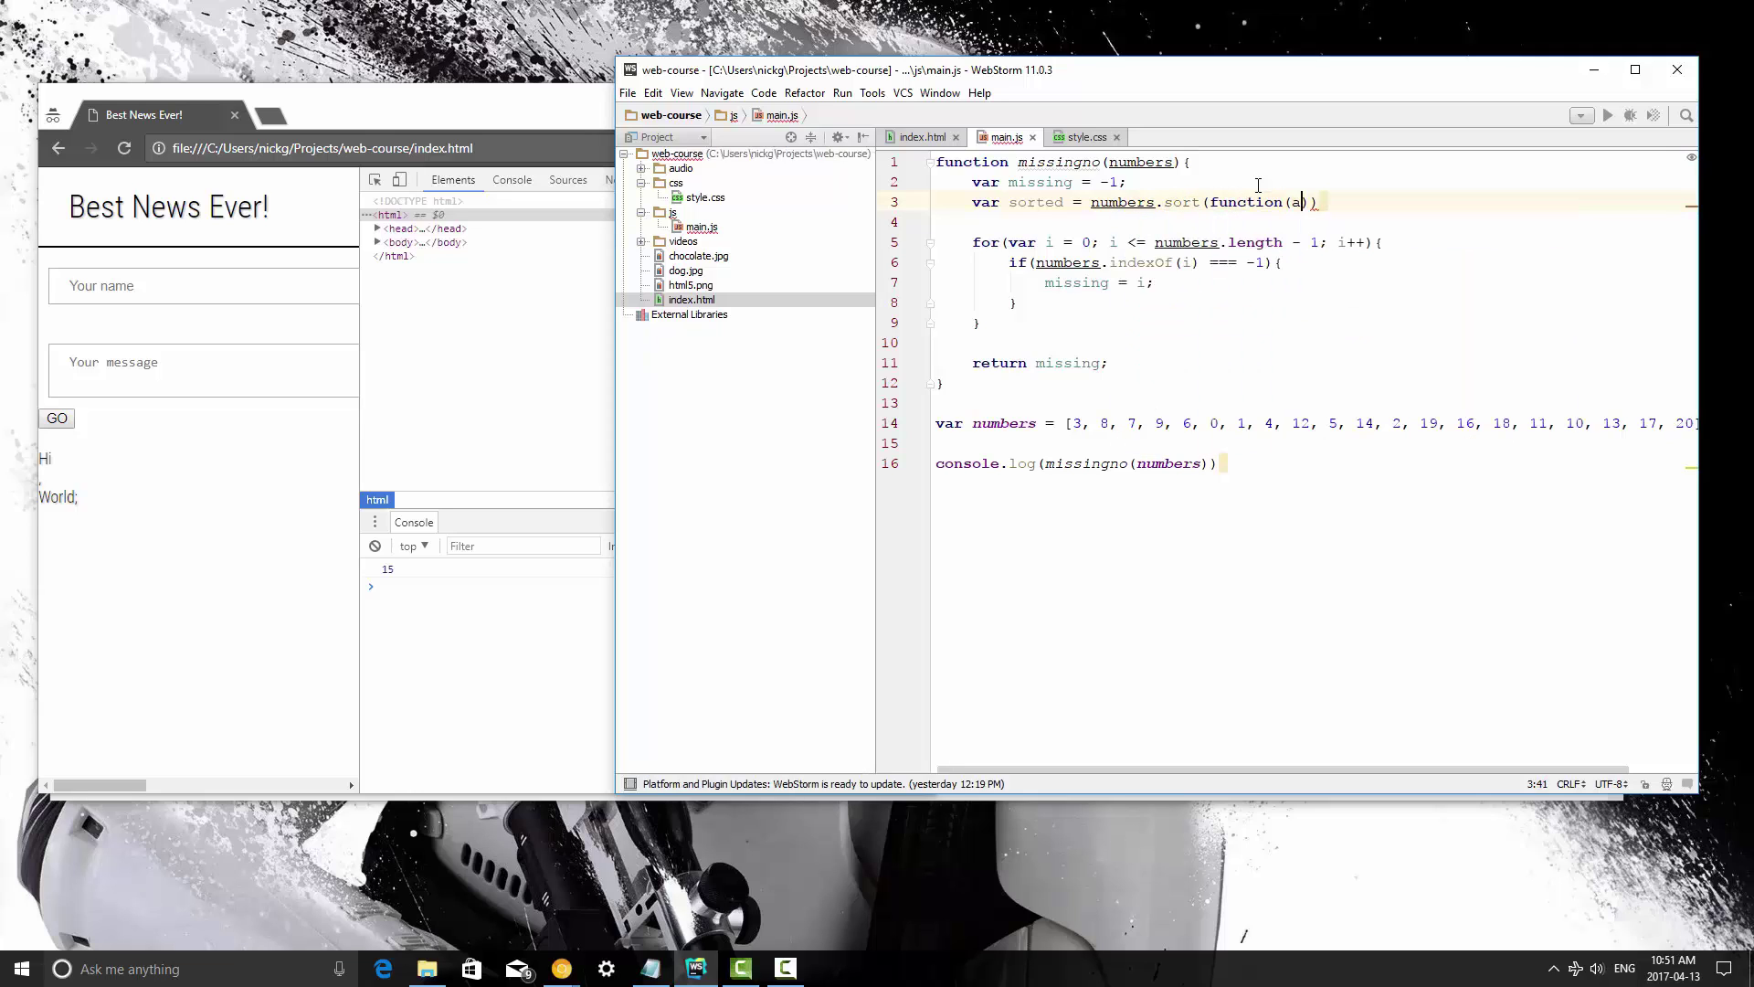
pyautogui.write(', b)')
pyautogui.write('{ return')
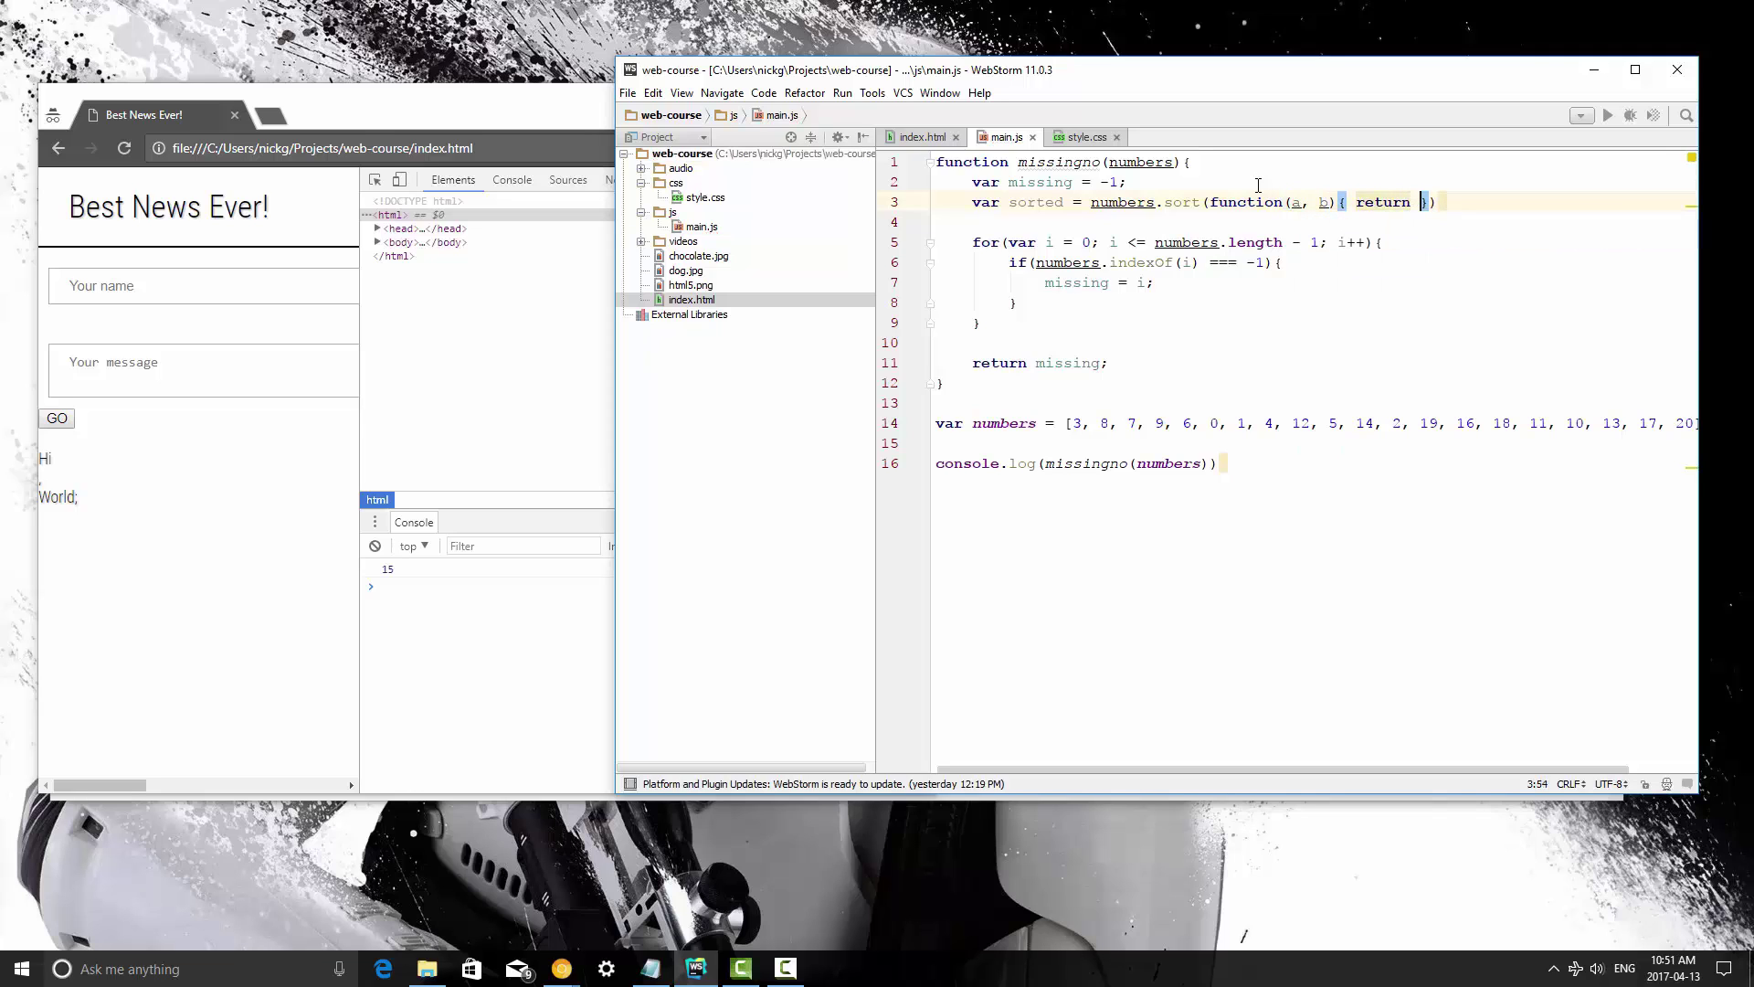
pyautogui.write(' a-')
pyautogui.press('BackSpace')
pyautogui.write('- b;')
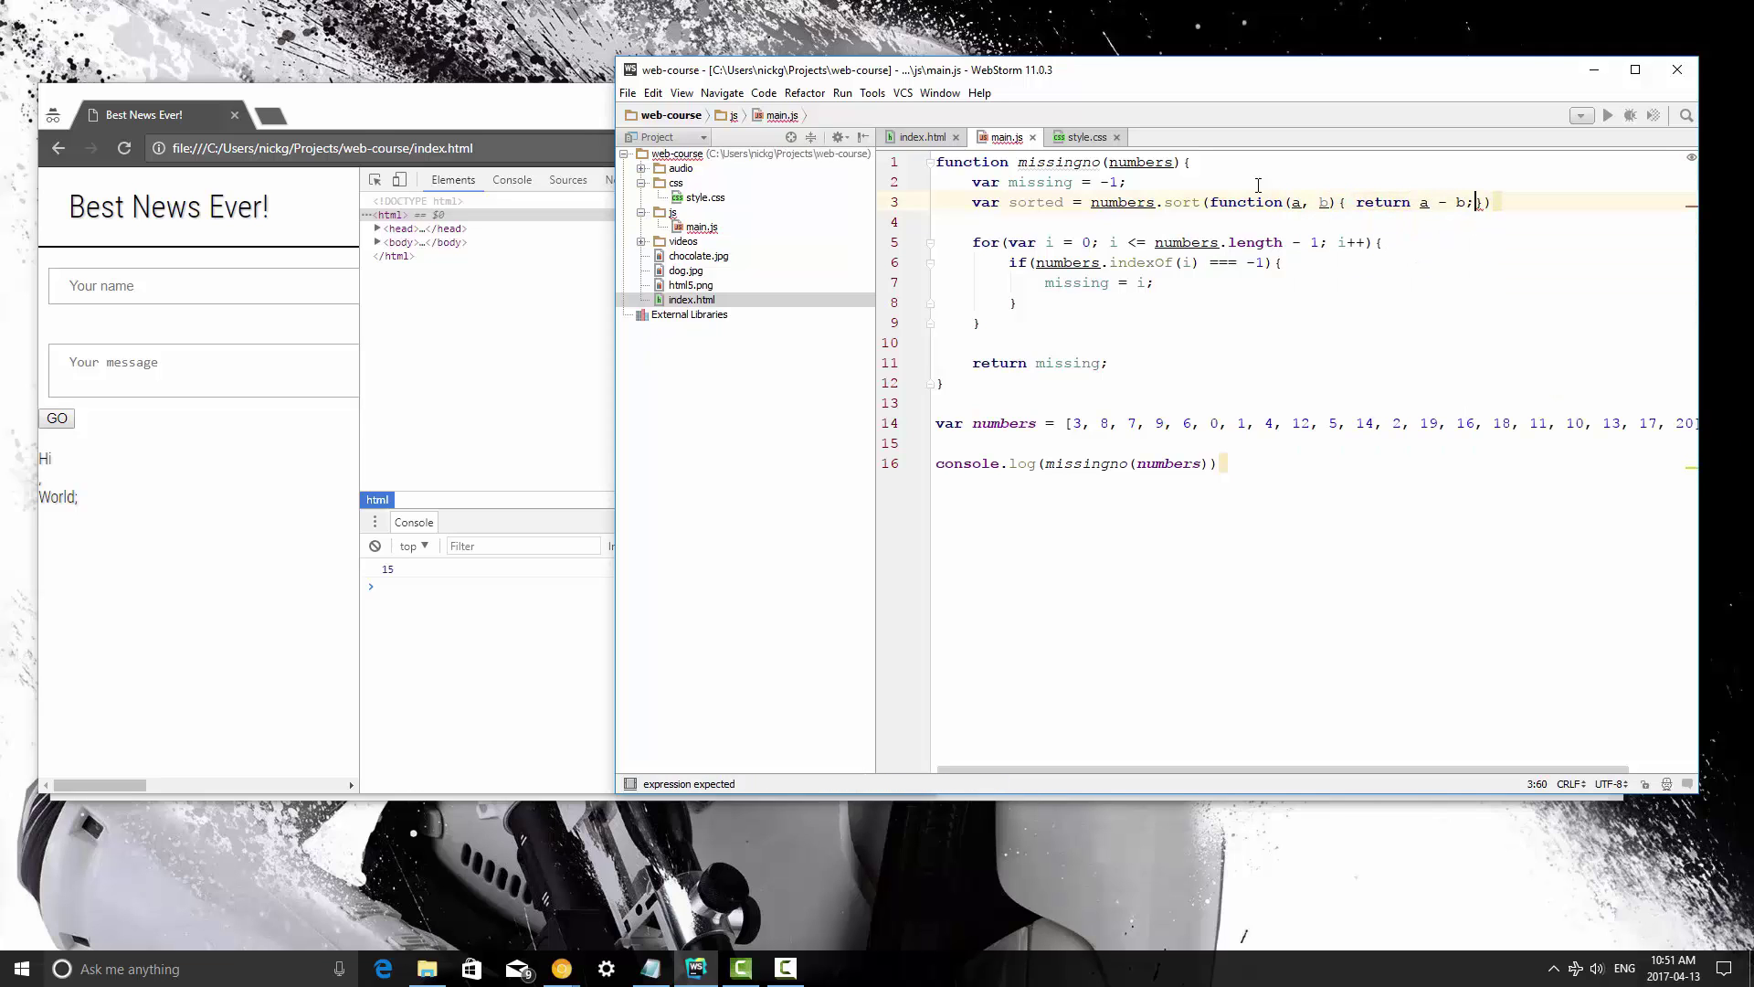
pyautogui.press('End')
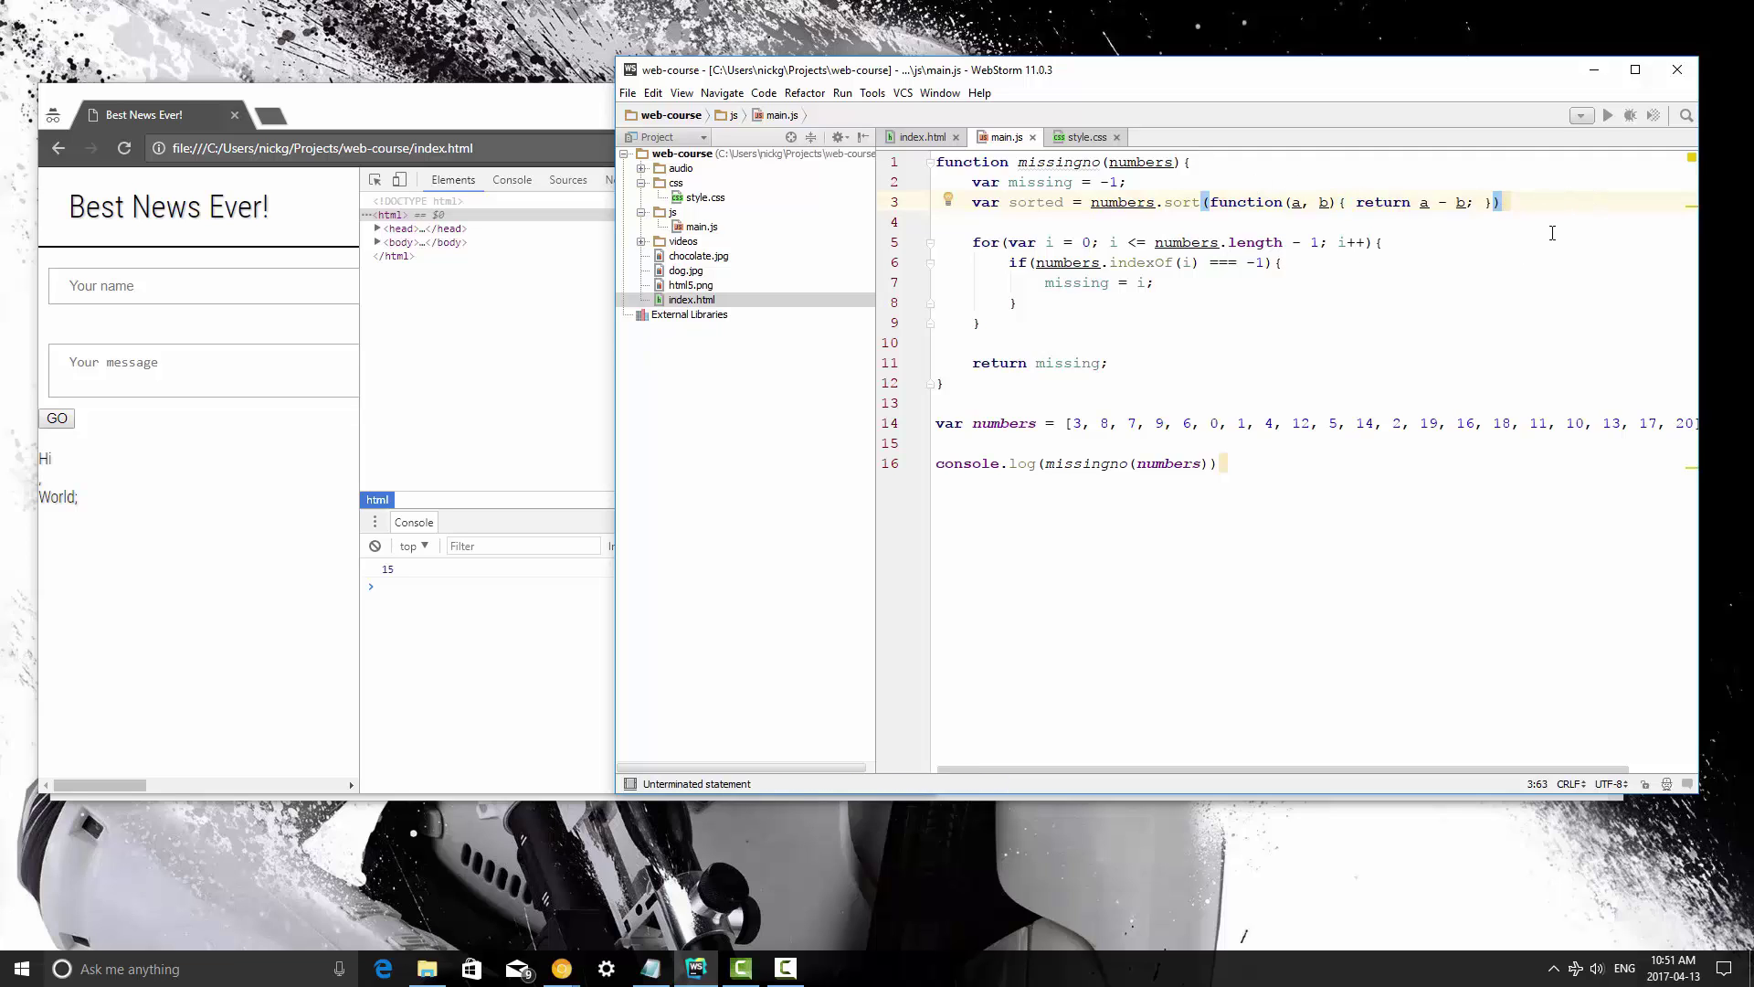
pyautogui.write(';')
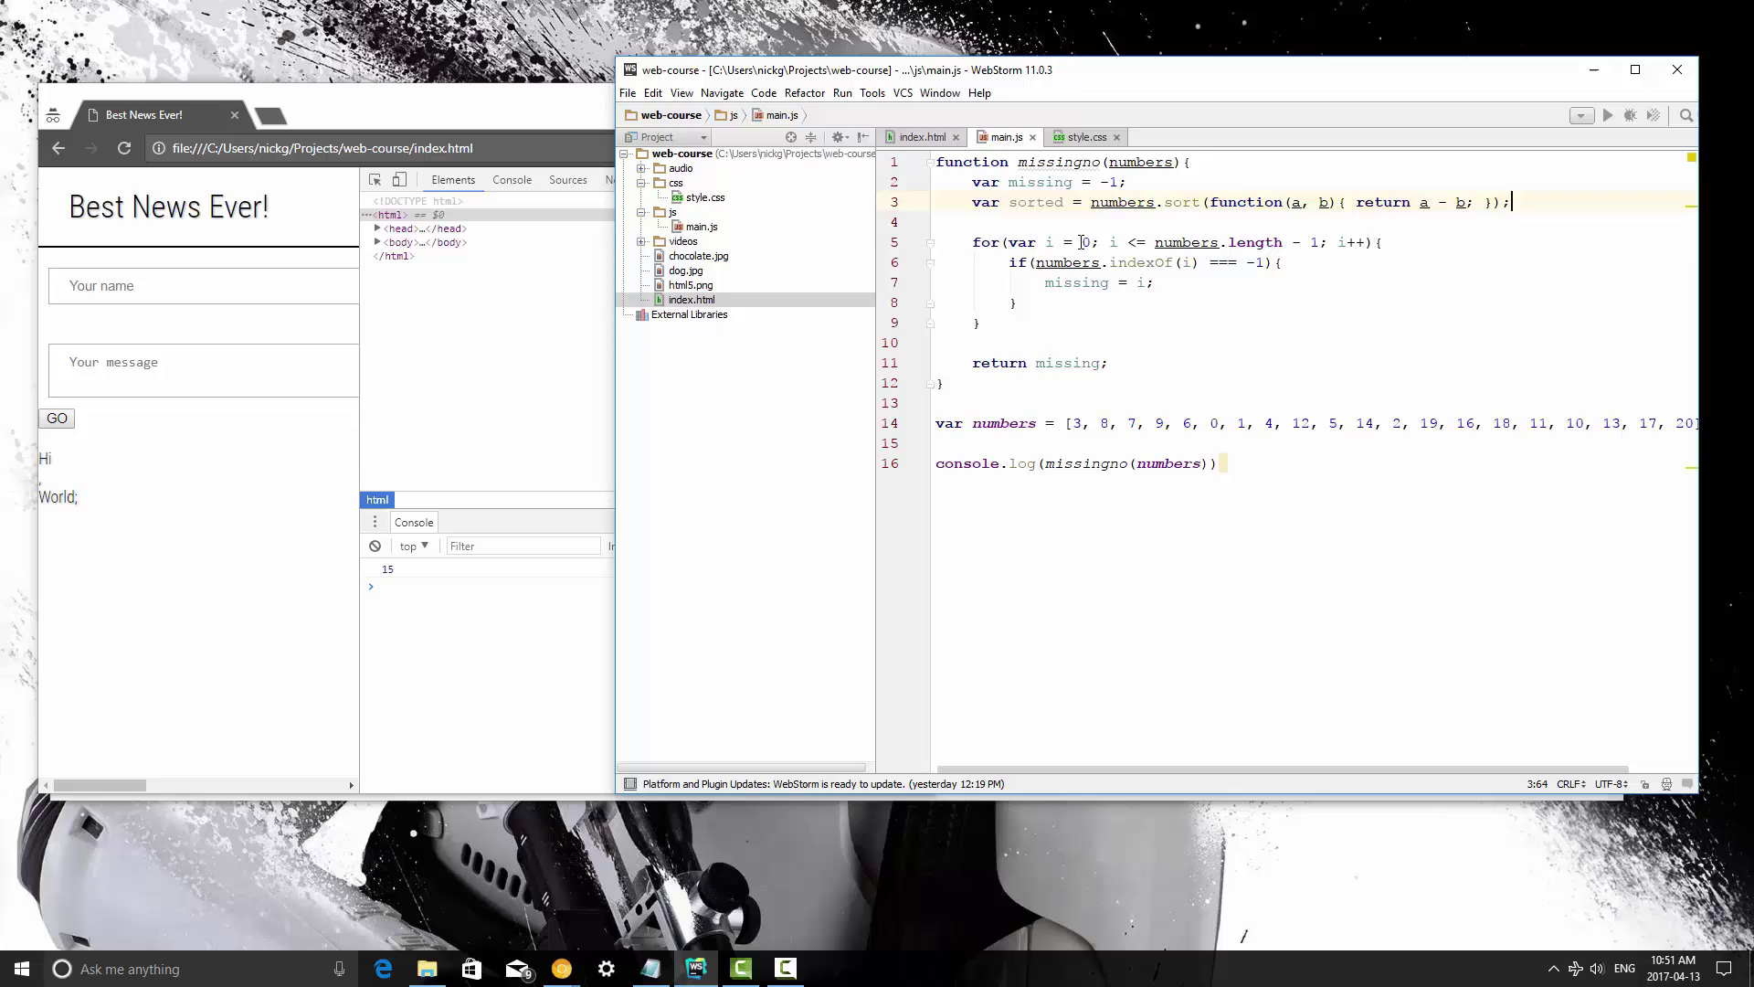
# Step: Start the loop at sorted[0], drop 0, 1 and 2 from numbers, then switch to Chrome
pyautogui.moveTo(1081, 242); pyautogui.dragTo(1095, 241)
pyautogui.write('so')
pyautogui.write('rted[0')
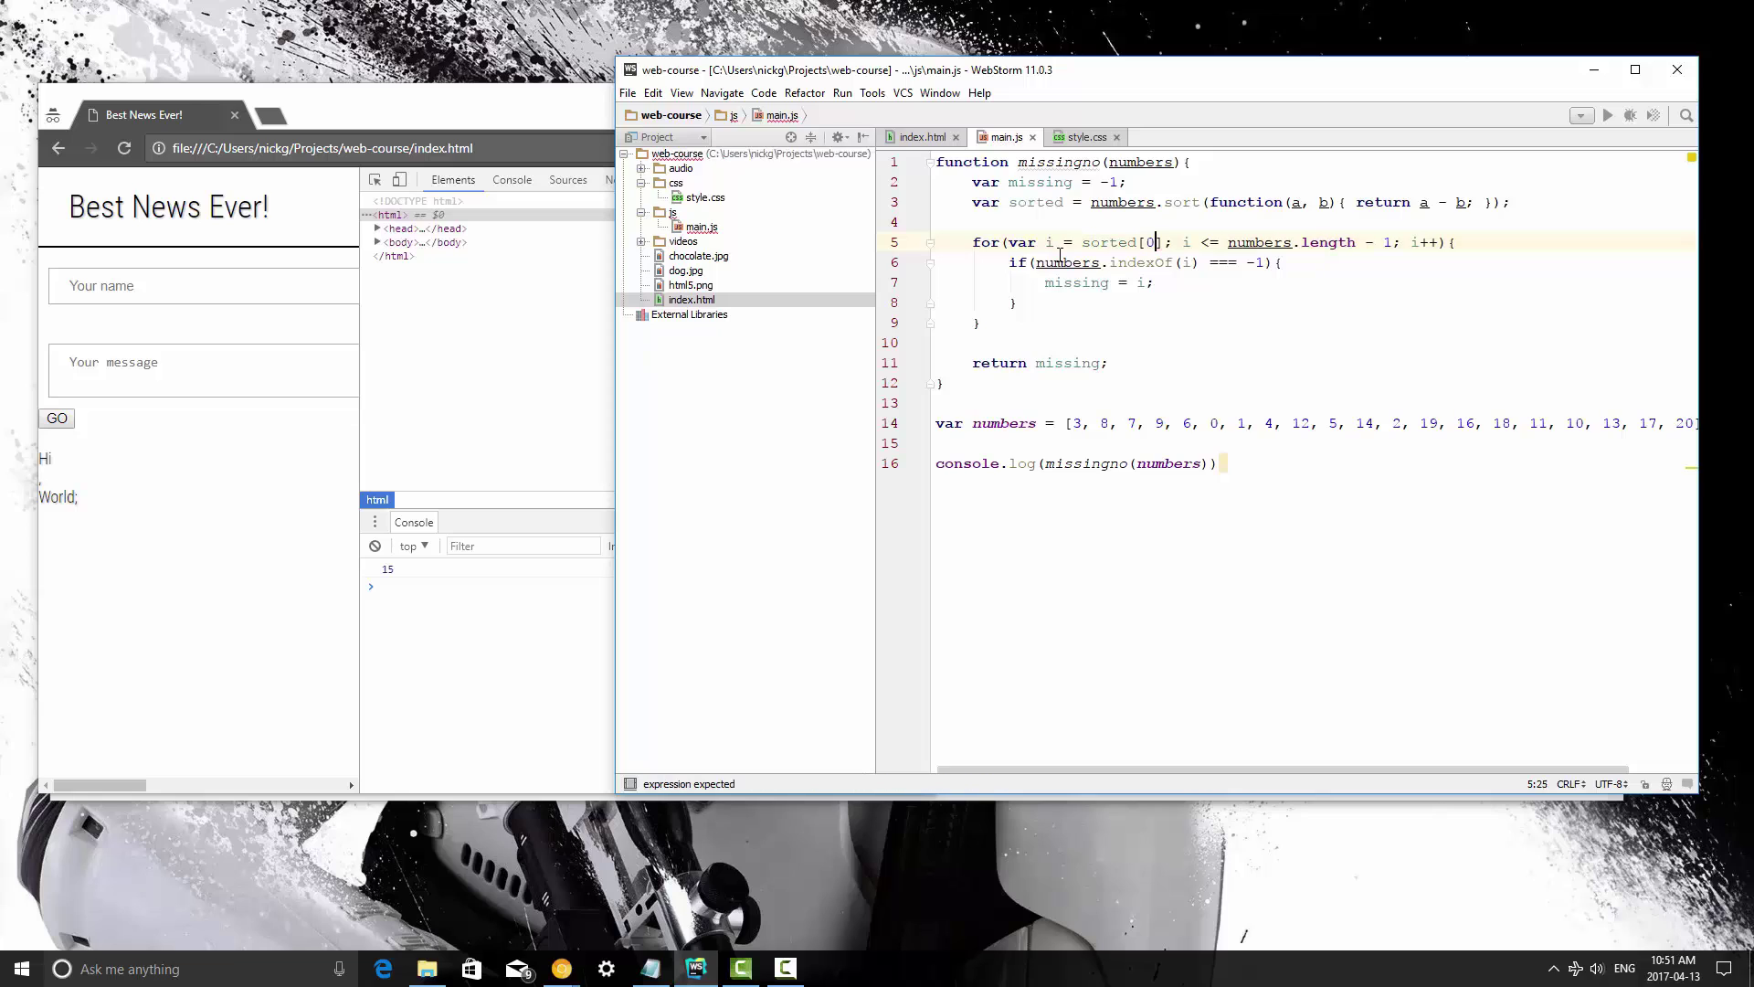
pyautogui.click(1242, 461)
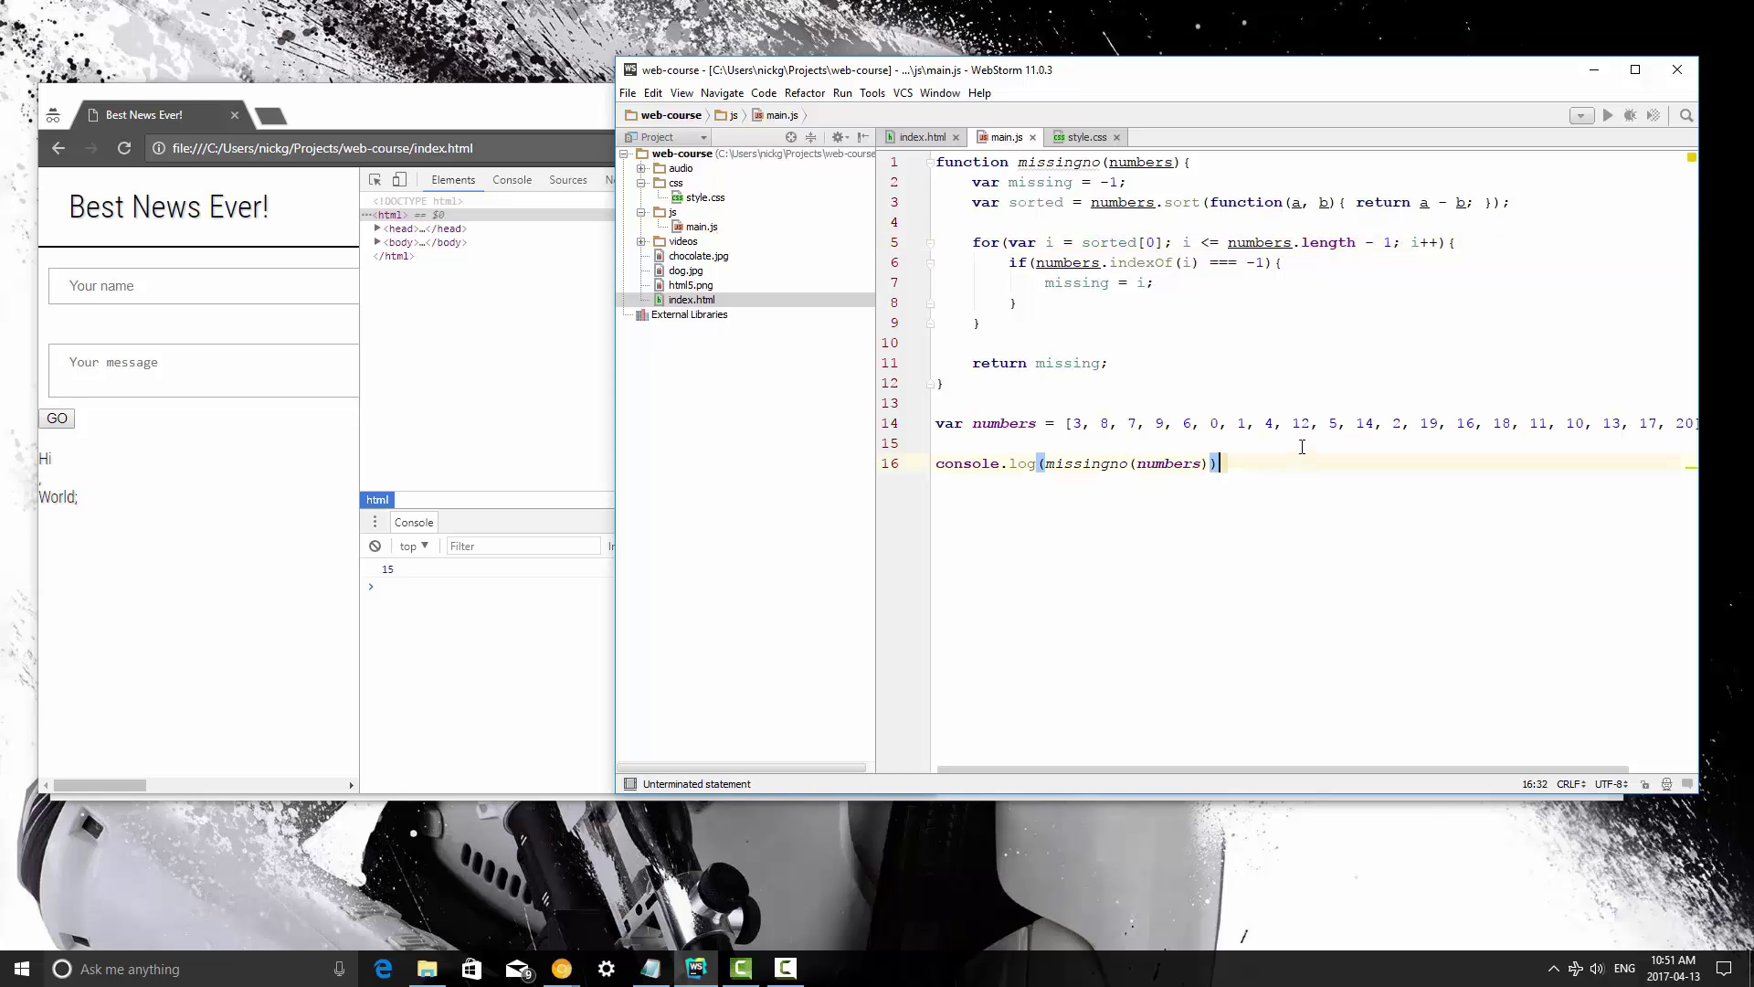
pyautogui.moveTo(1212, 425); pyautogui.dragTo(1253, 425)
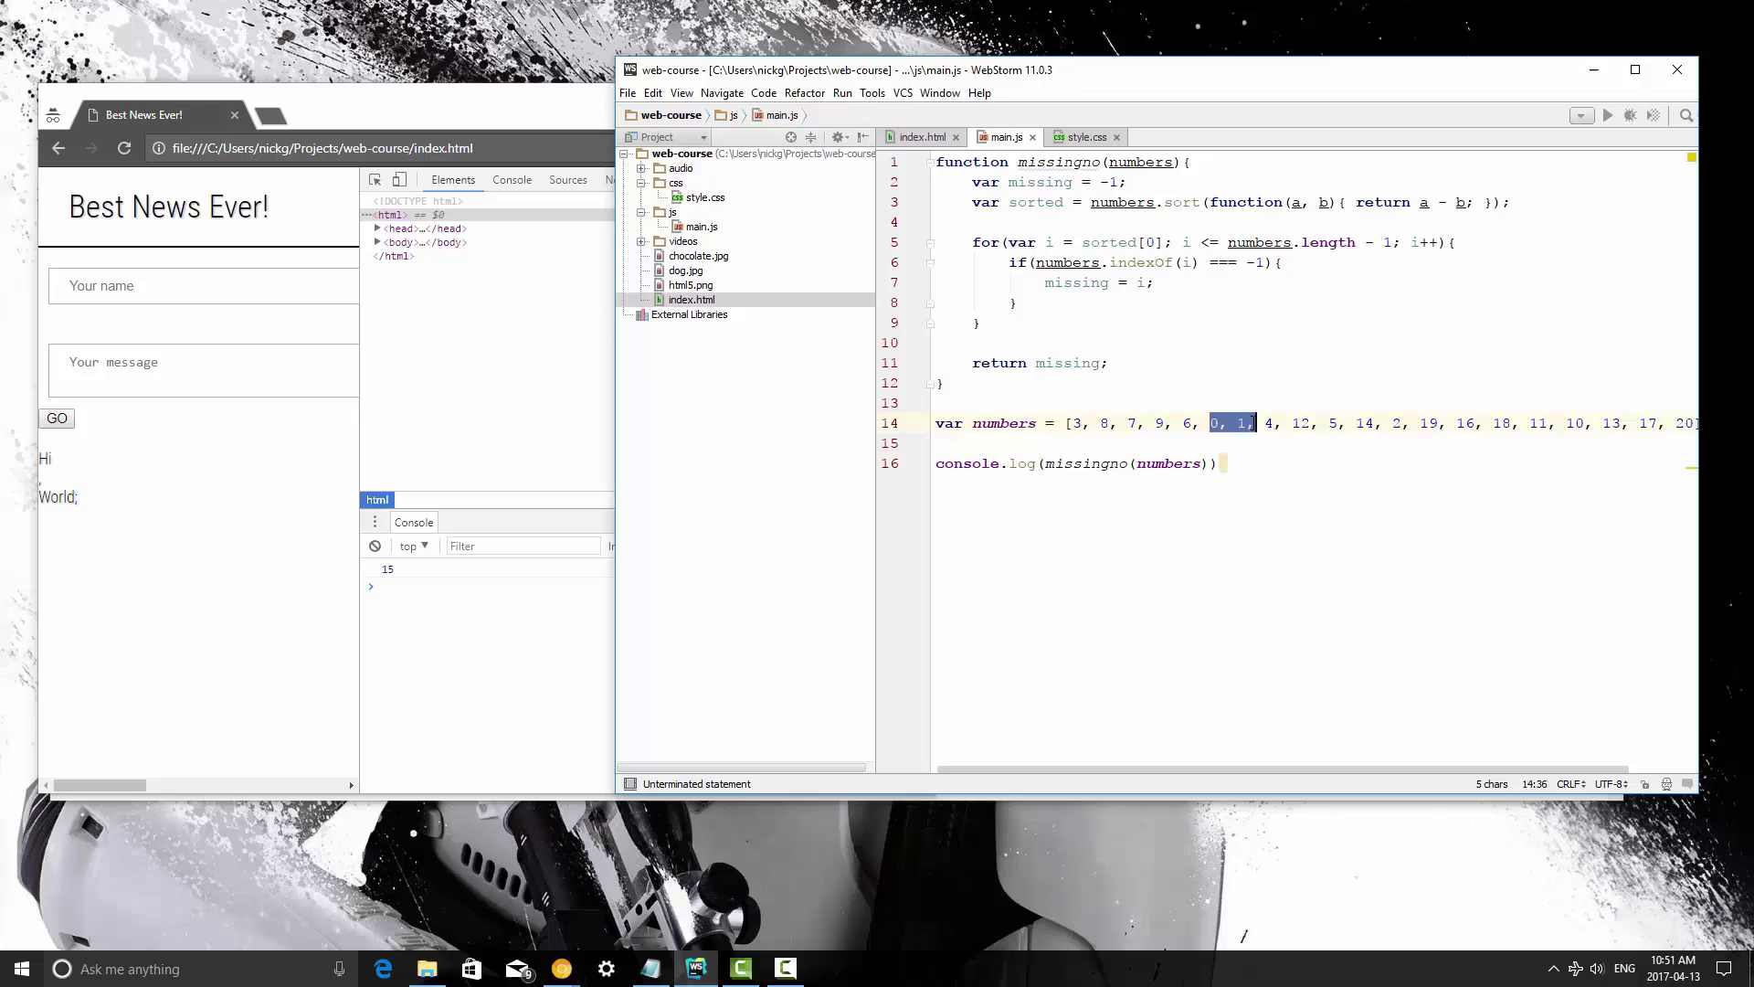
pyautogui.press('Delete')
pyautogui.press('Delete')
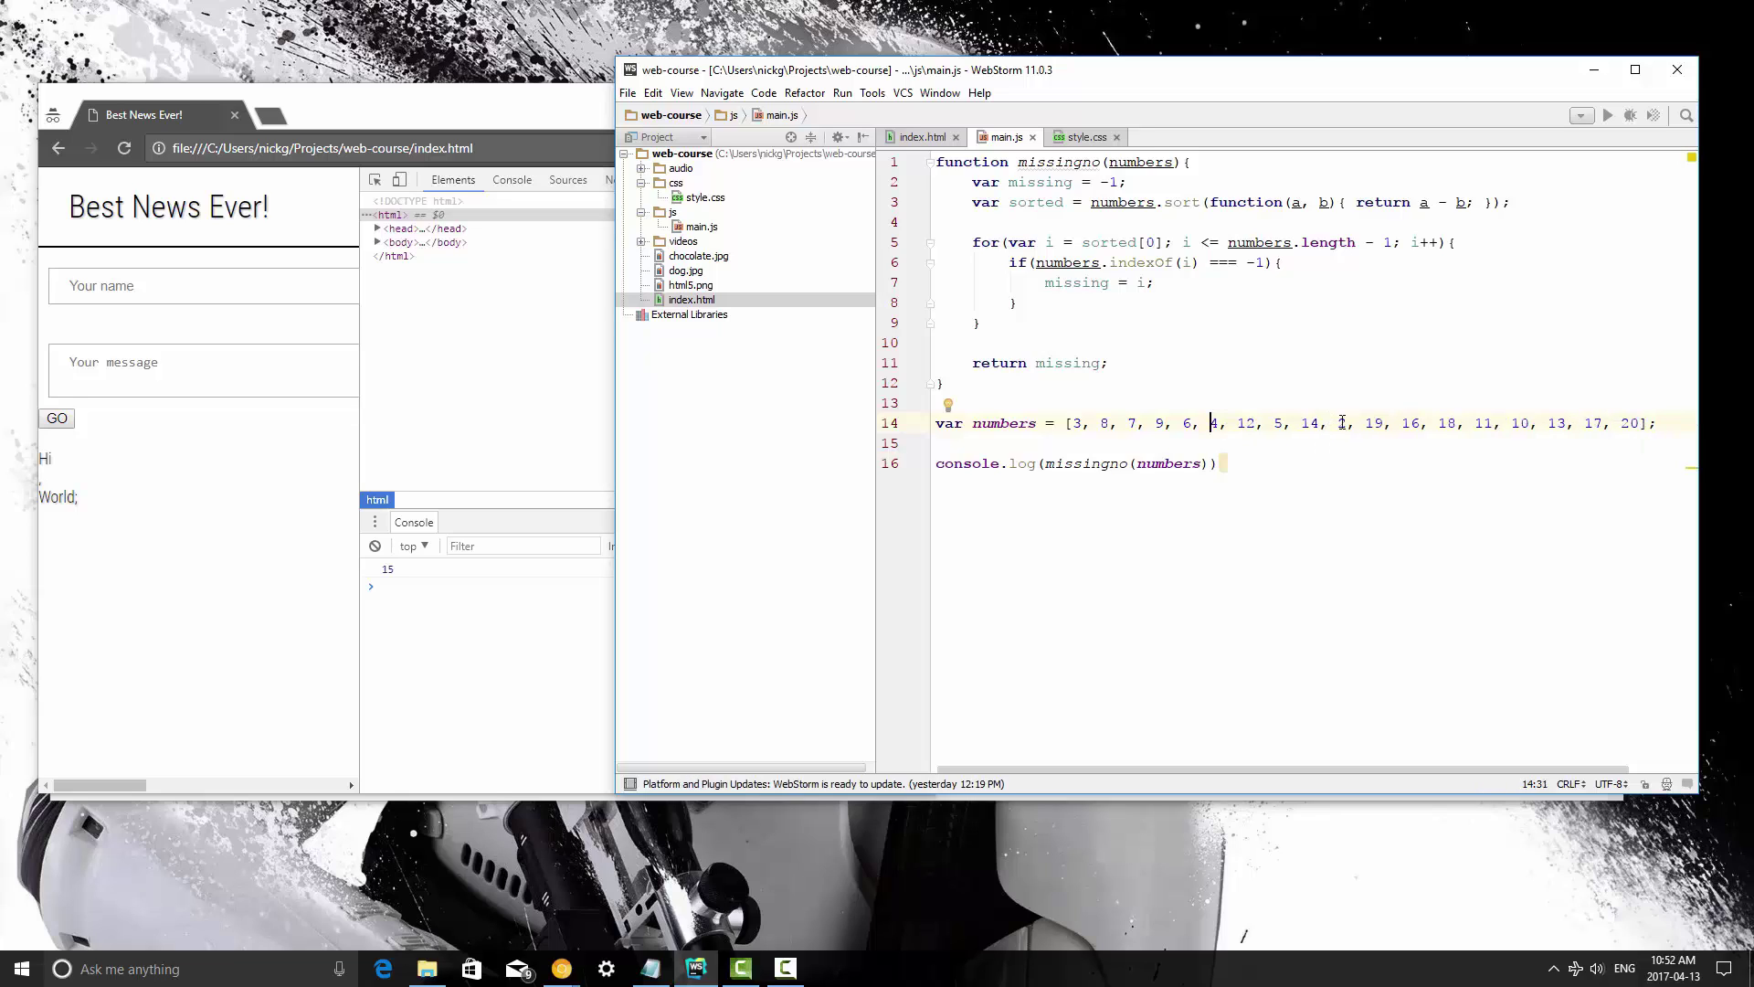
pyautogui.moveTo(1338, 425); pyautogui.dragTo(1357, 426)
pyautogui.press('Delete')
pyautogui.press('Delete')
pyautogui.click(1149, 351)
pyautogui.click(536, 715)
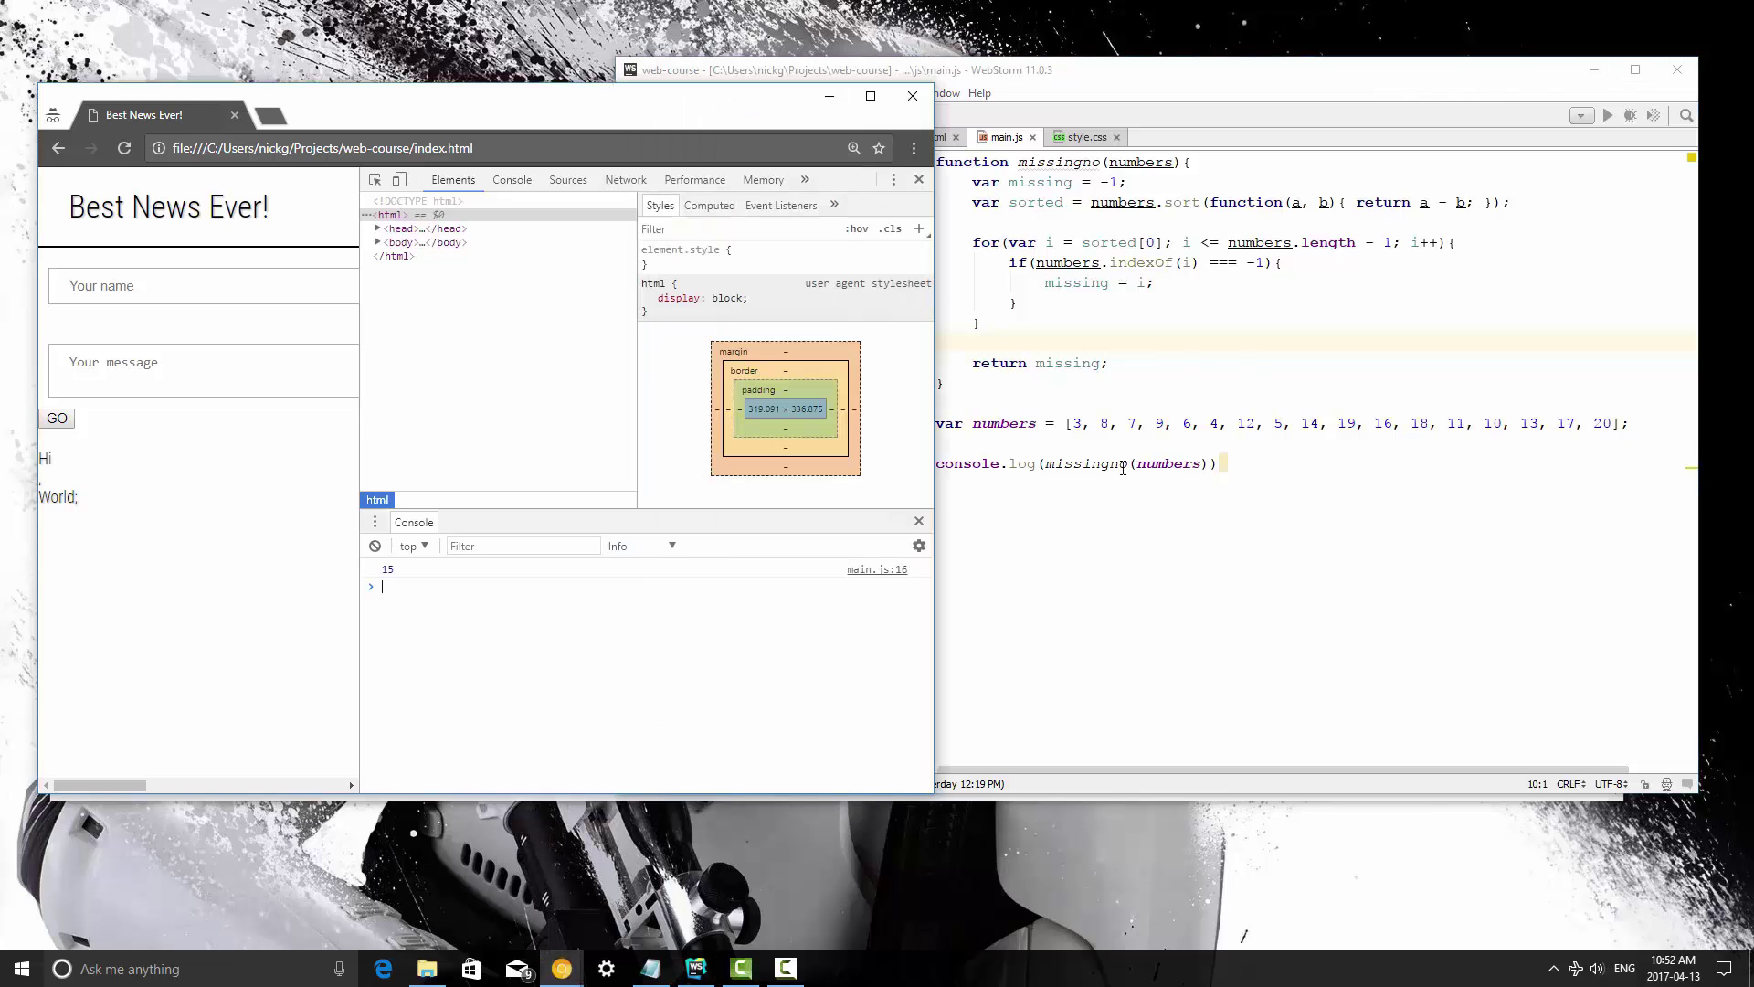
# Step: Back in WebStorm, highlight the loop's sorted[0] start, its numbers.length condition and the if block
pyautogui.click(1061, 362)
pyautogui.click(1091, 242)
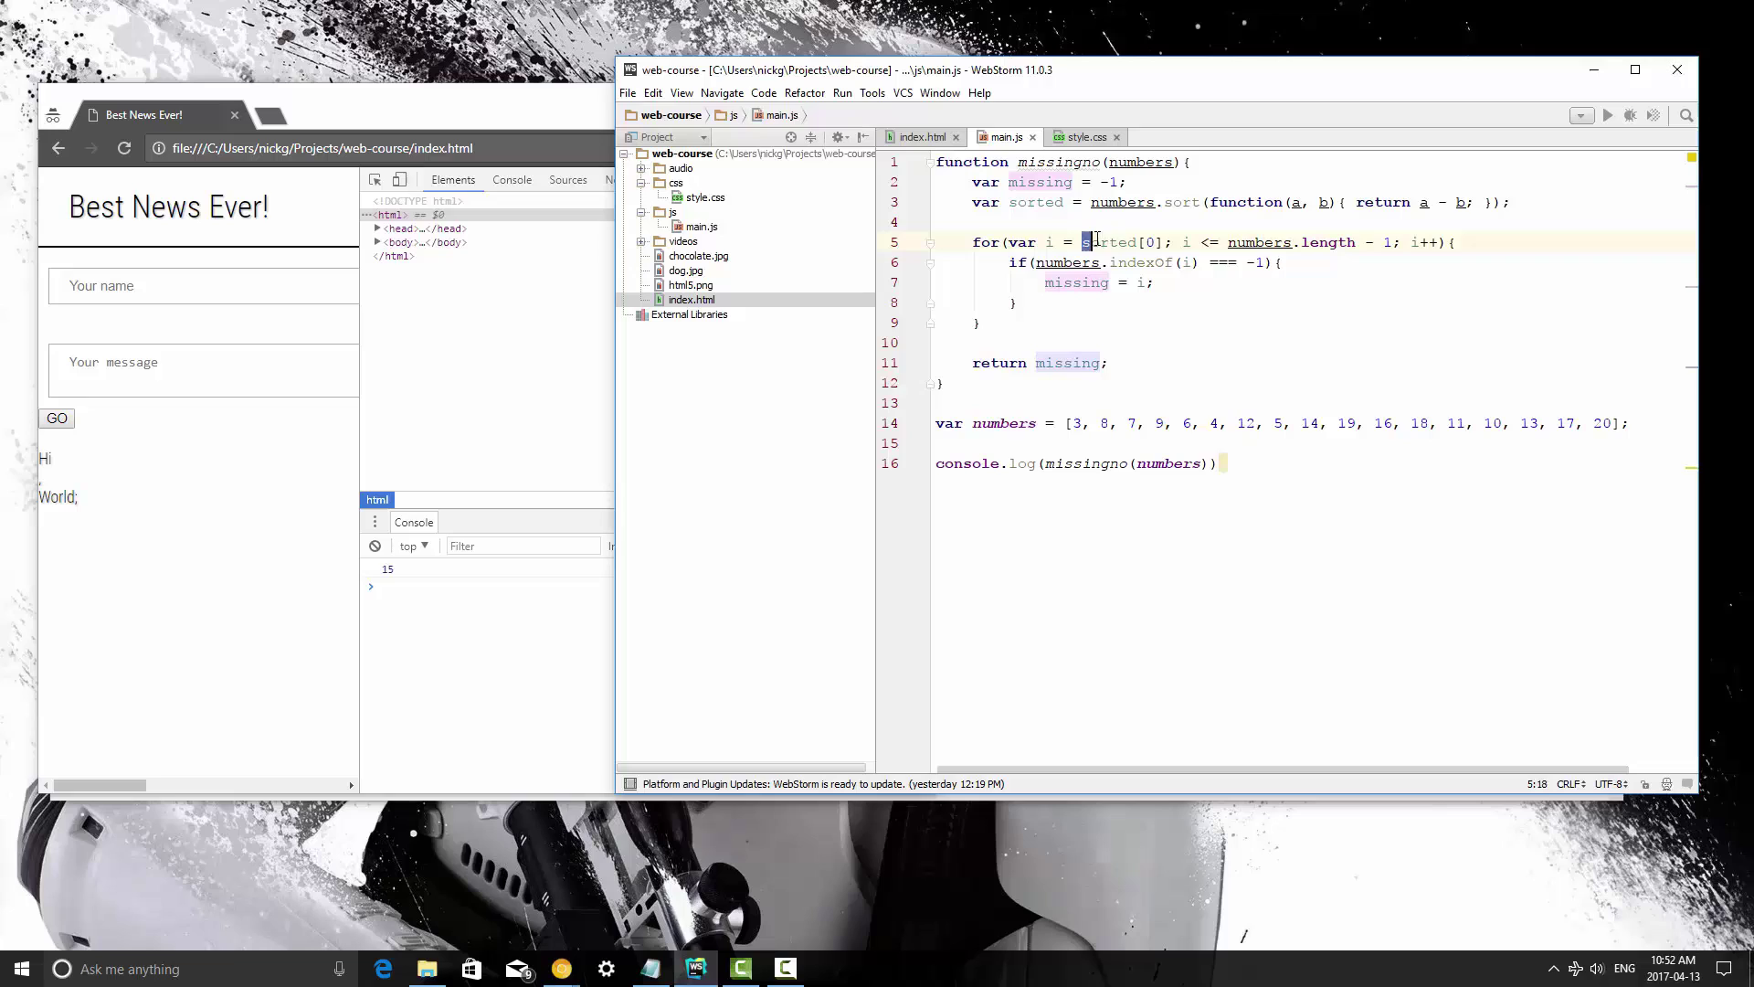
pyautogui.moveTo(1097, 241); pyautogui.dragTo(1165, 243)
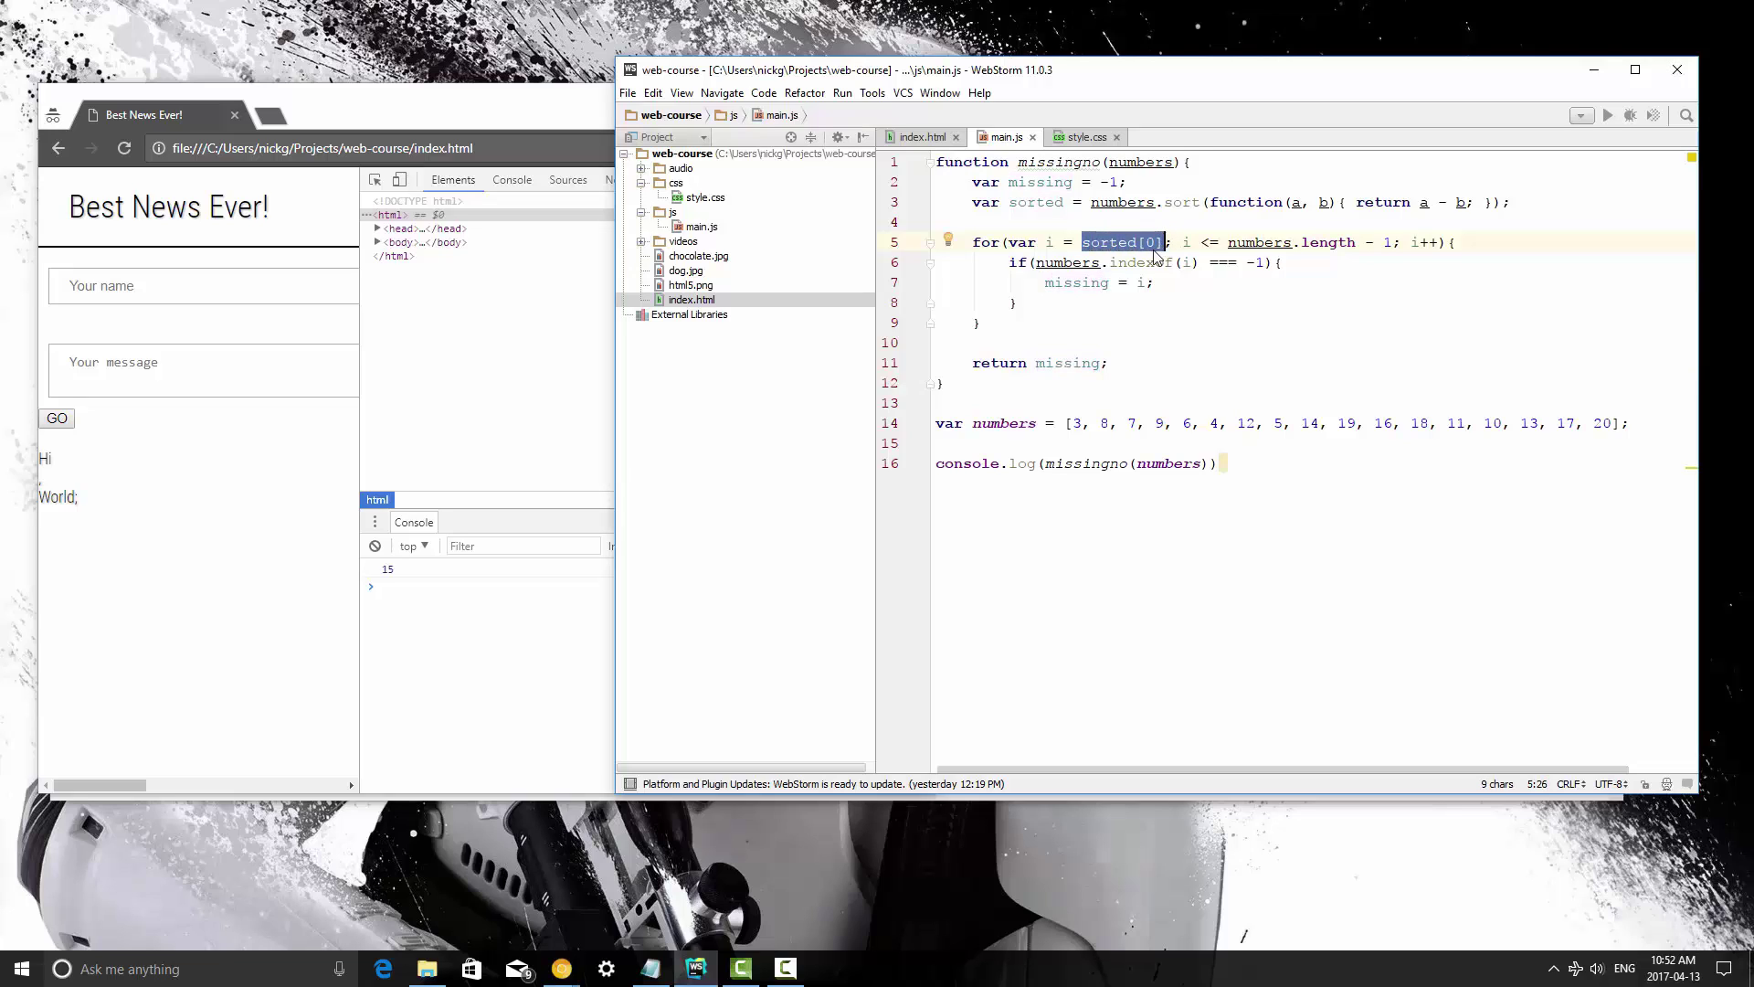
pyautogui.moveTo(1227, 242); pyautogui.dragTo(1354, 246)
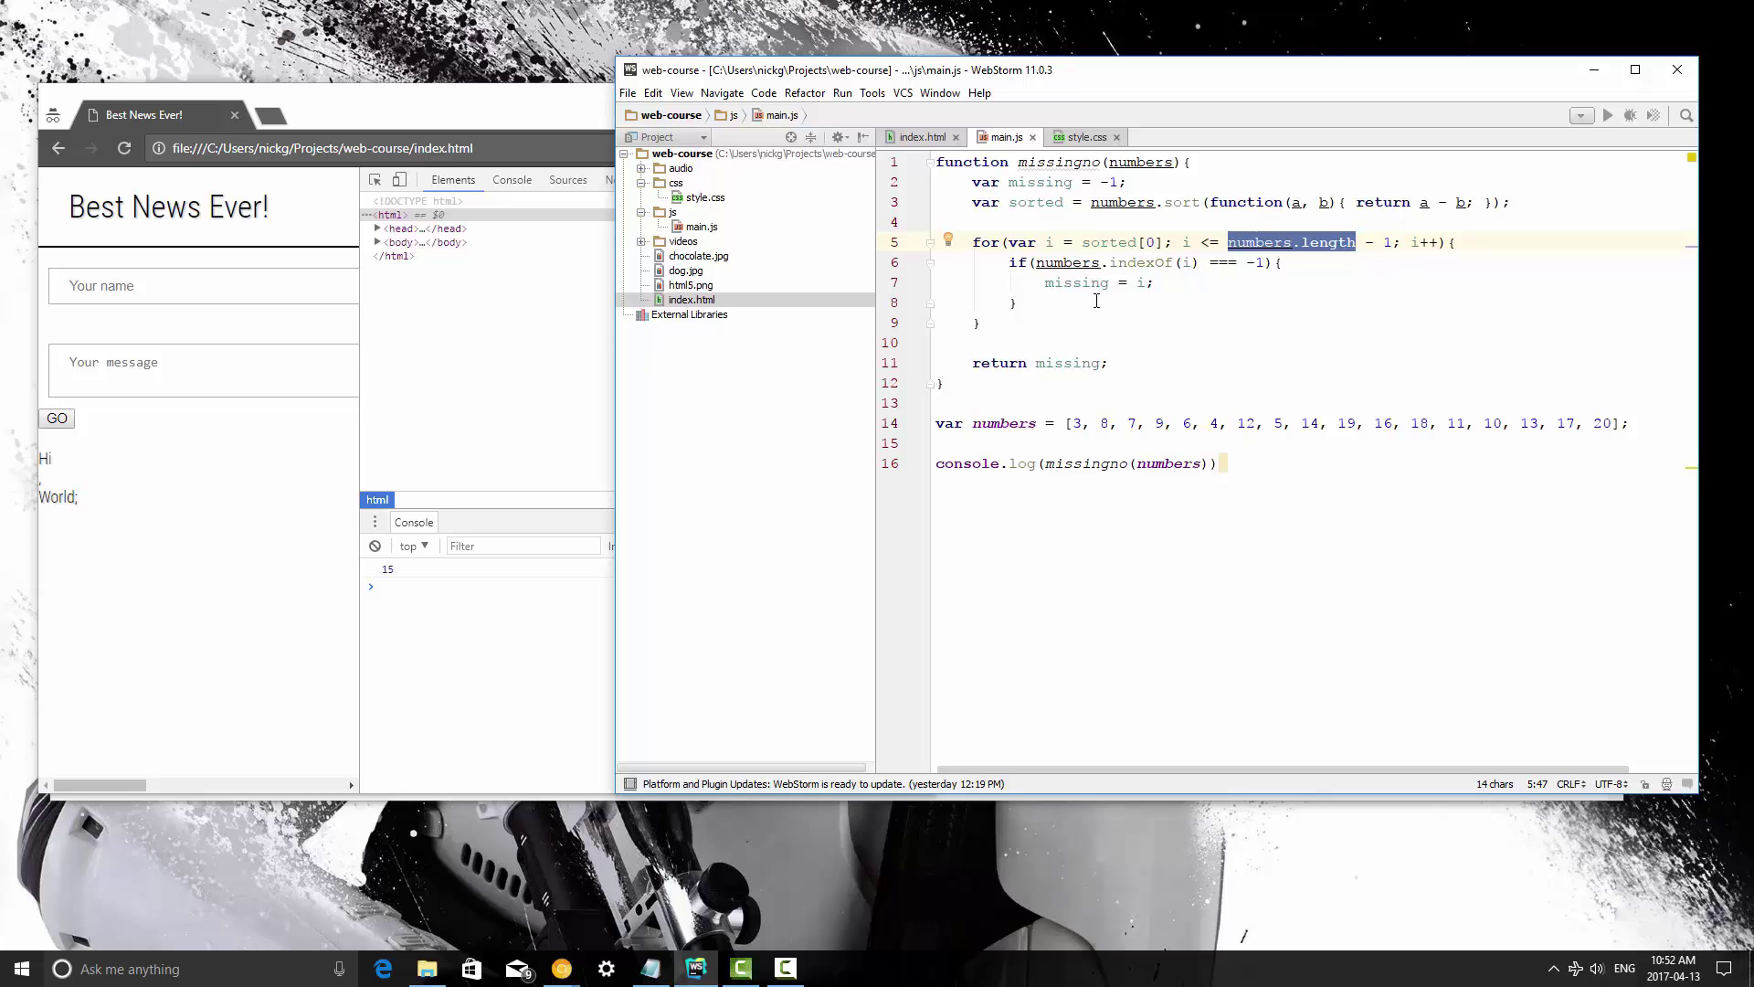
pyautogui.click(1096, 301)
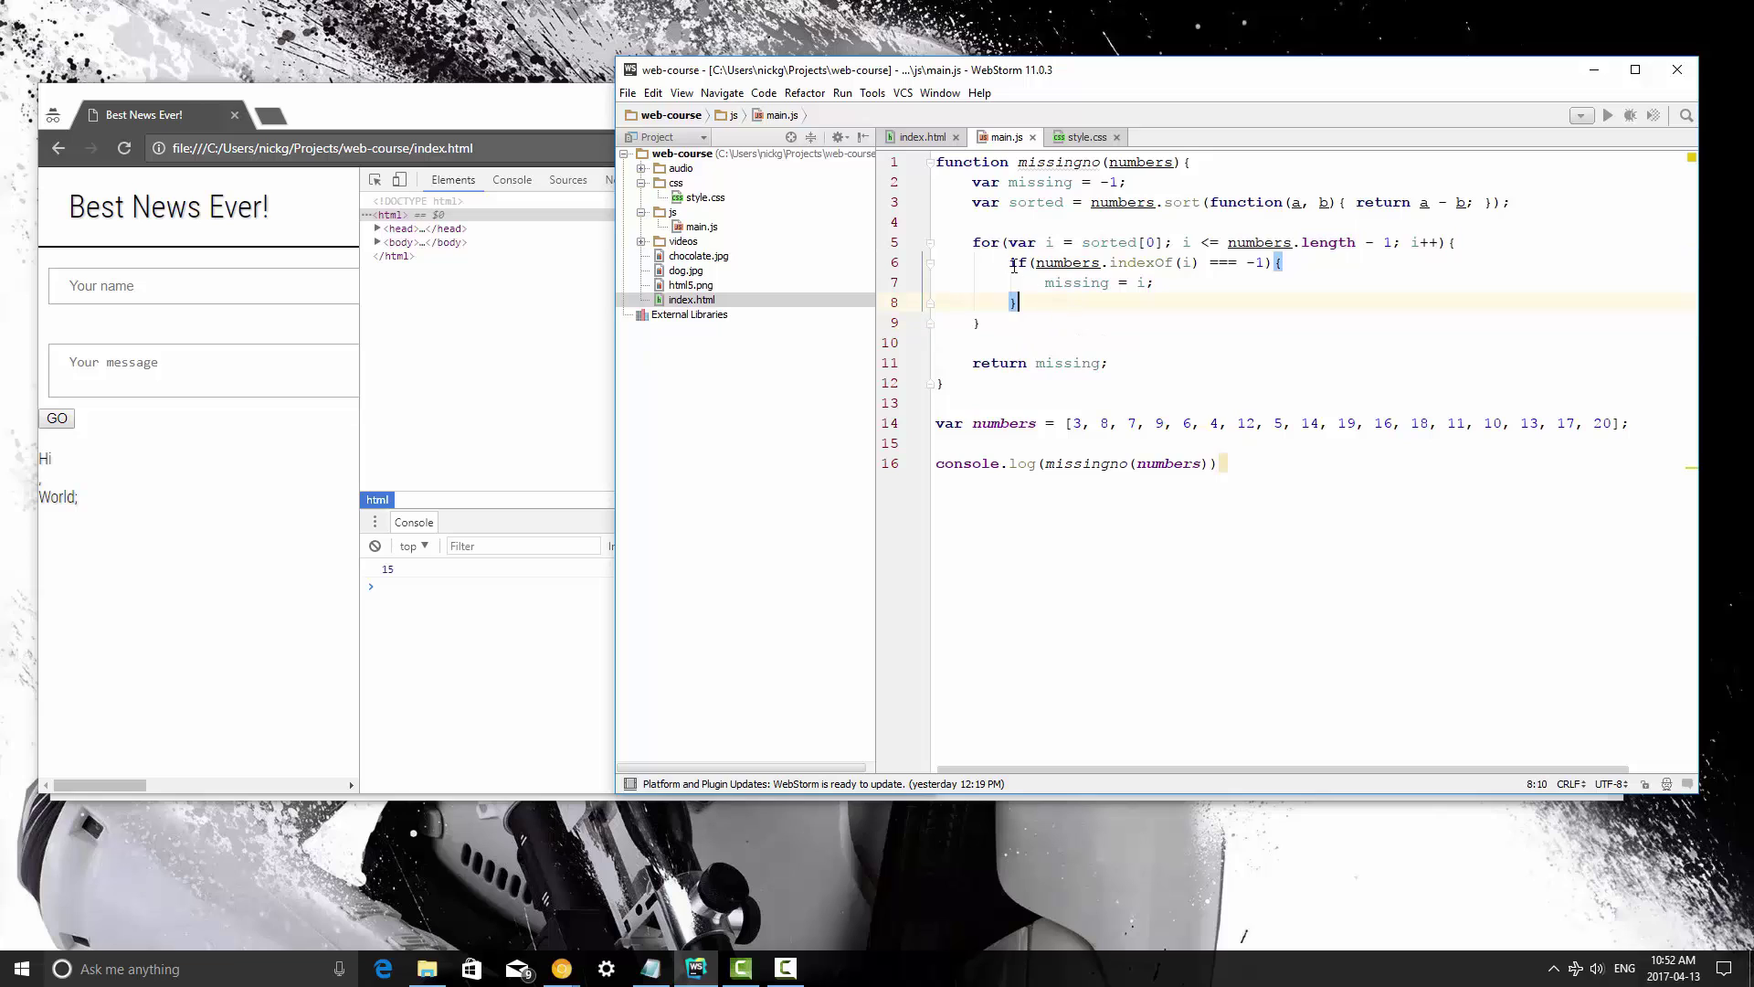
pyautogui.click(1029, 261)
# Step: Highlight the indexOf i, the === check, missing = i and the loop increment, then the array's 20
pyautogui.doubleClick(1187, 262)
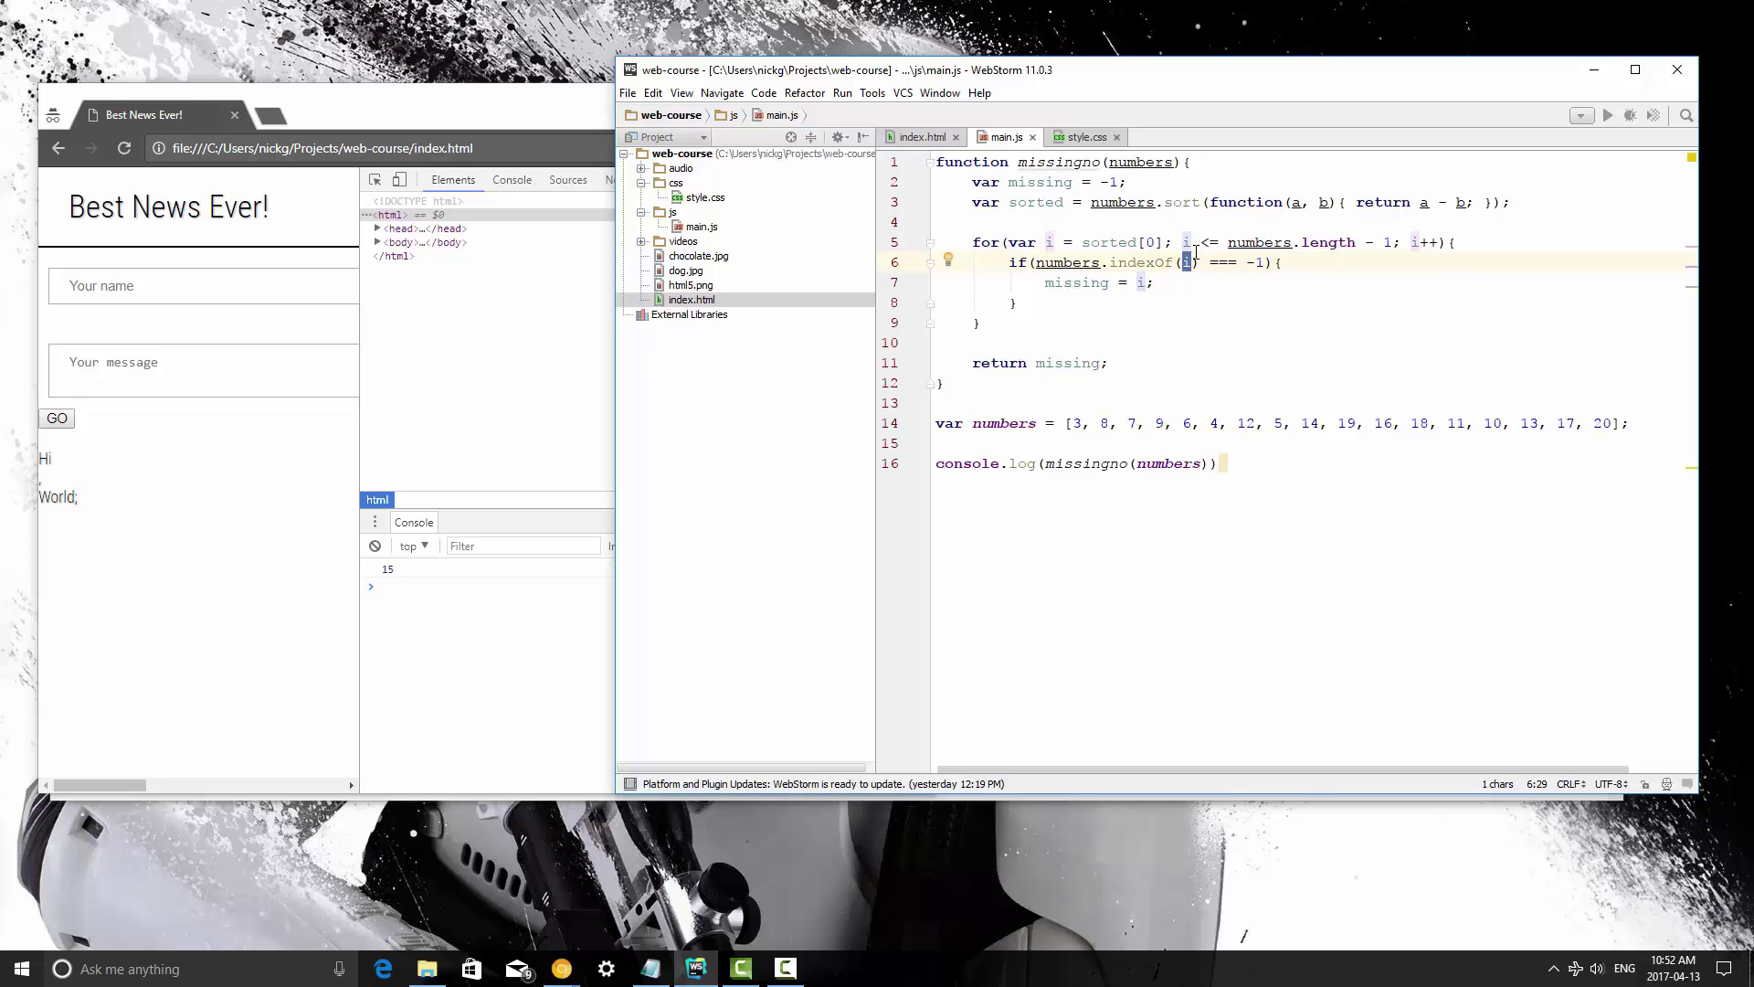
pyautogui.doubleClick(1220, 262)
pyautogui.moveTo(1044, 280); pyautogui.dragTo(1176, 286)
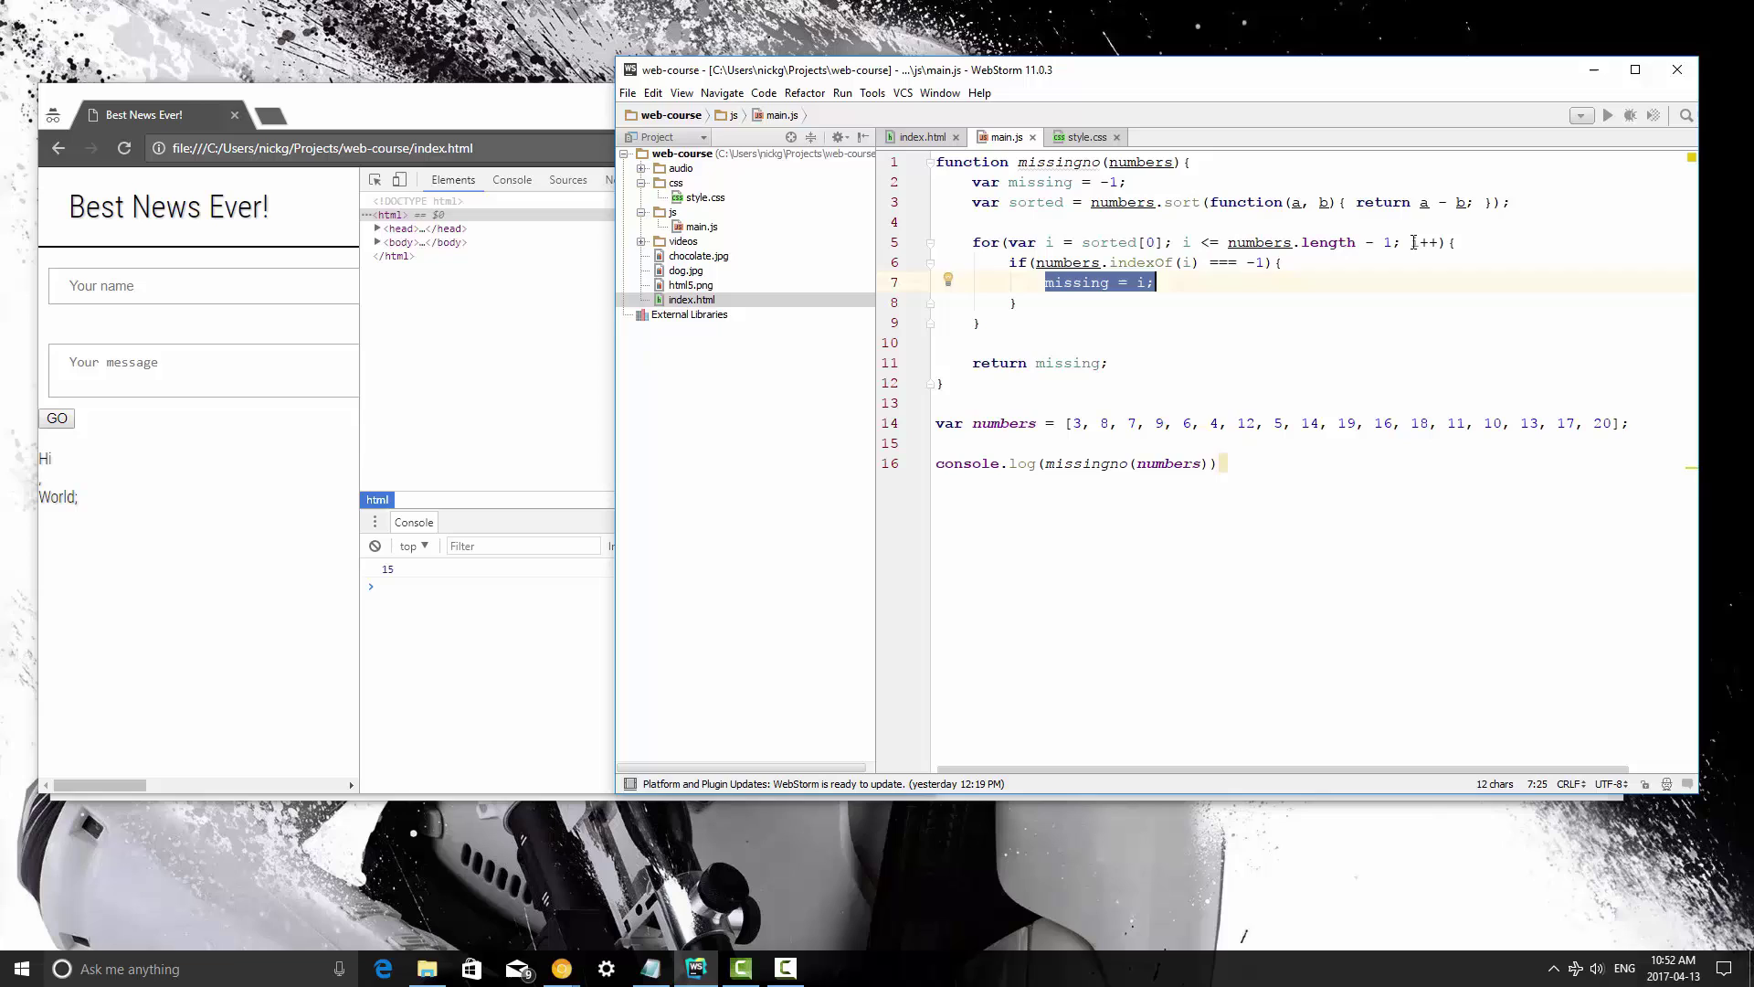
pyautogui.doubleClick(1416, 243)
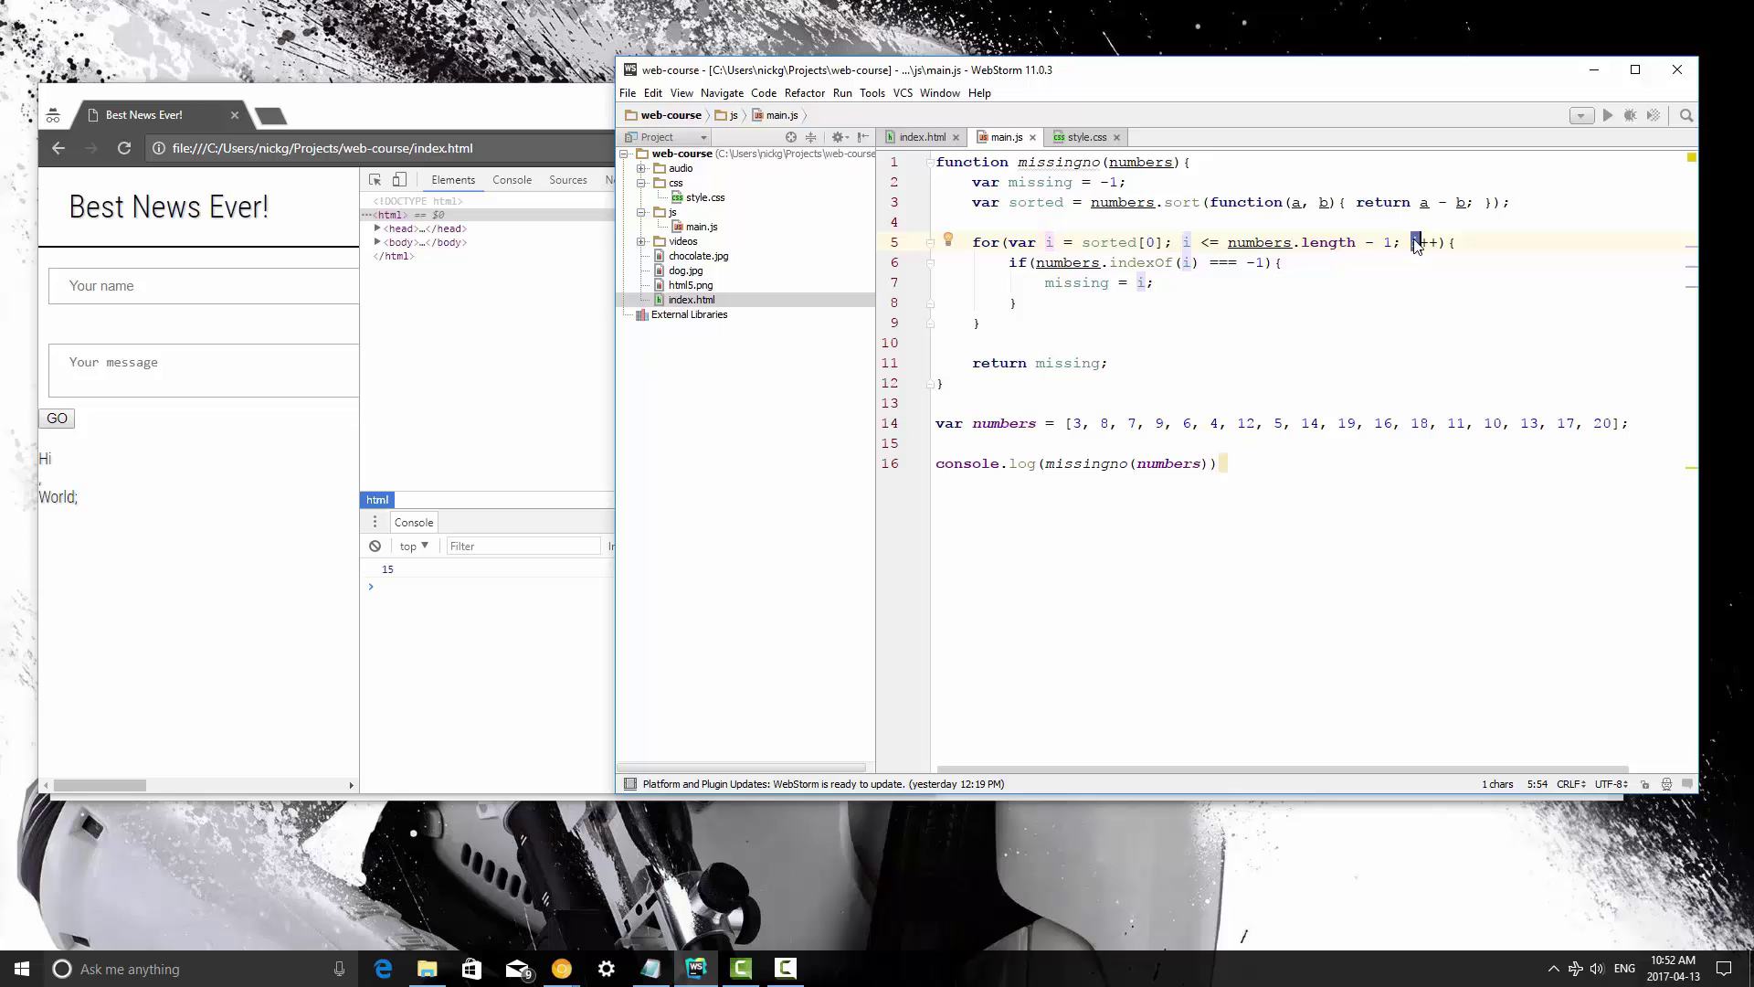
pyautogui.click(1112, 426)
pyautogui.click(1592, 424)
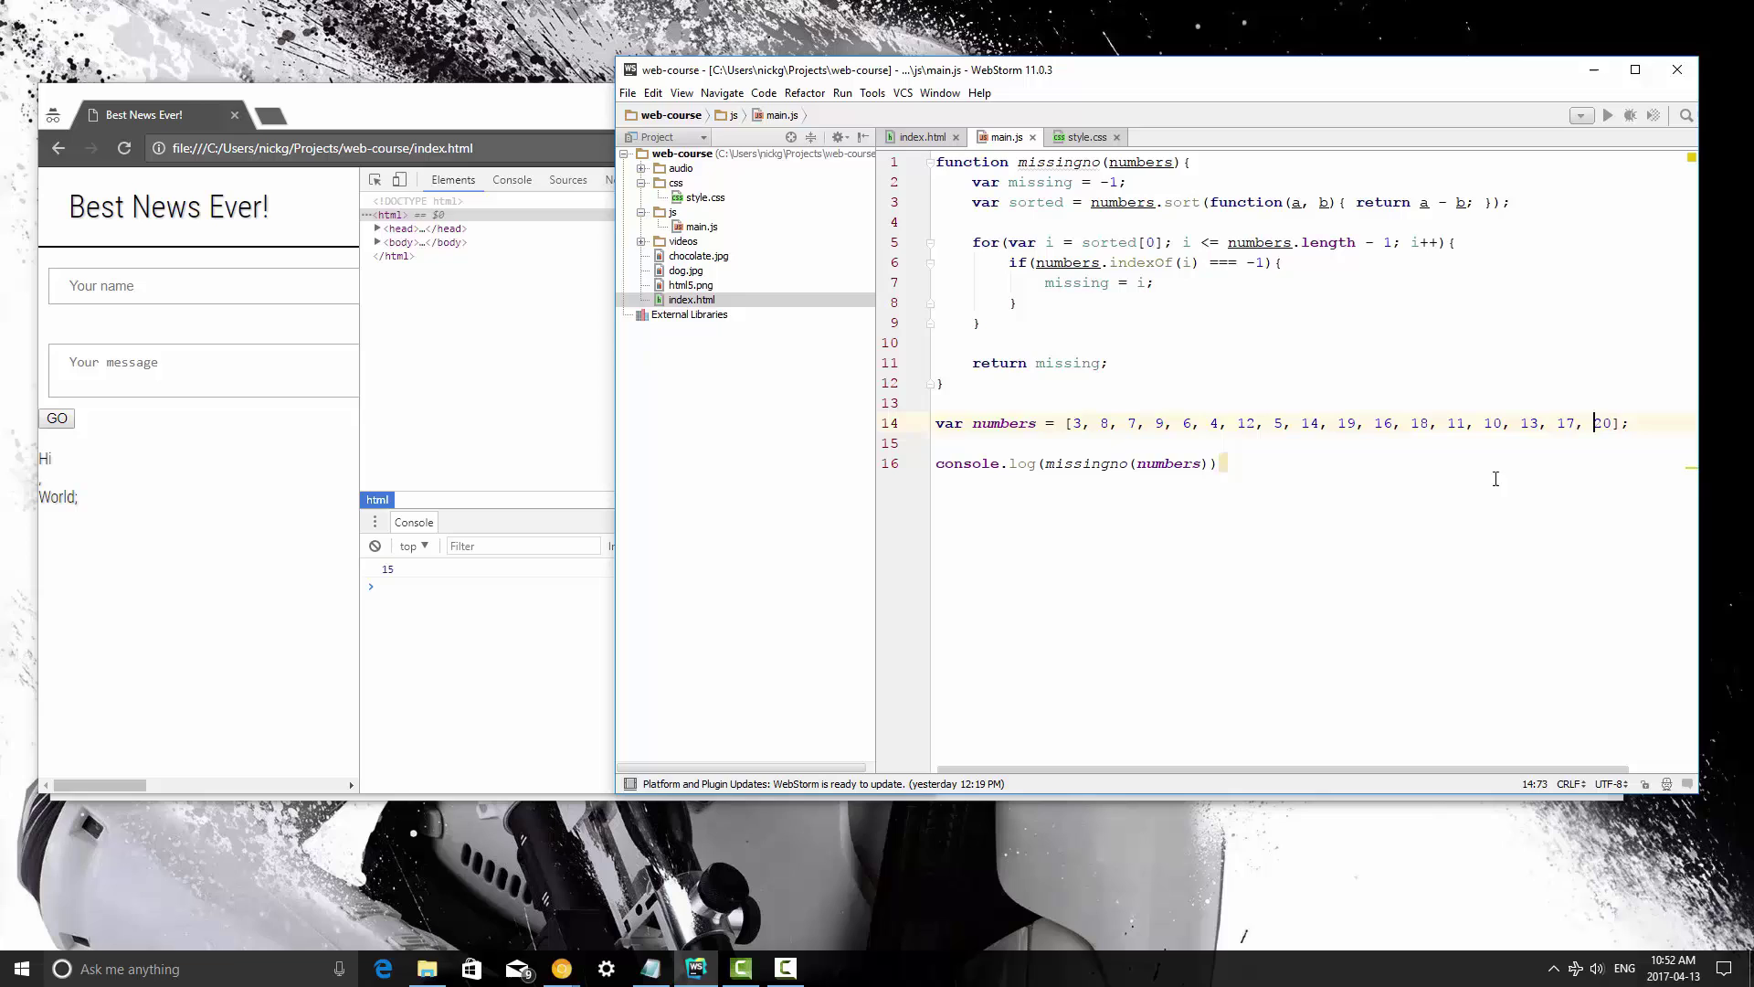